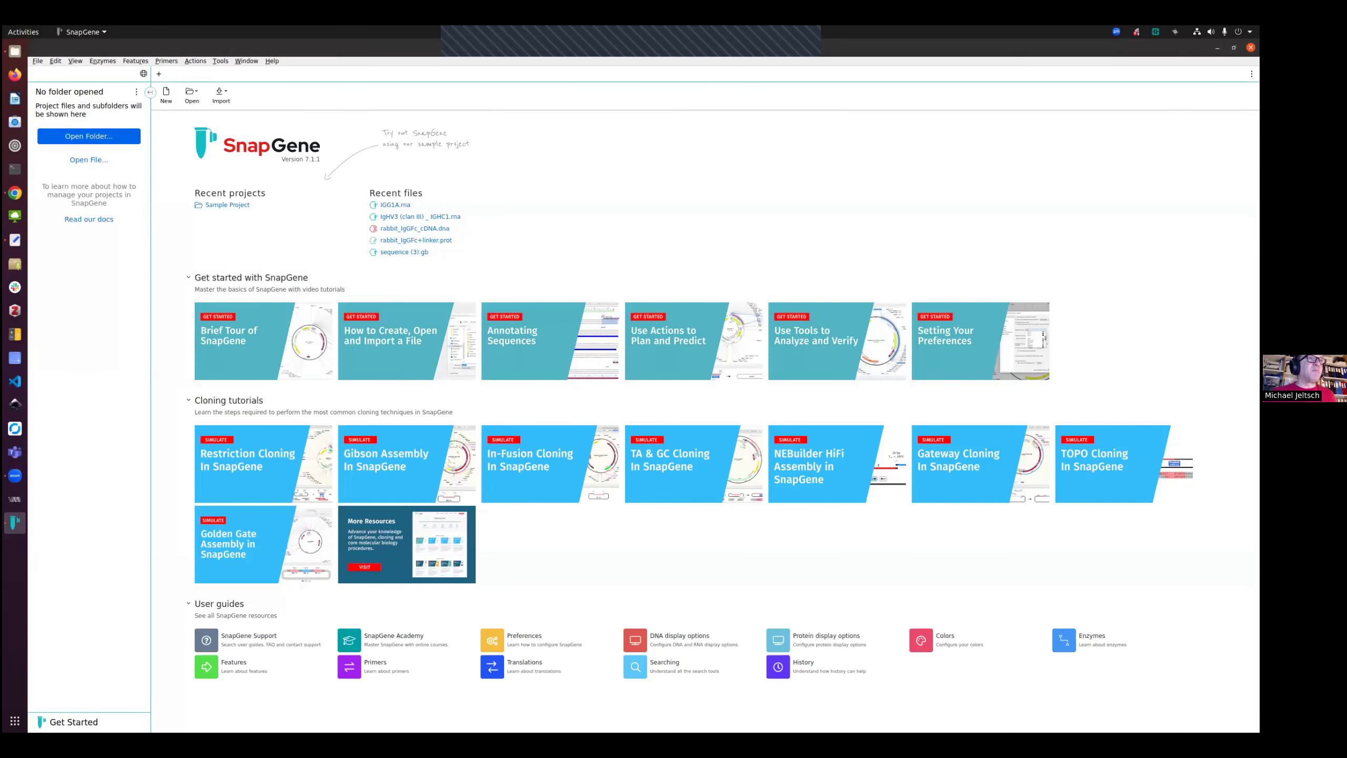
# Review the subcloning assignment page and the lecture slide on the enzymes needed for each cloning step
pyautogui.click(14, 192)
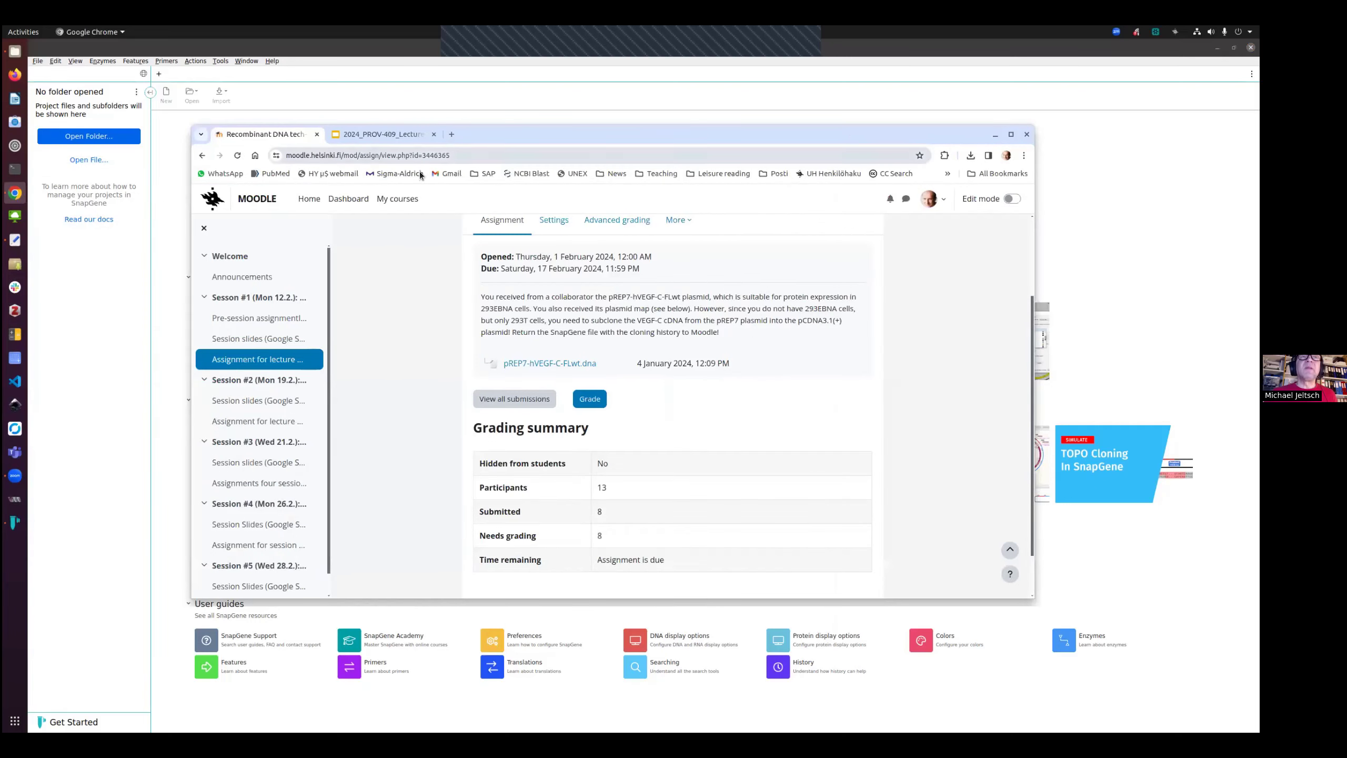
pyautogui.click(394, 135)
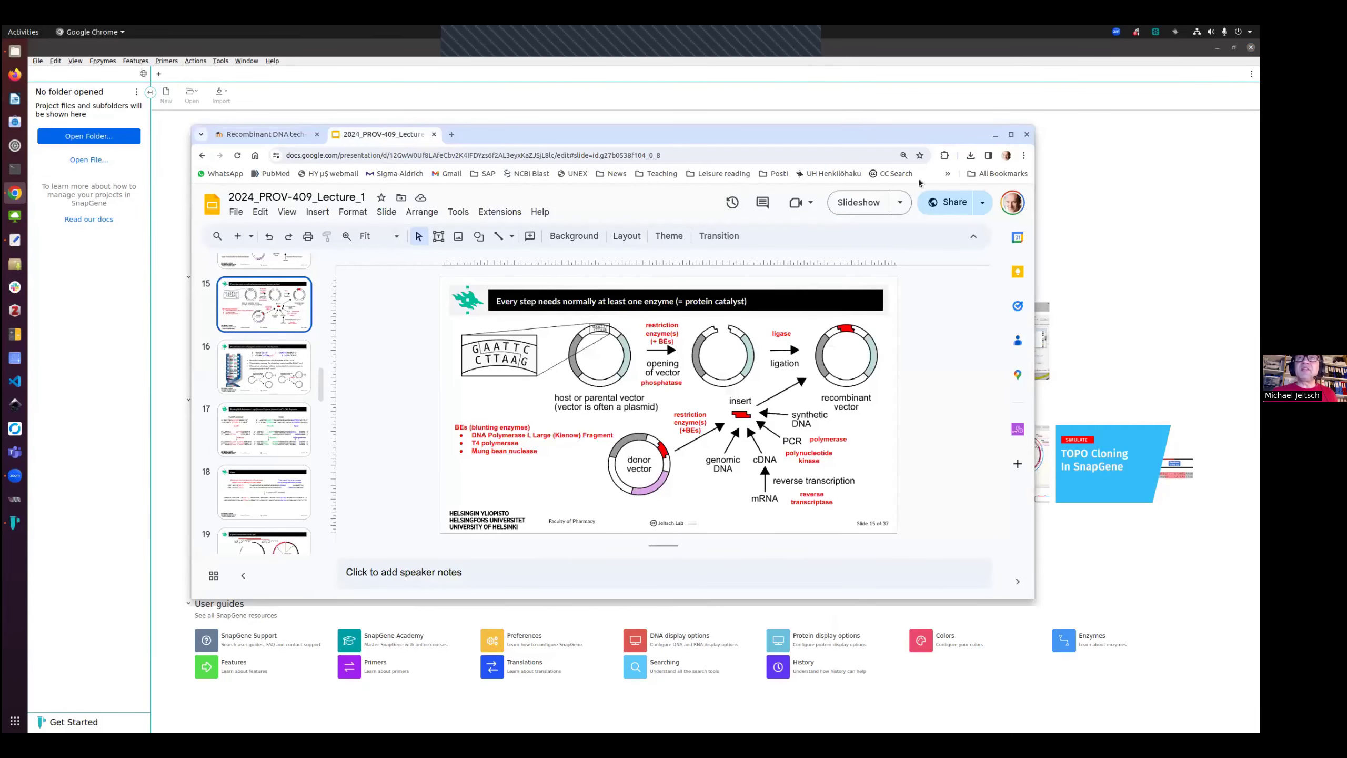
pyautogui.click(1011, 135)
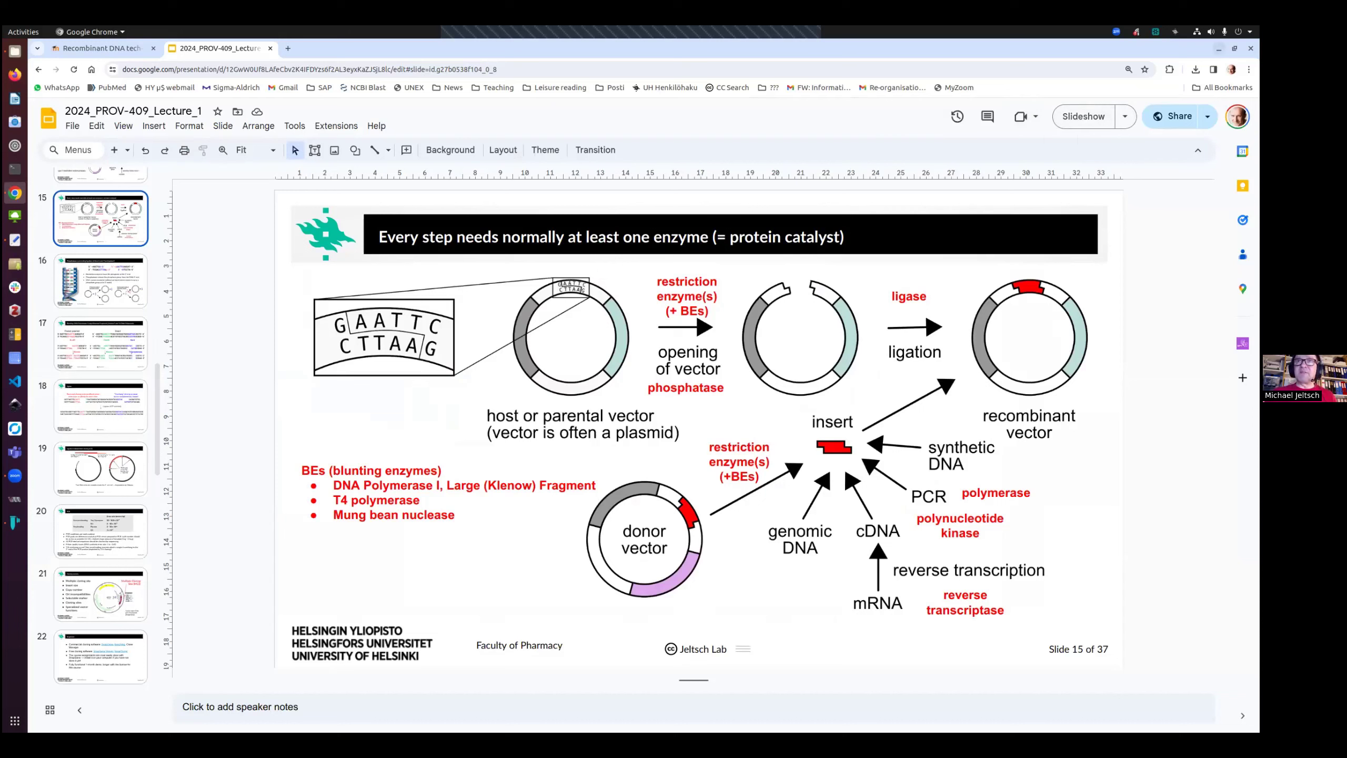
pyautogui.hotkey('alt', 'Tab')
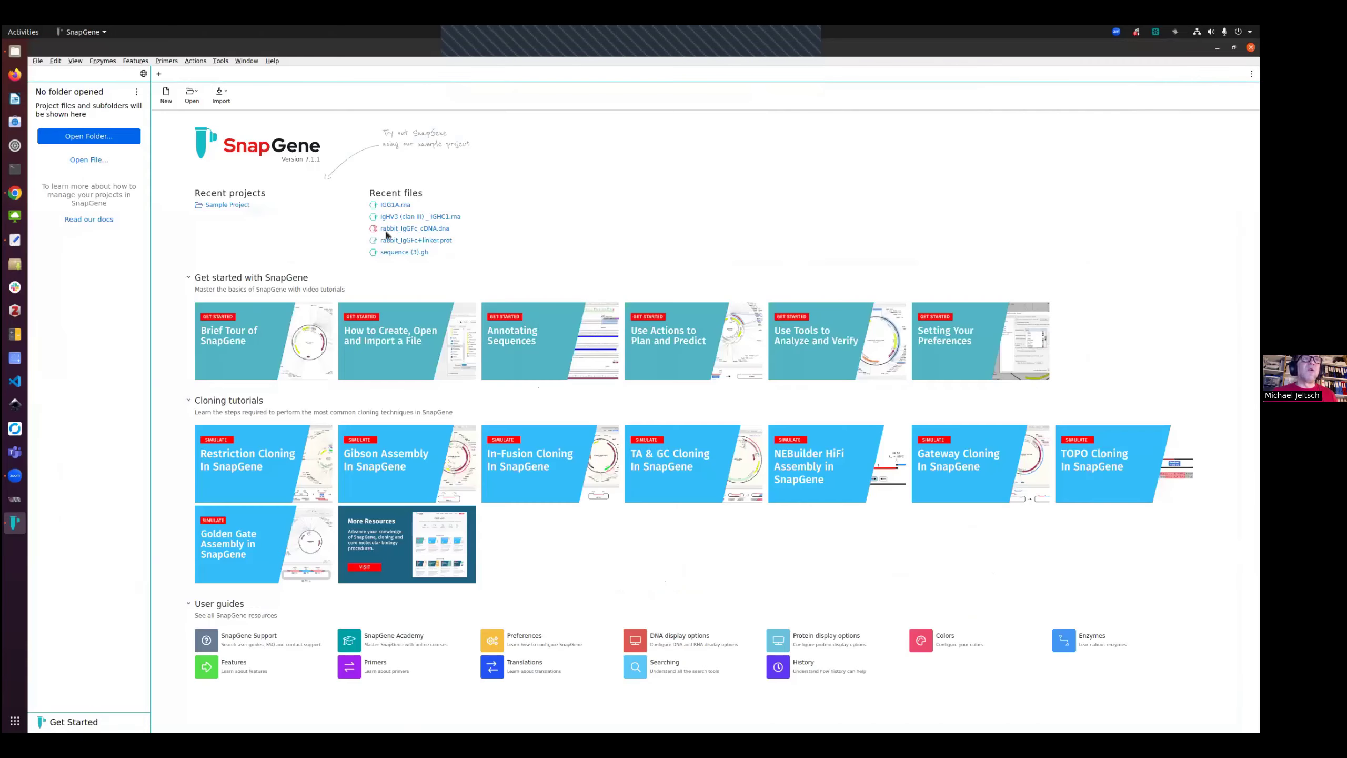
pyautogui.hotkey('alt', 'Tab')
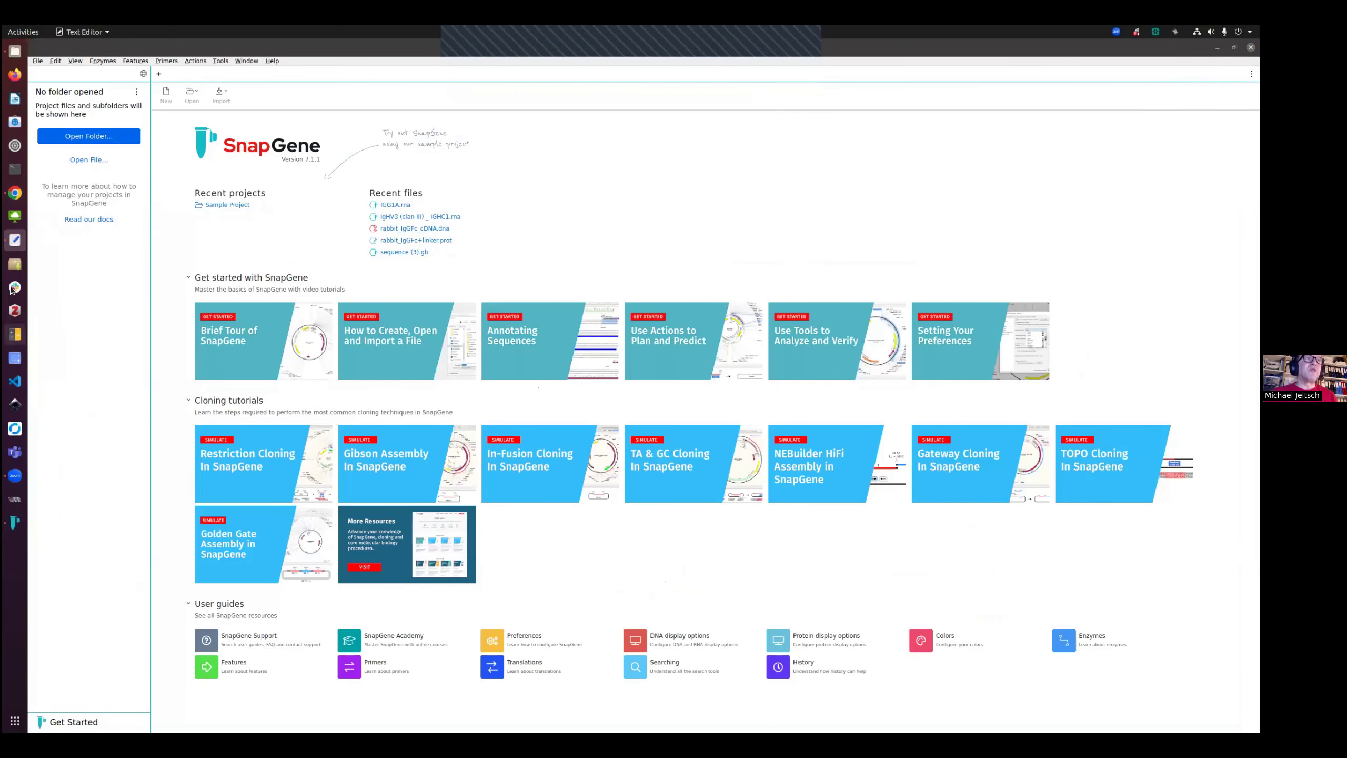
pyautogui.click(14, 195)
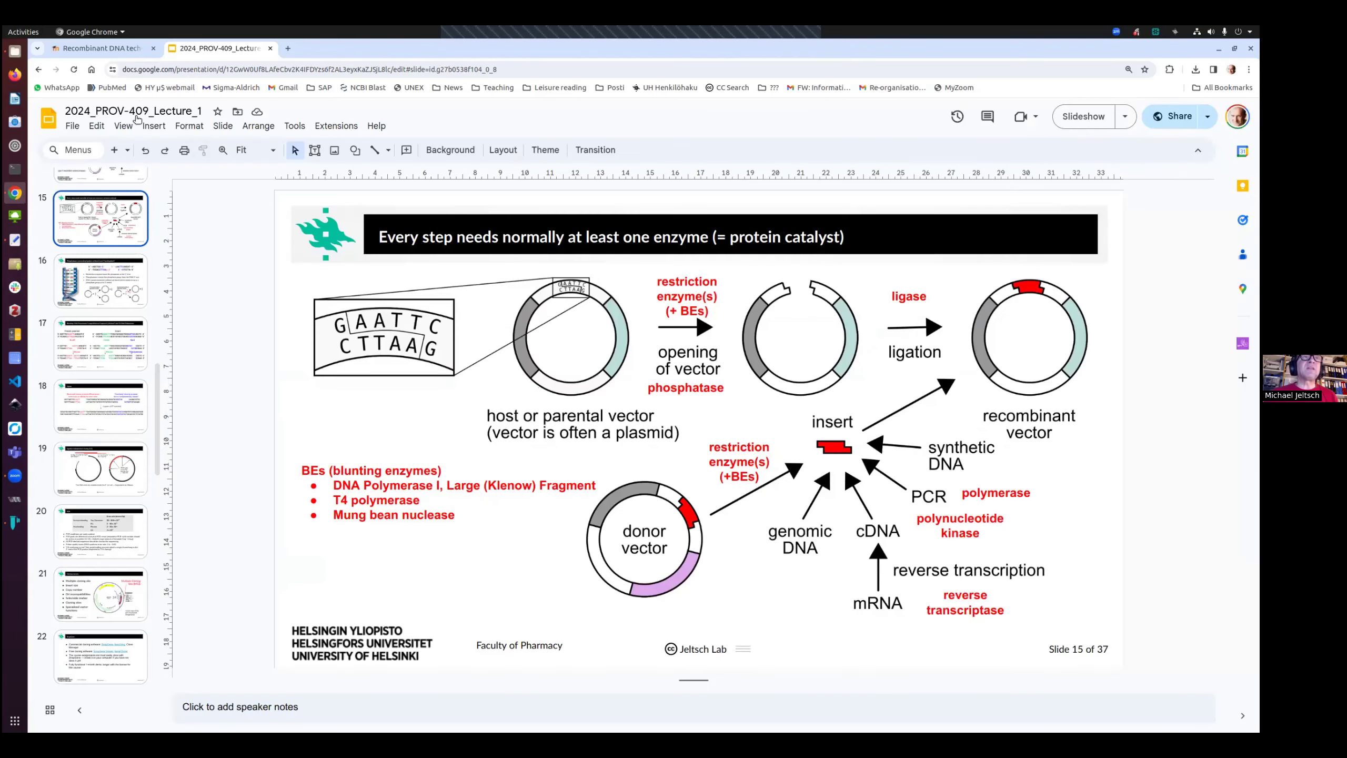
# Download the pREP7-hVEGF-C-FLwt.dna plasmid file from the assignment page into the Downloads folder
pyautogui.click(128, 51)
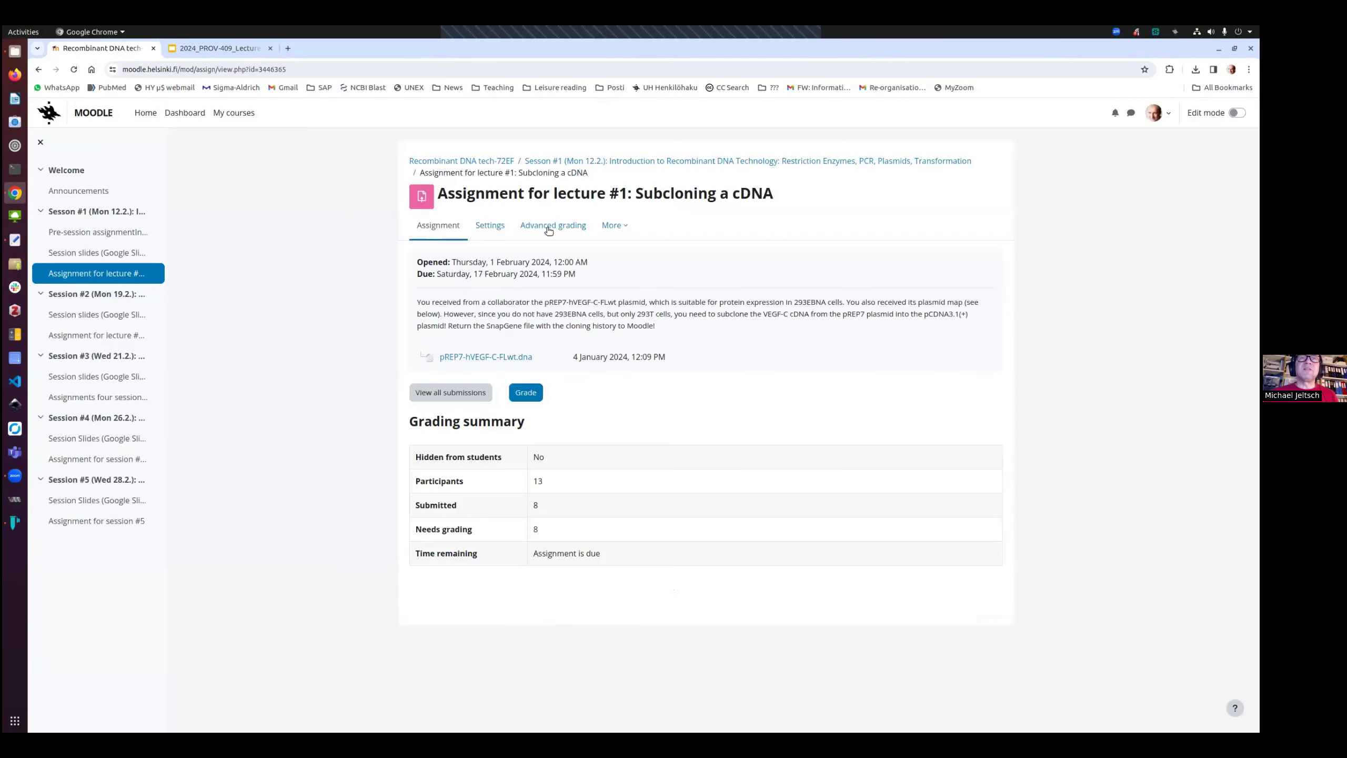
pyautogui.click(473, 358)
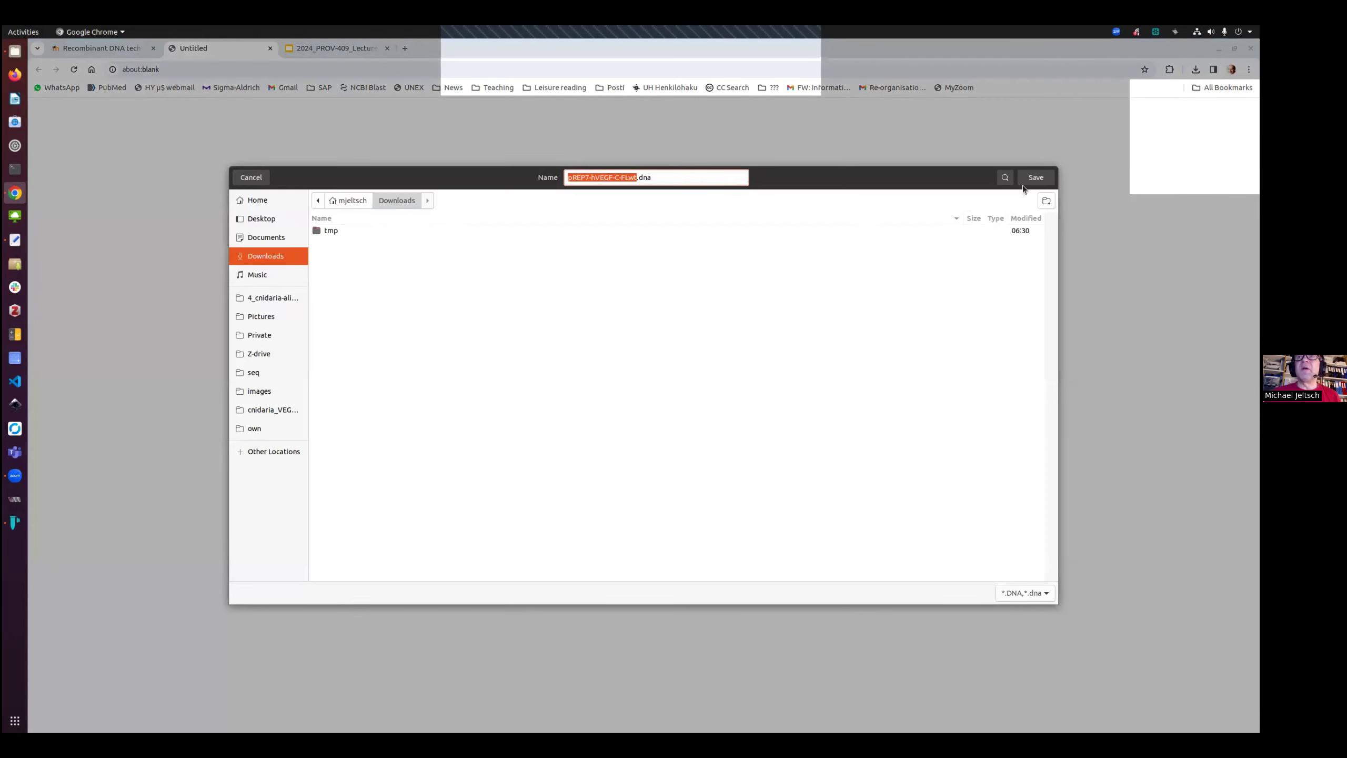
pyautogui.click(1030, 177)
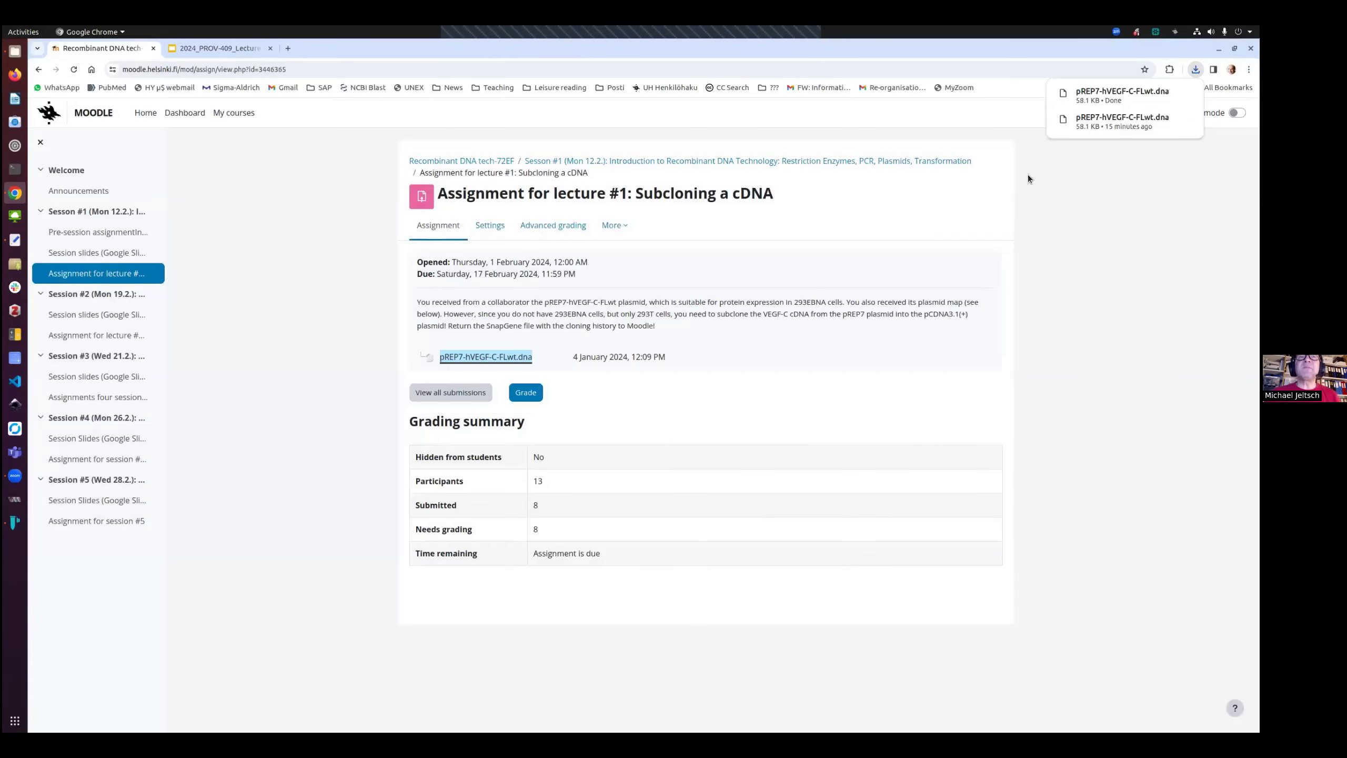
# Open the Downloads folder in the file manager and shrink and reposition its window over the browser
pyautogui.click(15, 51)
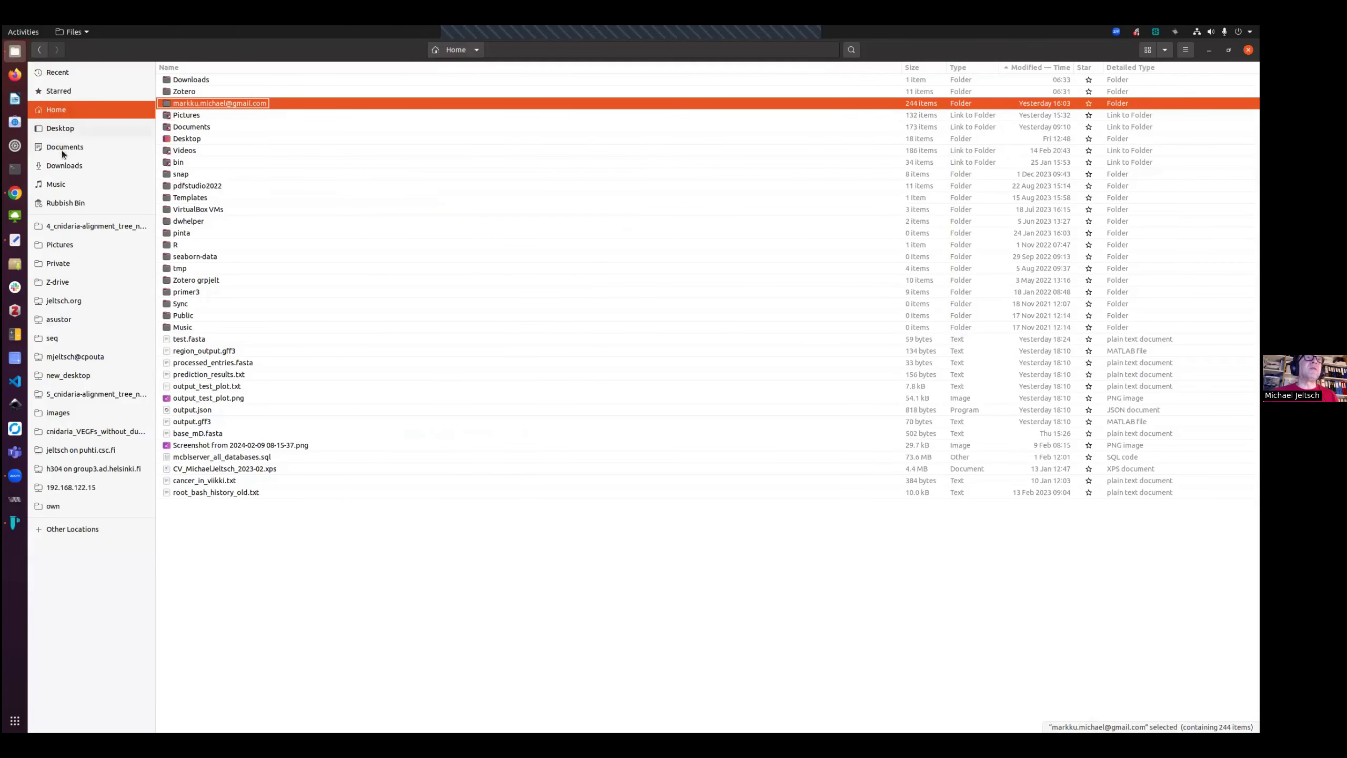
pyautogui.click(64, 166)
pyautogui.click(192, 91)
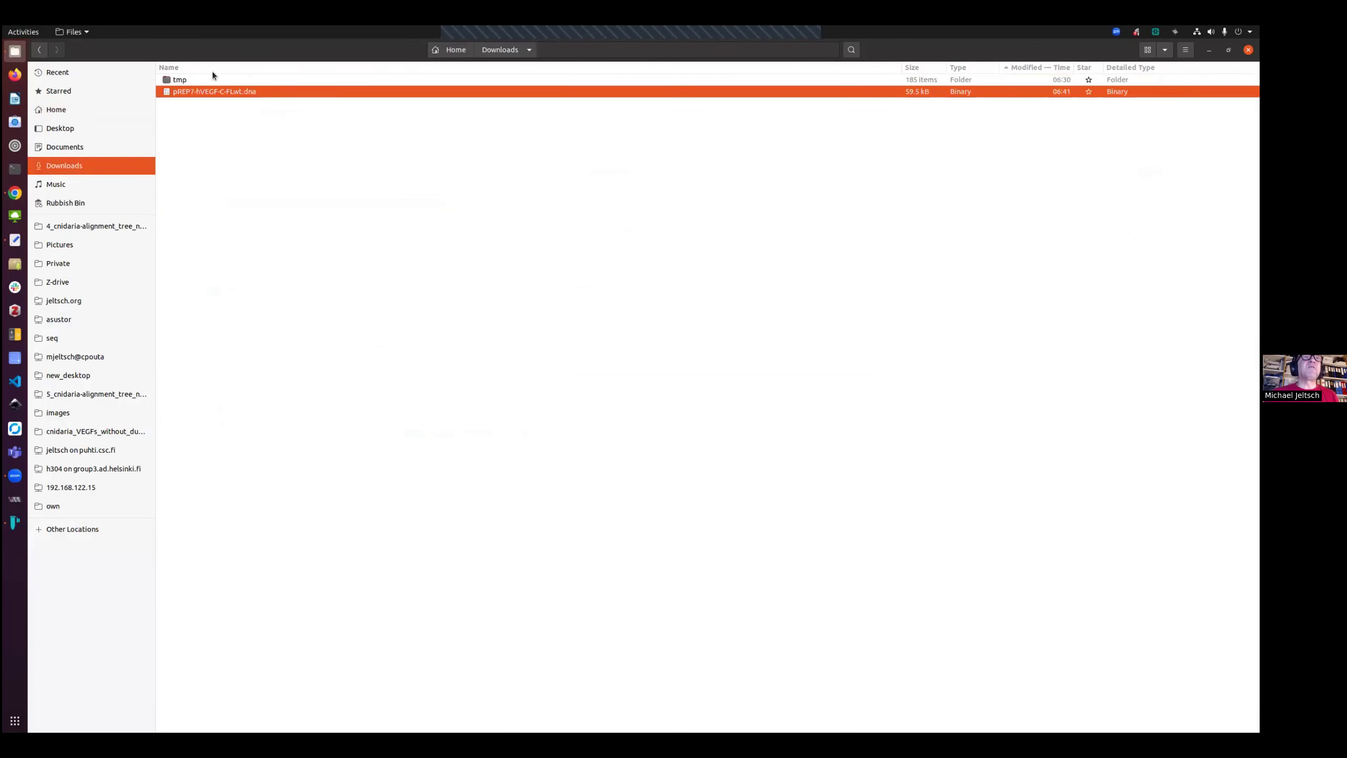
pyautogui.moveTo(231, 47); pyautogui.dragTo(280, 147)
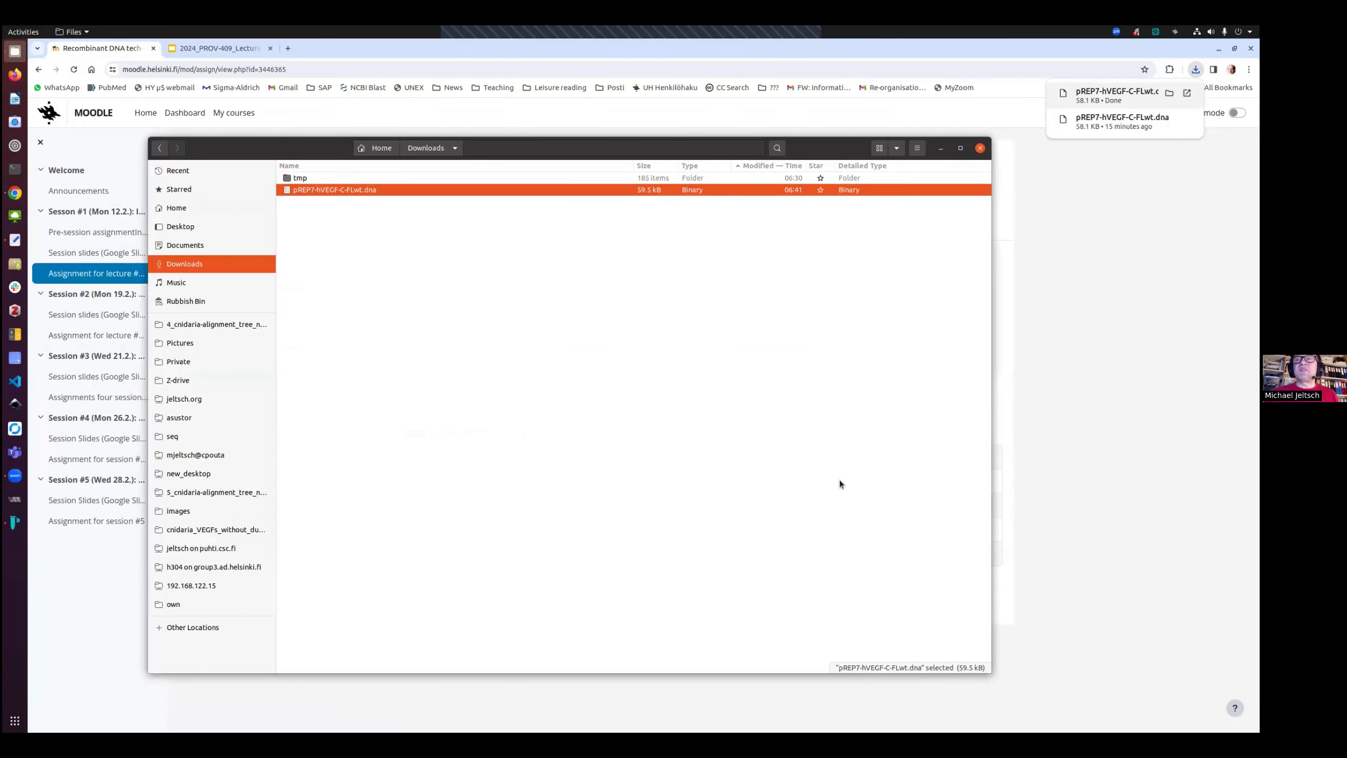
pyautogui.moveTo(988, 666); pyautogui.dragTo(973, 448)
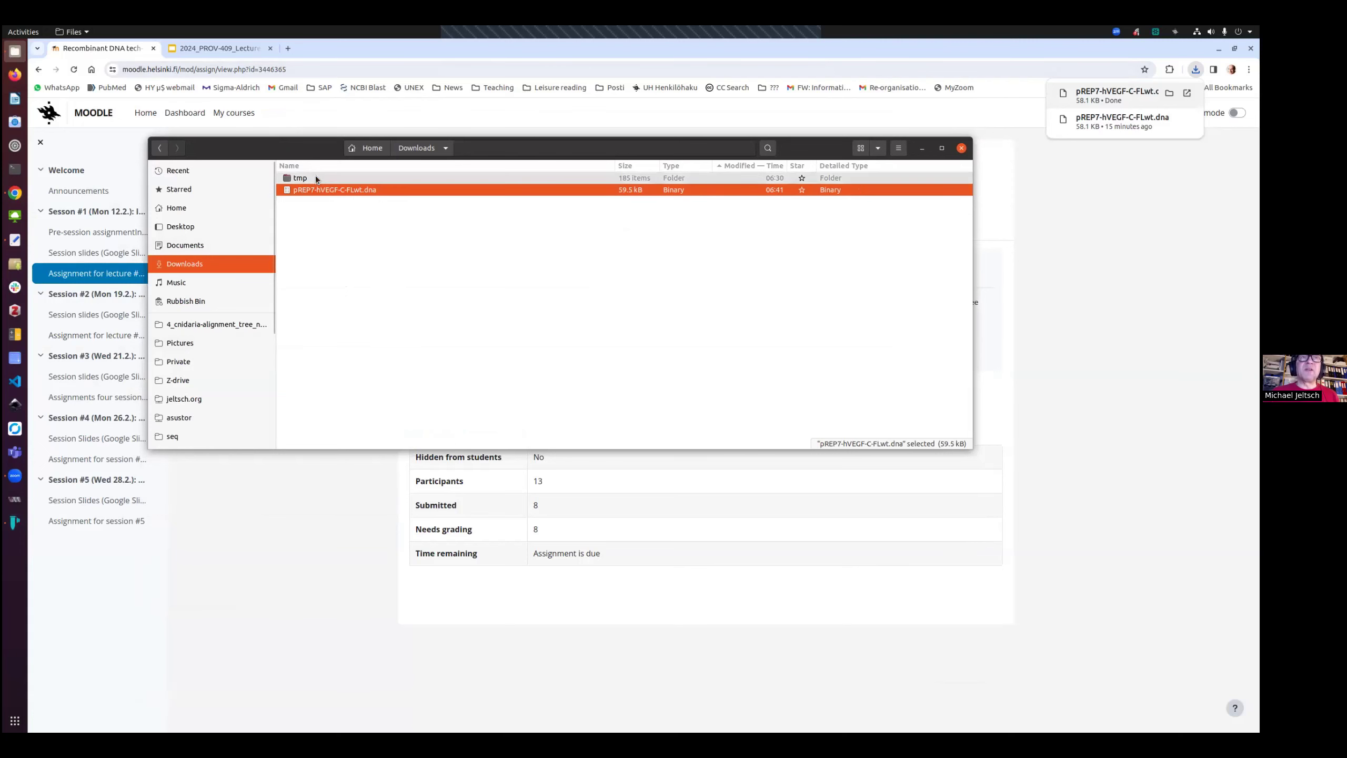
pyautogui.moveTo(307, 153); pyautogui.dragTo(423, 376)
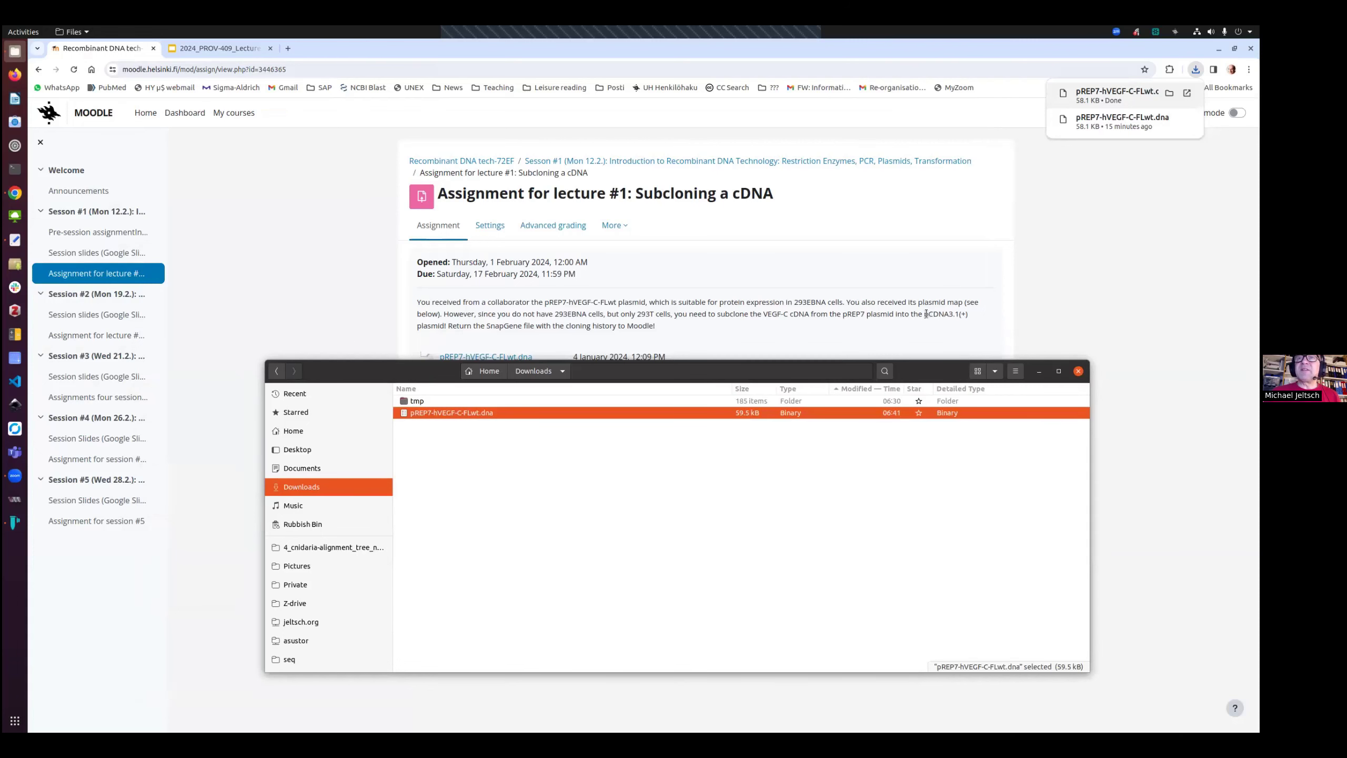
# Import the pcDNA3.1(+) vector from SnapGene Online Sequences, searching for pCDNA3.1 and opening it
pyautogui.moveTo(924, 314); pyautogui.dragTo(971, 316)
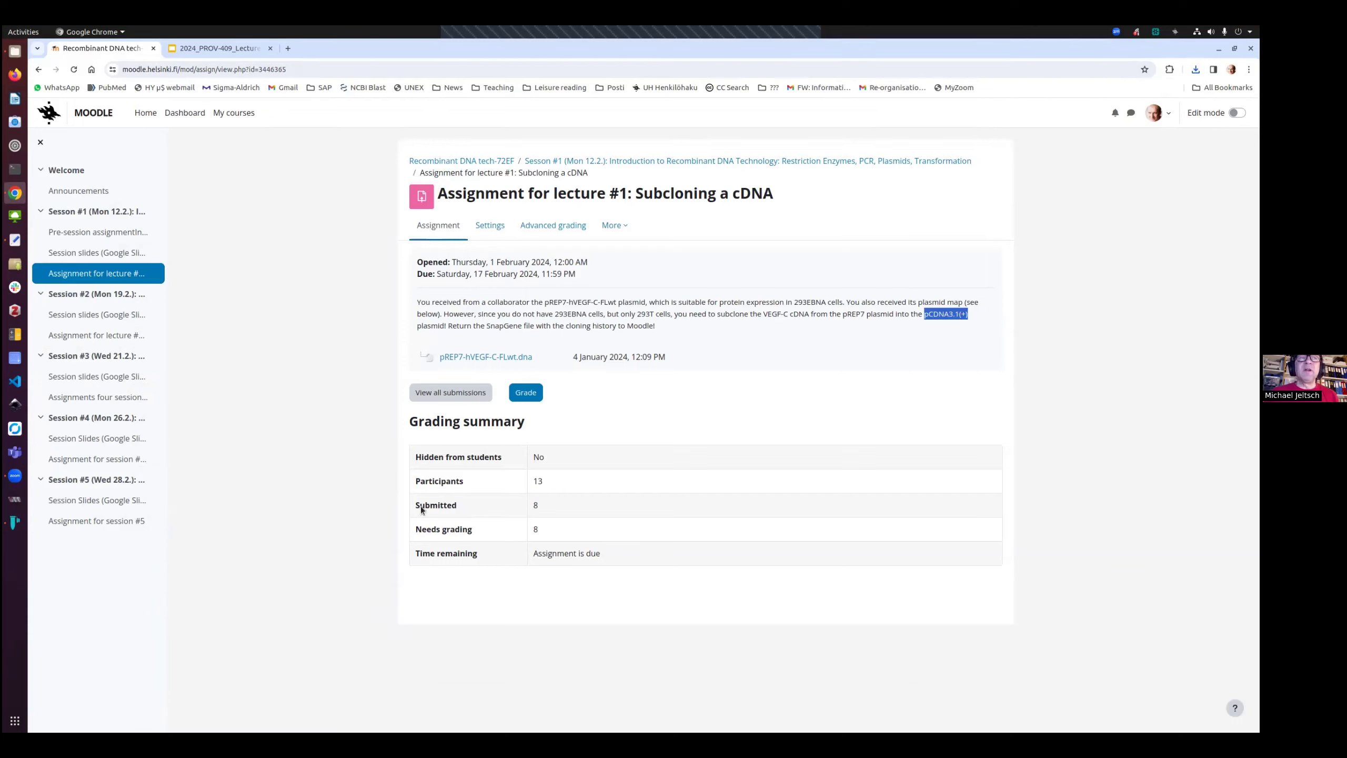
pyautogui.click(14, 523)
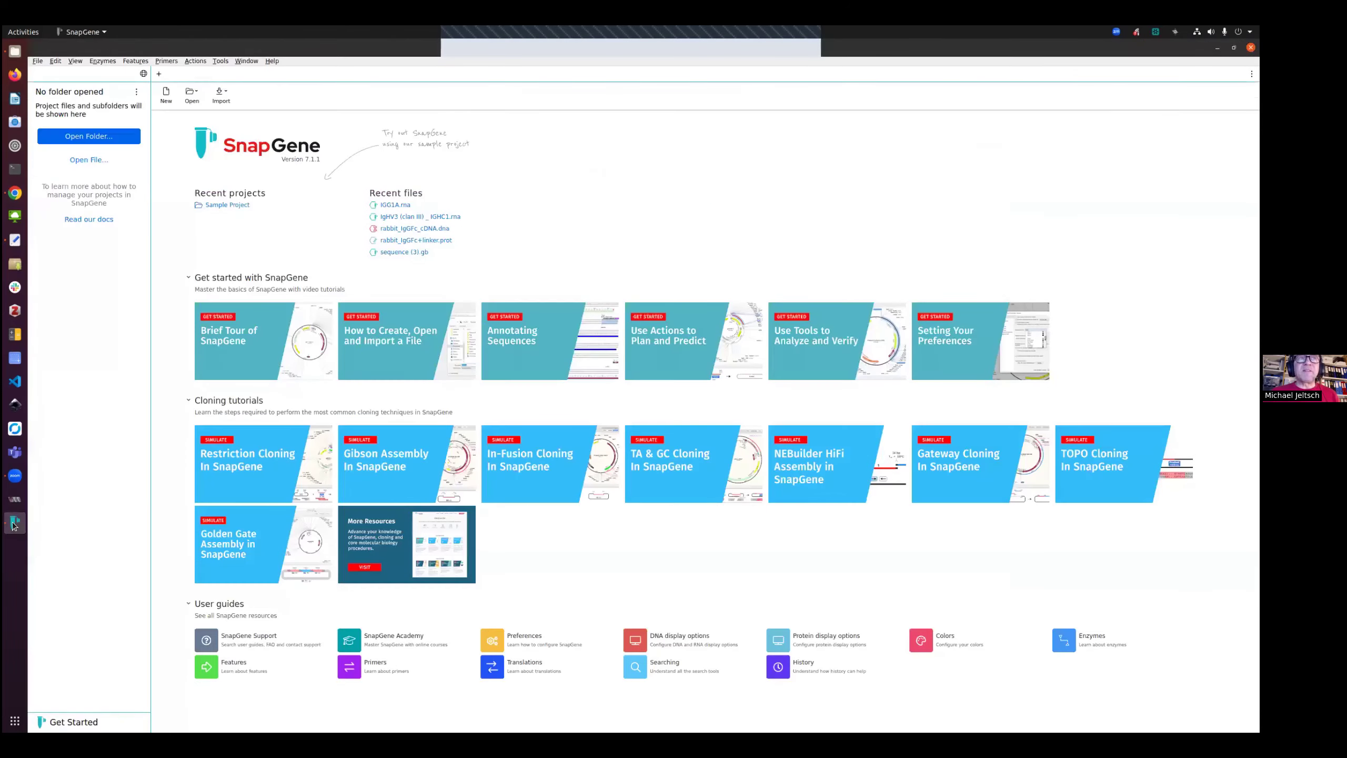
pyautogui.click(39, 61)
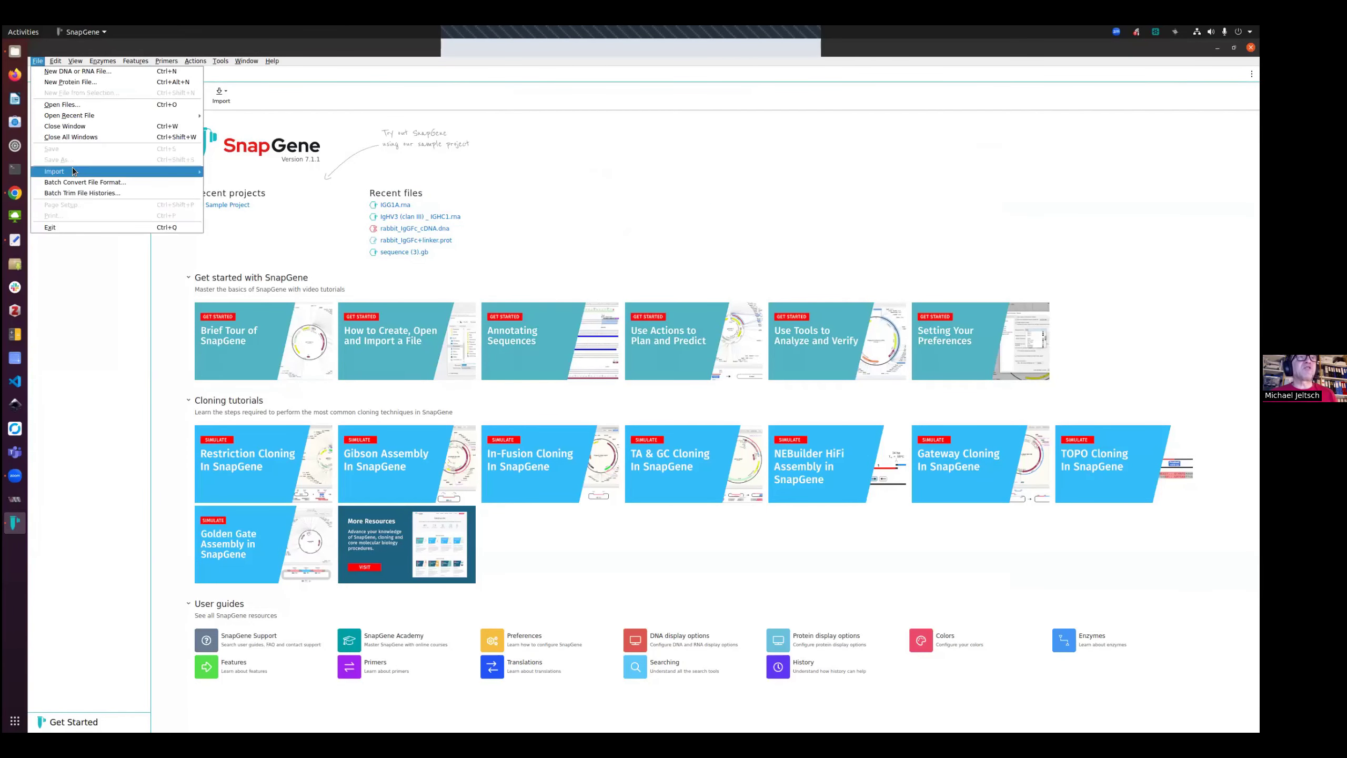
pyautogui.moveTo(74, 171)
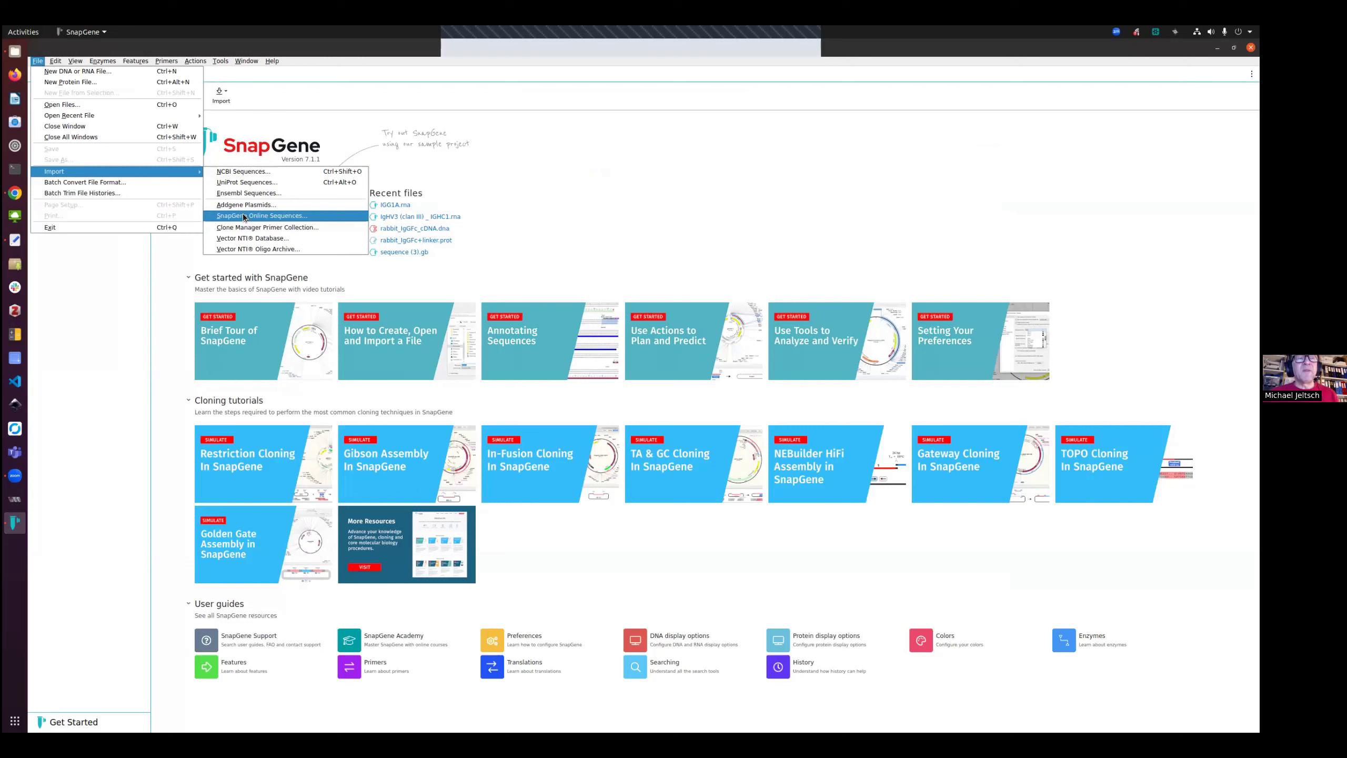
pyautogui.click(290, 218)
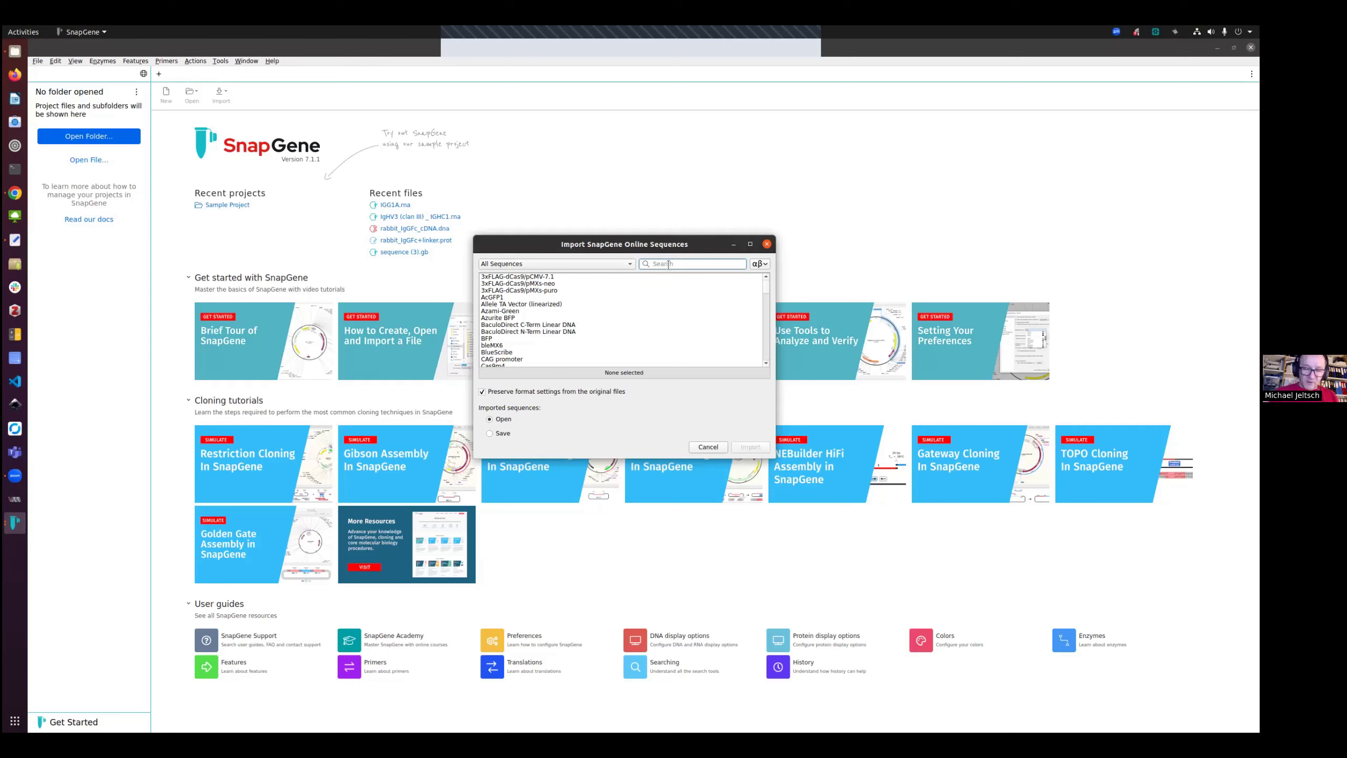
pyautogui.write('pC')
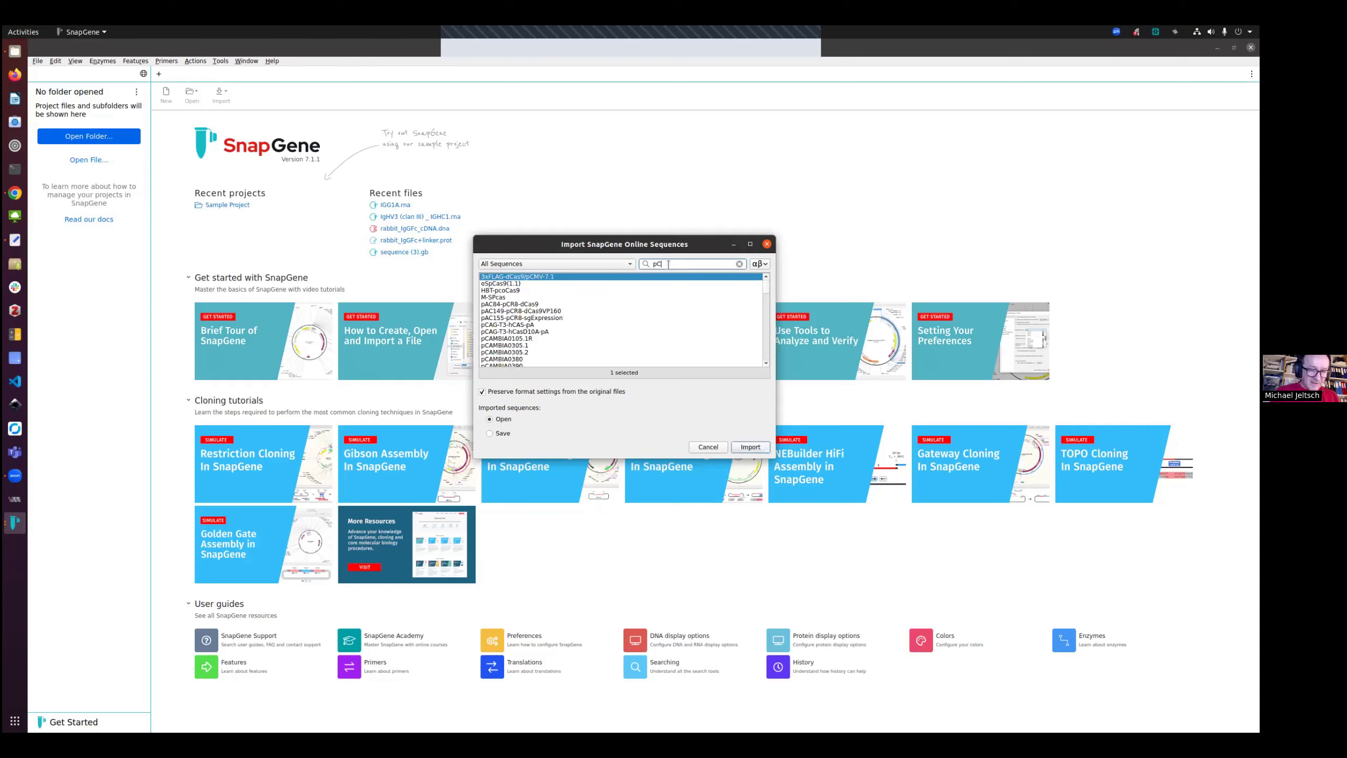
pyautogui.write('DNA3.1')
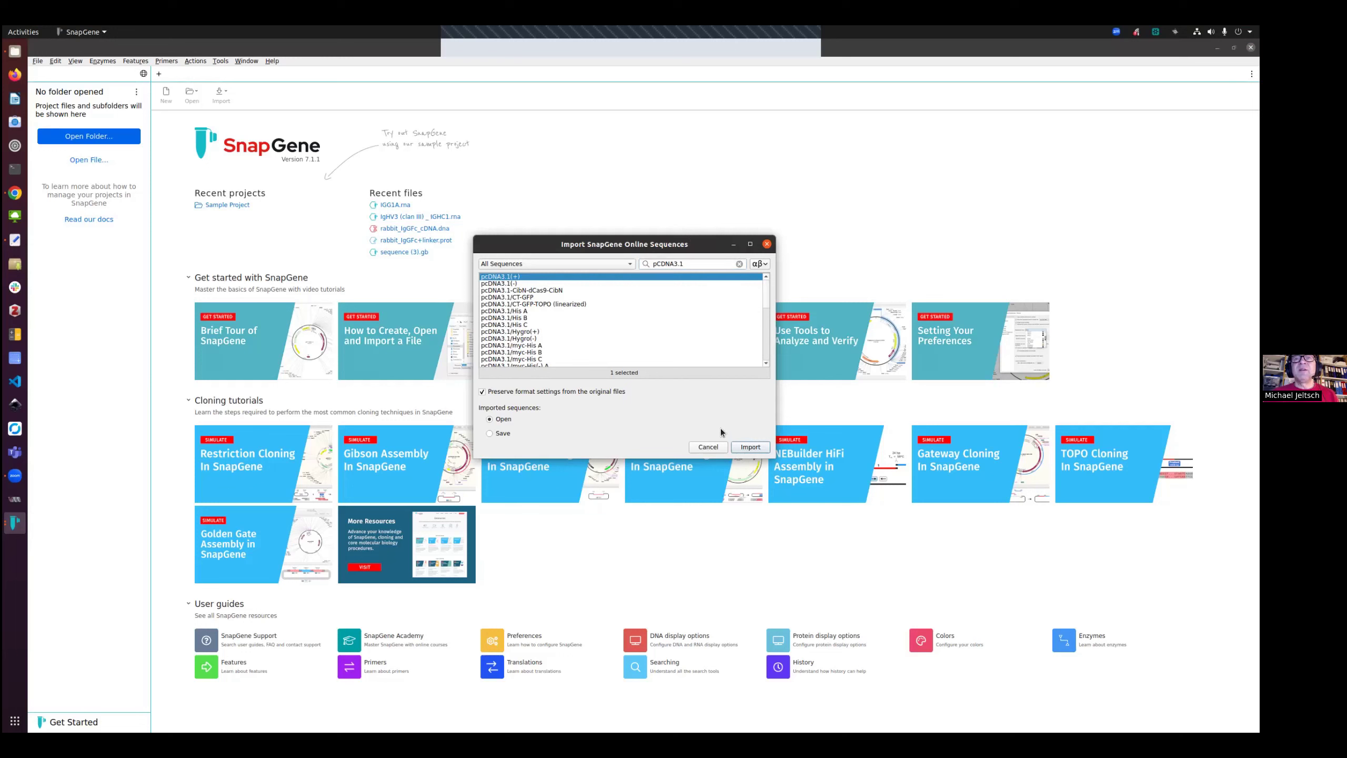
pyautogui.click(743, 447)
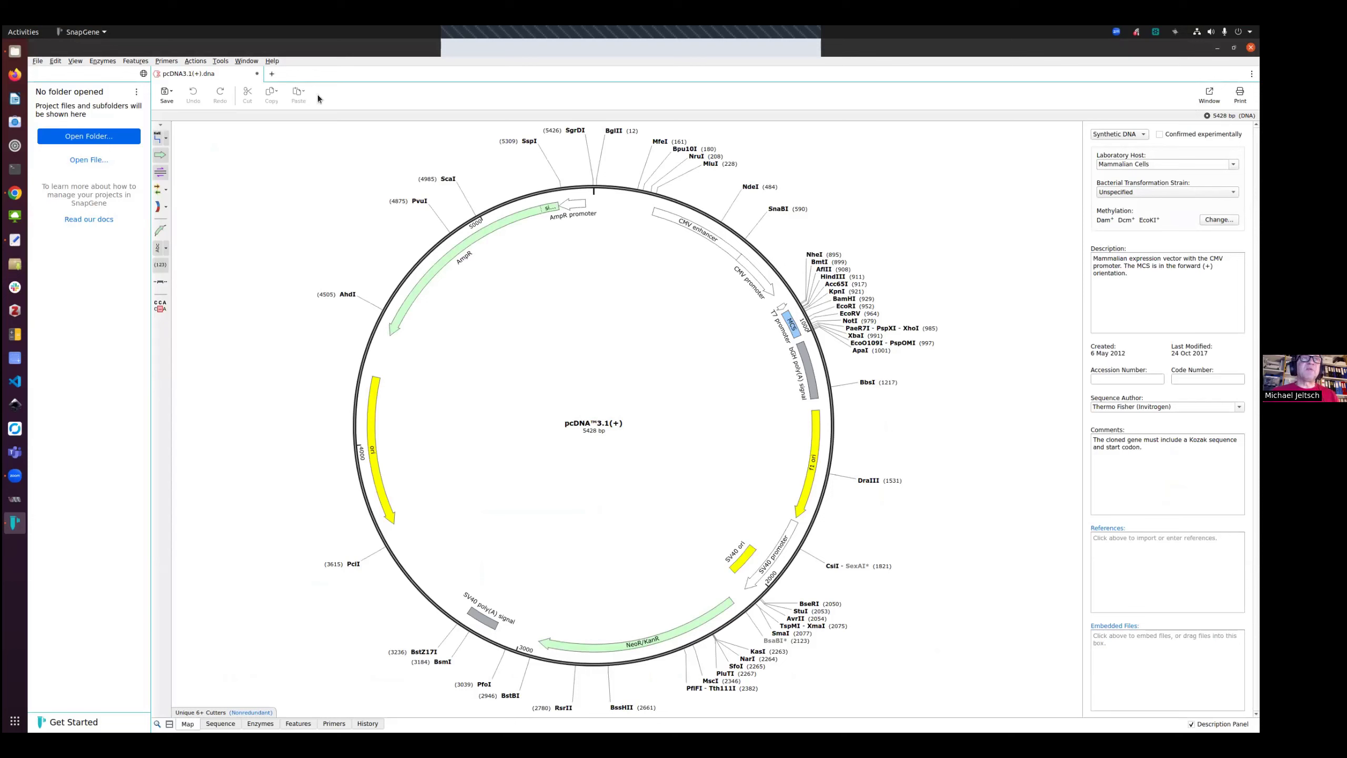
# Open pREP7-hVEGF-C-FLwt.dna from the Downloads folder in SnapGene and minimize the file manager
pyautogui.click(15, 52)
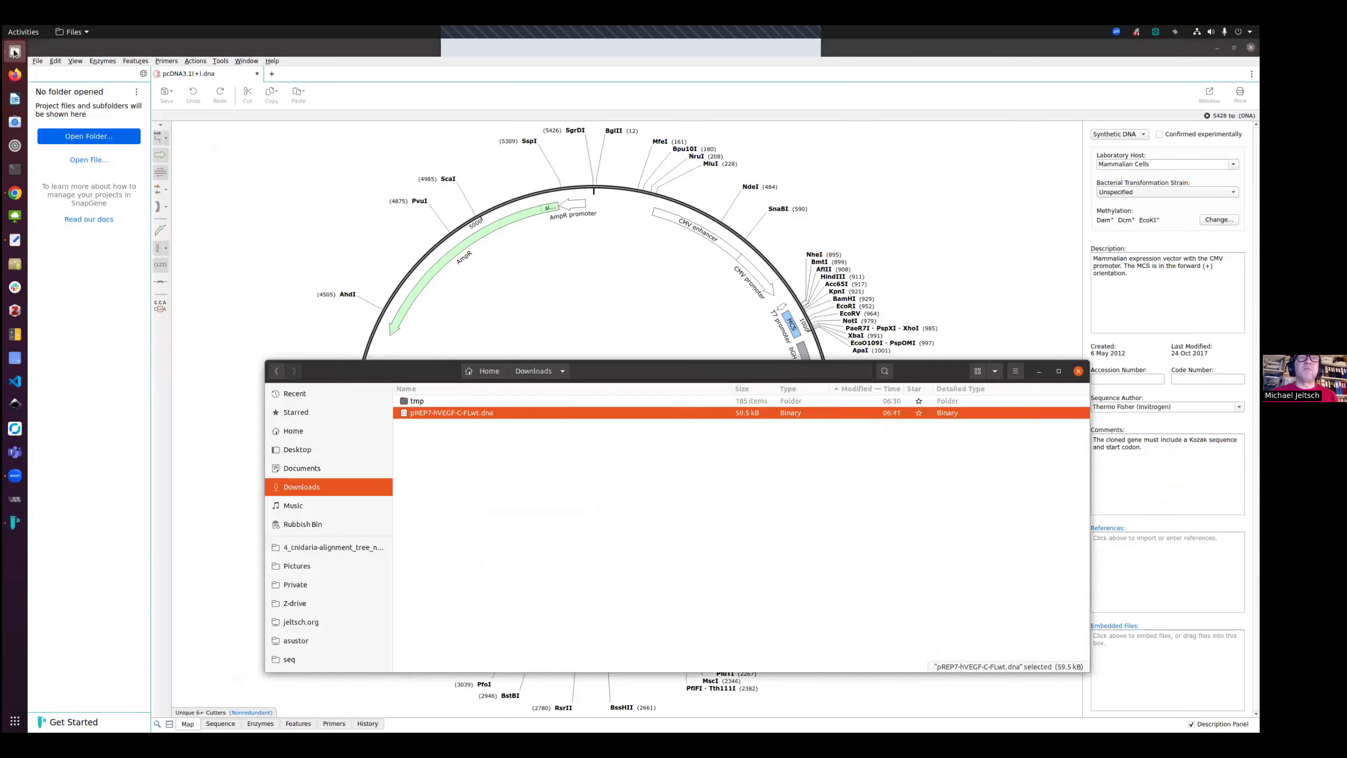
pyautogui.doubleClick(463, 413)
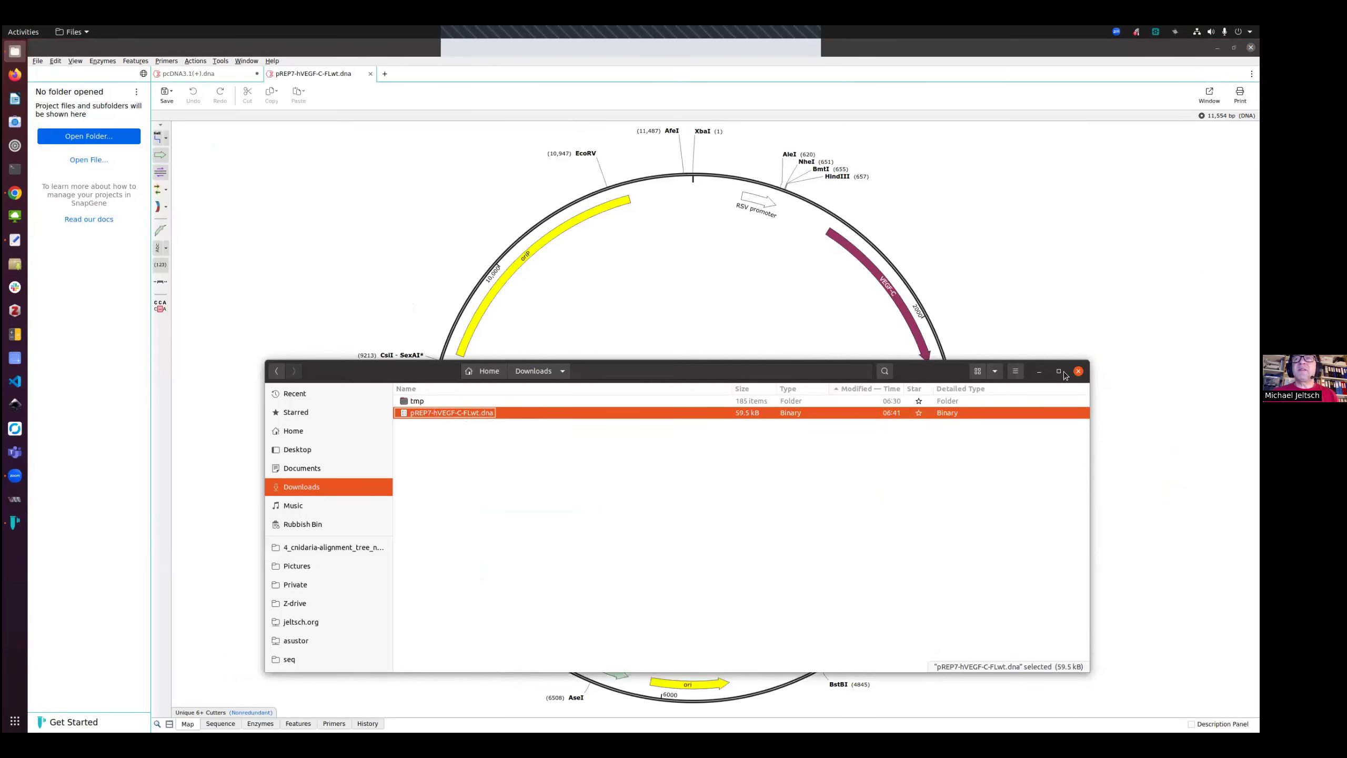
pyautogui.click(1039, 371)
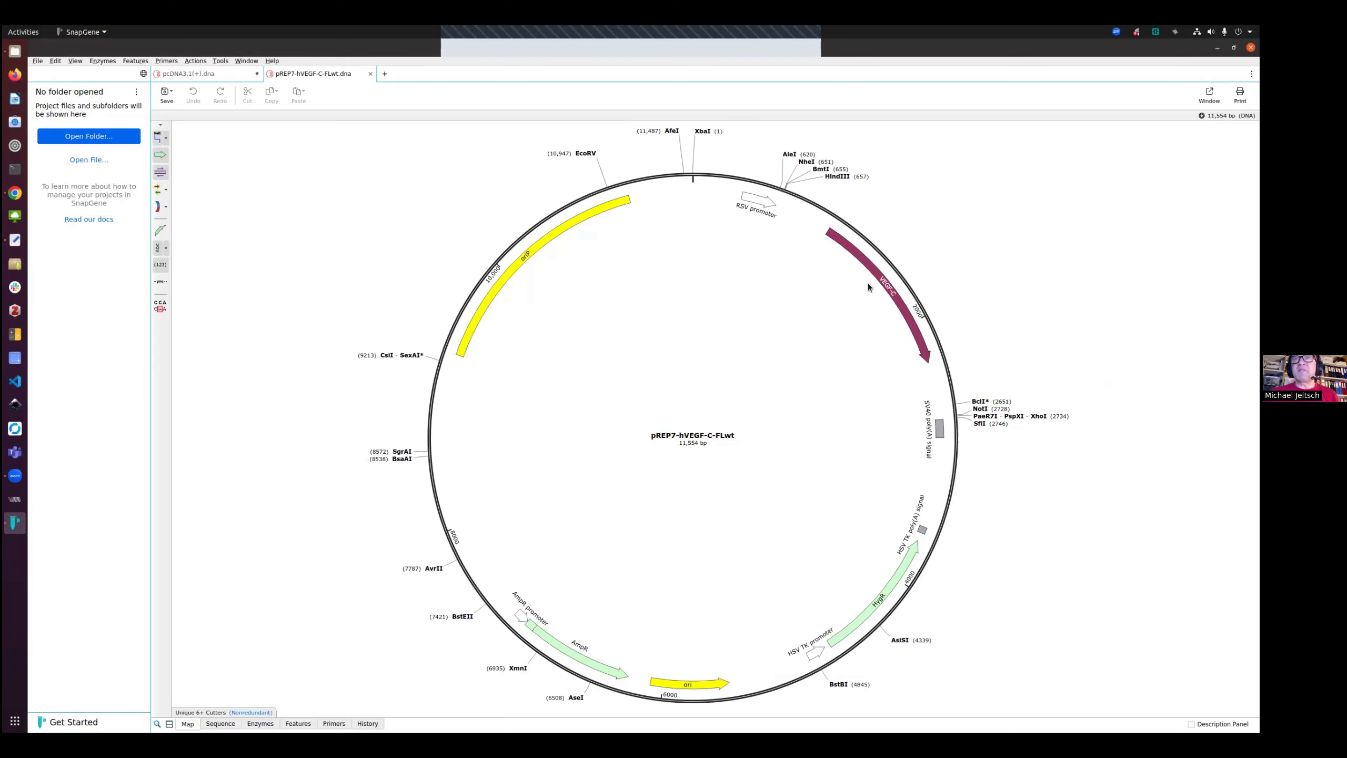
# Select the VEGF-C feature in pREP7 and the MCS in pcDNA3.1(+), switching between the two maps
pyautogui.click(861, 259)
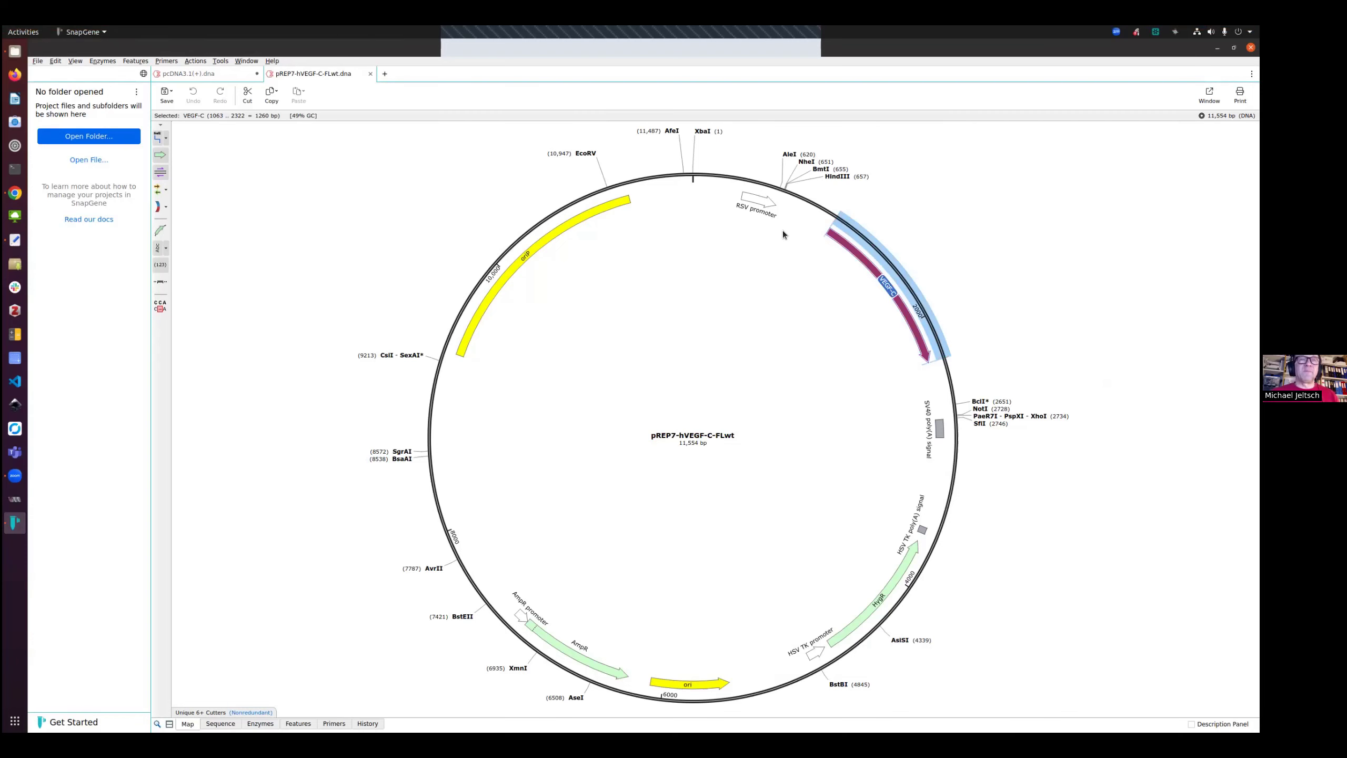
pyautogui.click(229, 74)
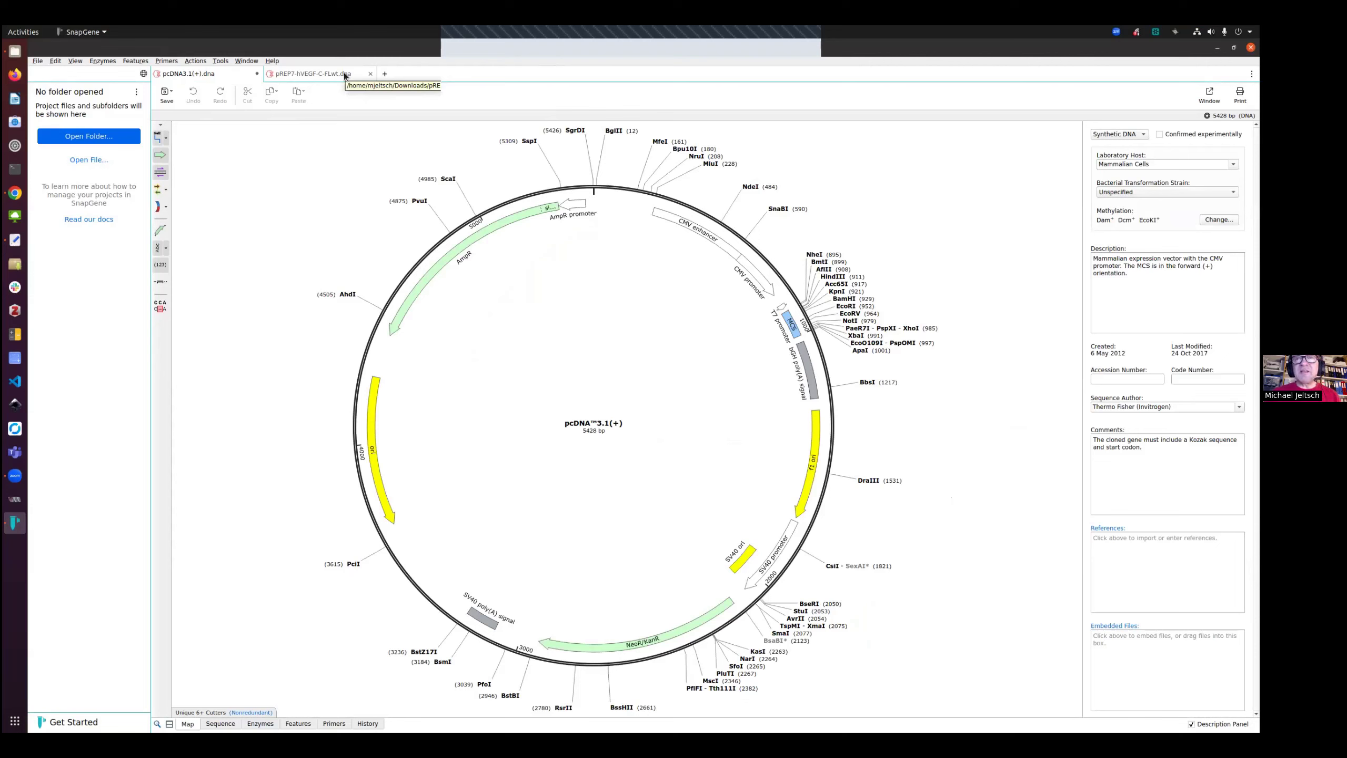
pyautogui.click(790, 327)
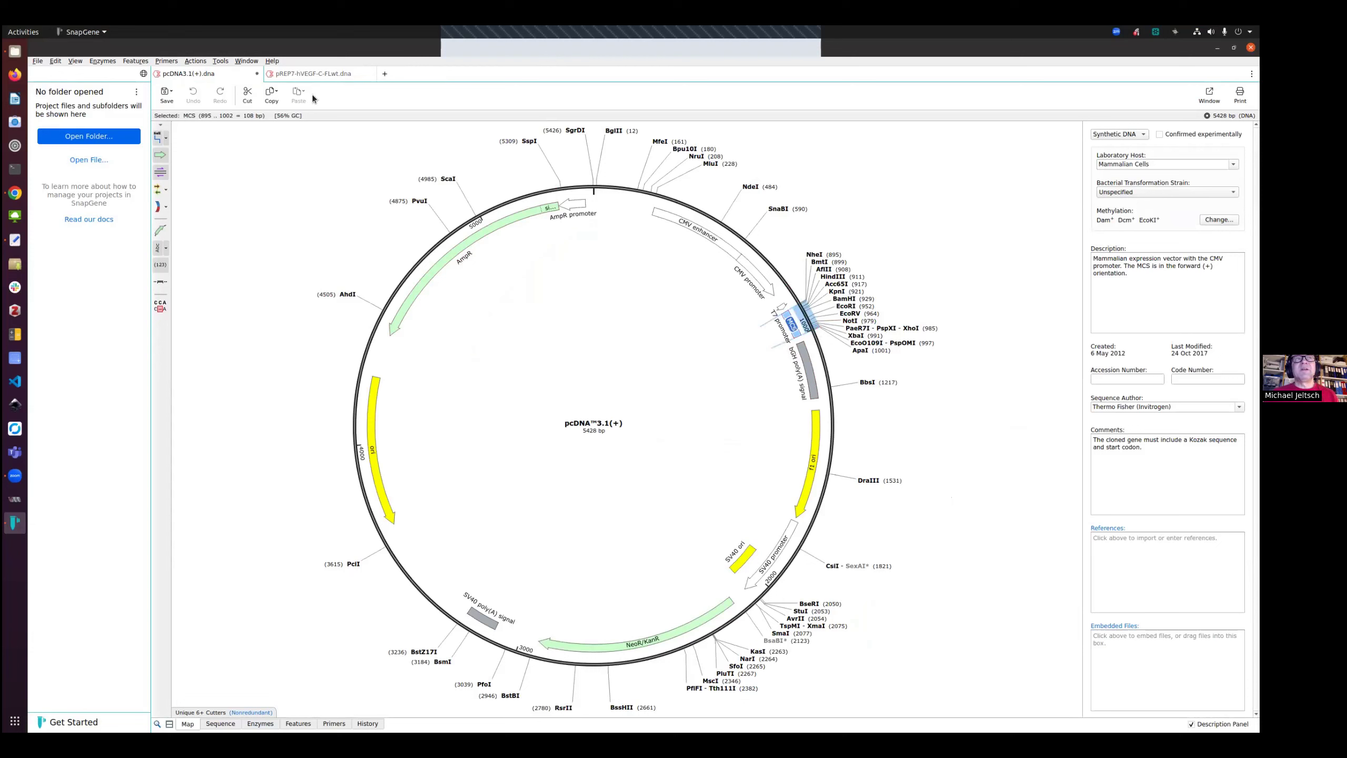
pyautogui.click(318, 76)
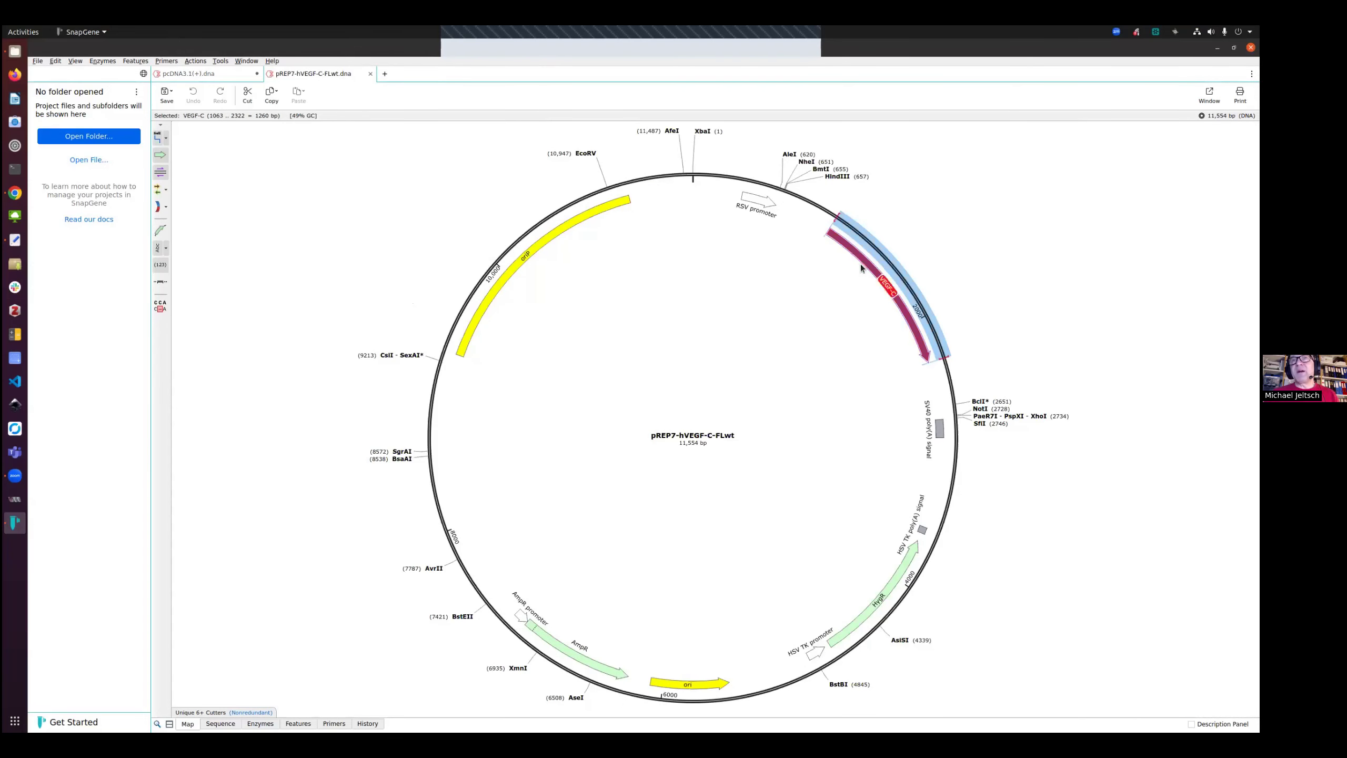
# Examine the RSV promoter and the VEGF-C region in pREP7, alternating with the pcDNA3.1(+) map
pyautogui.moveTo(859, 254)
pyautogui.moveTo(836, 179)
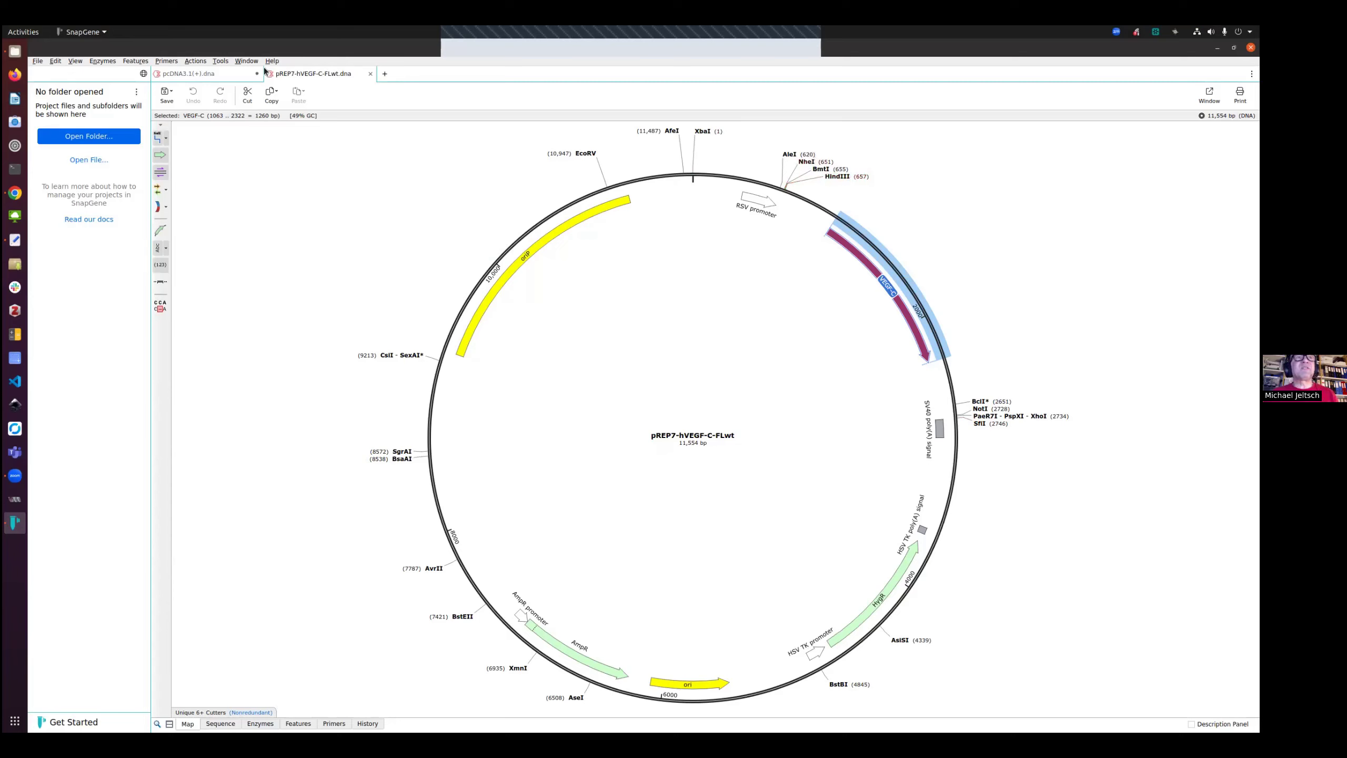
pyautogui.click(244, 77)
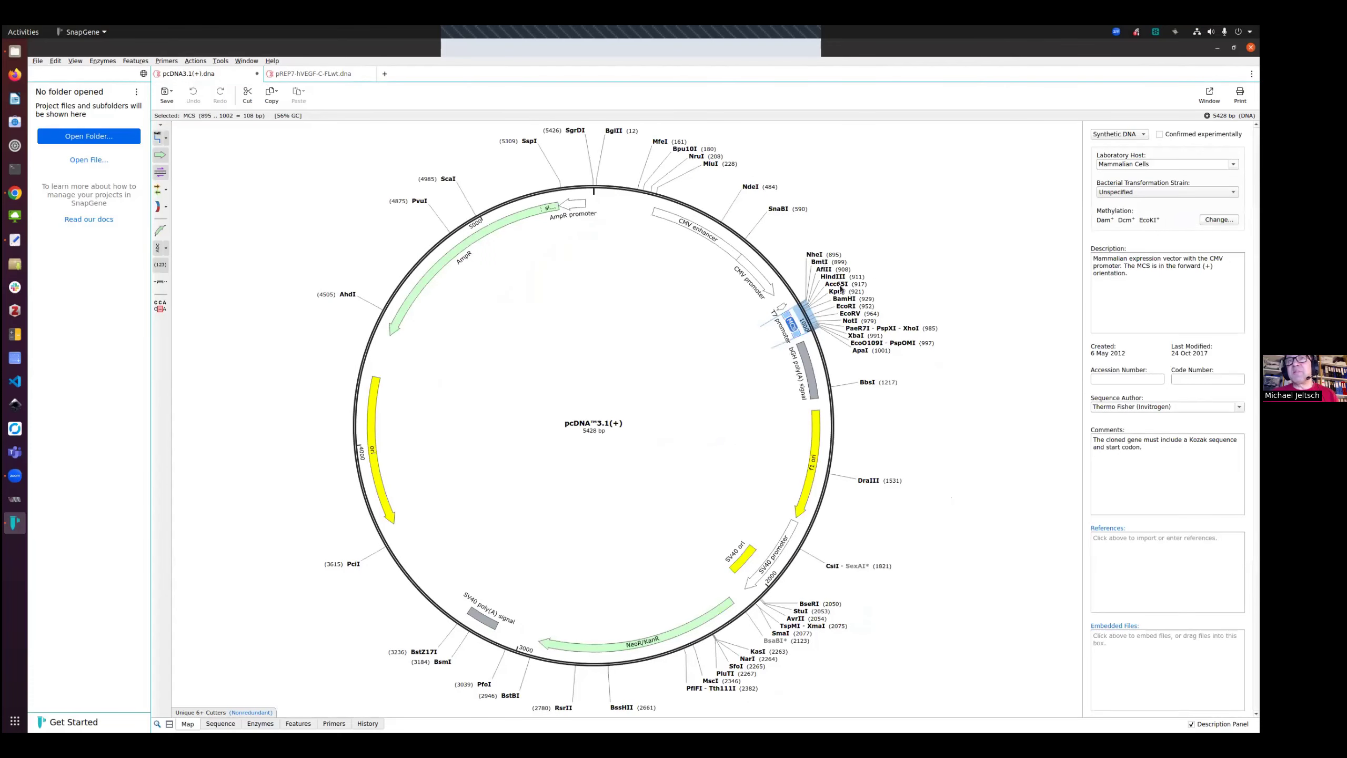
pyautogui.click(343, 77)
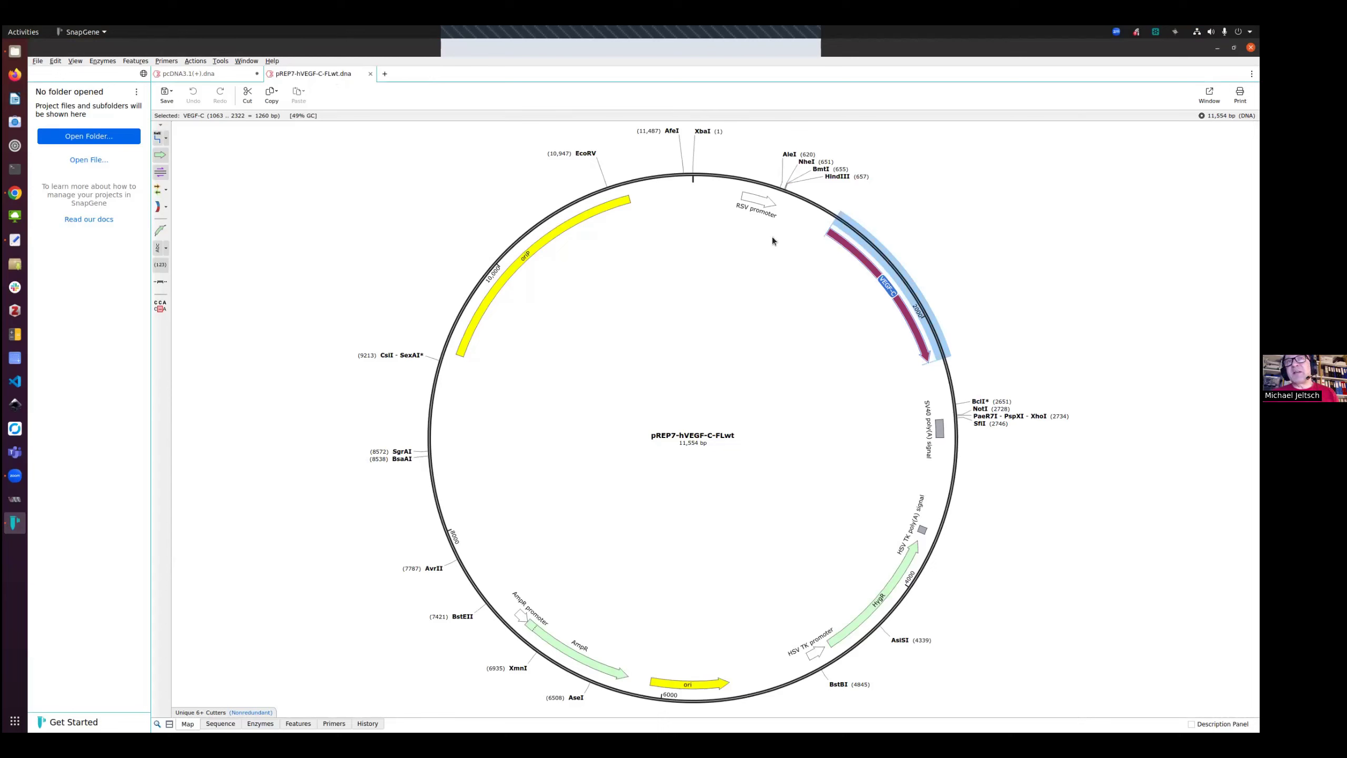
pyautogui.click(749, 201)
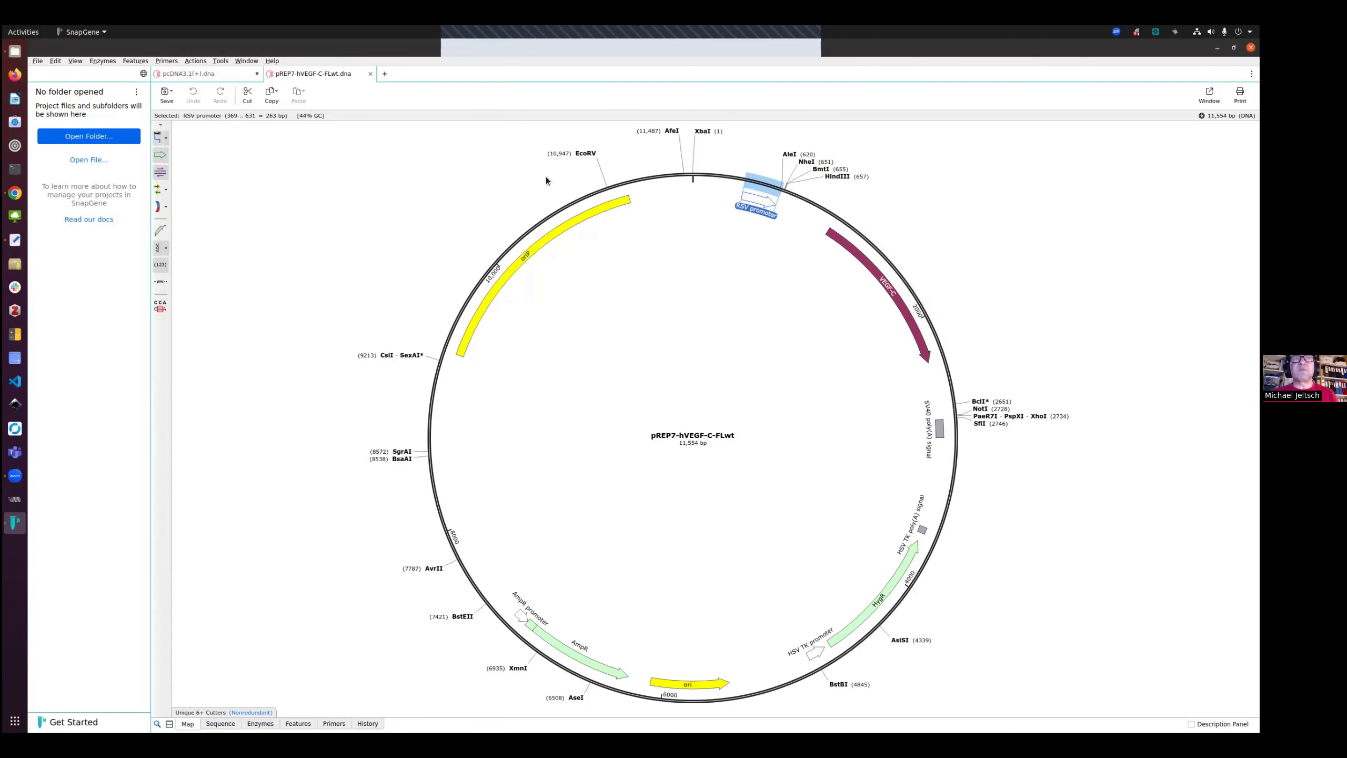
pyautogui.click(206, 74)
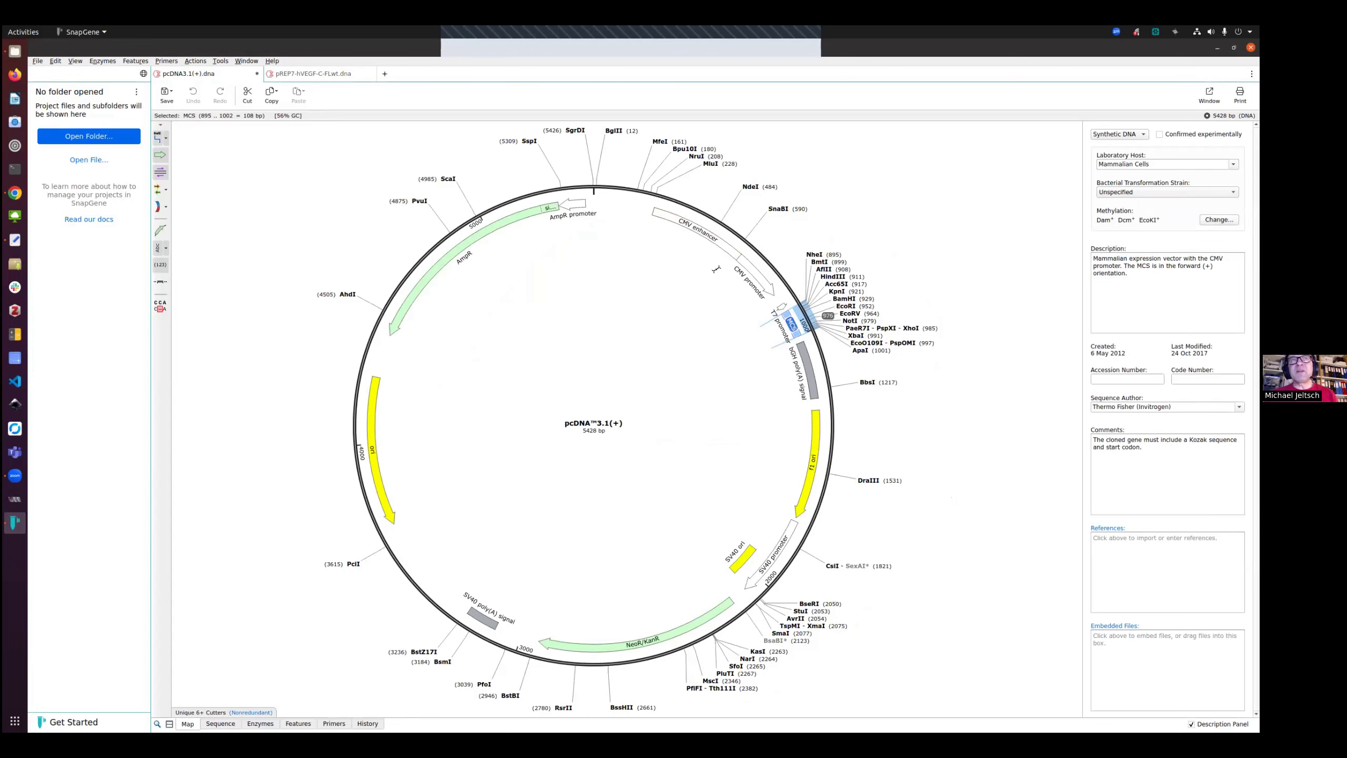
pyautogui.click(338, 77)
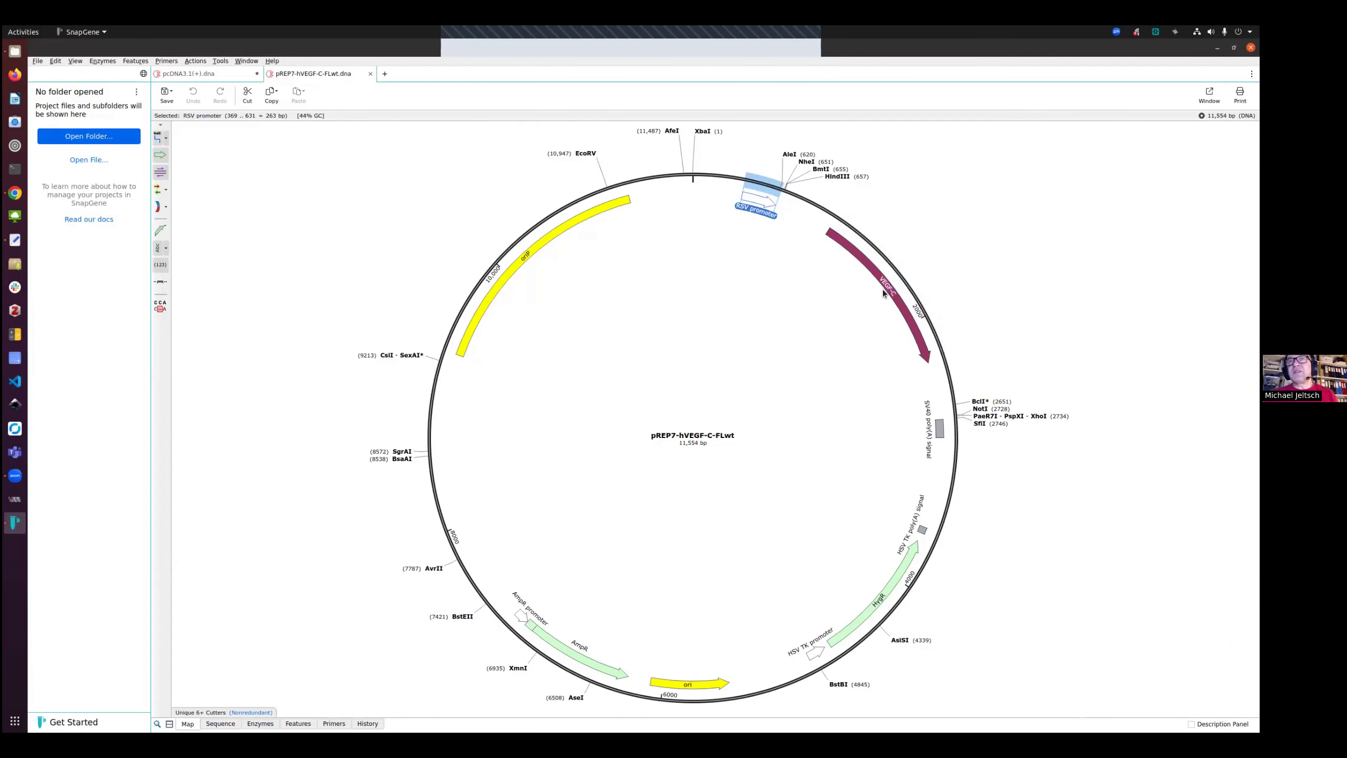
# Compare the VEGF-C feature in pREP7-hVEGF-C-FLwt with the pcDNA3.1(+) map, switching between the two files
pyautogui.click(238, 74)
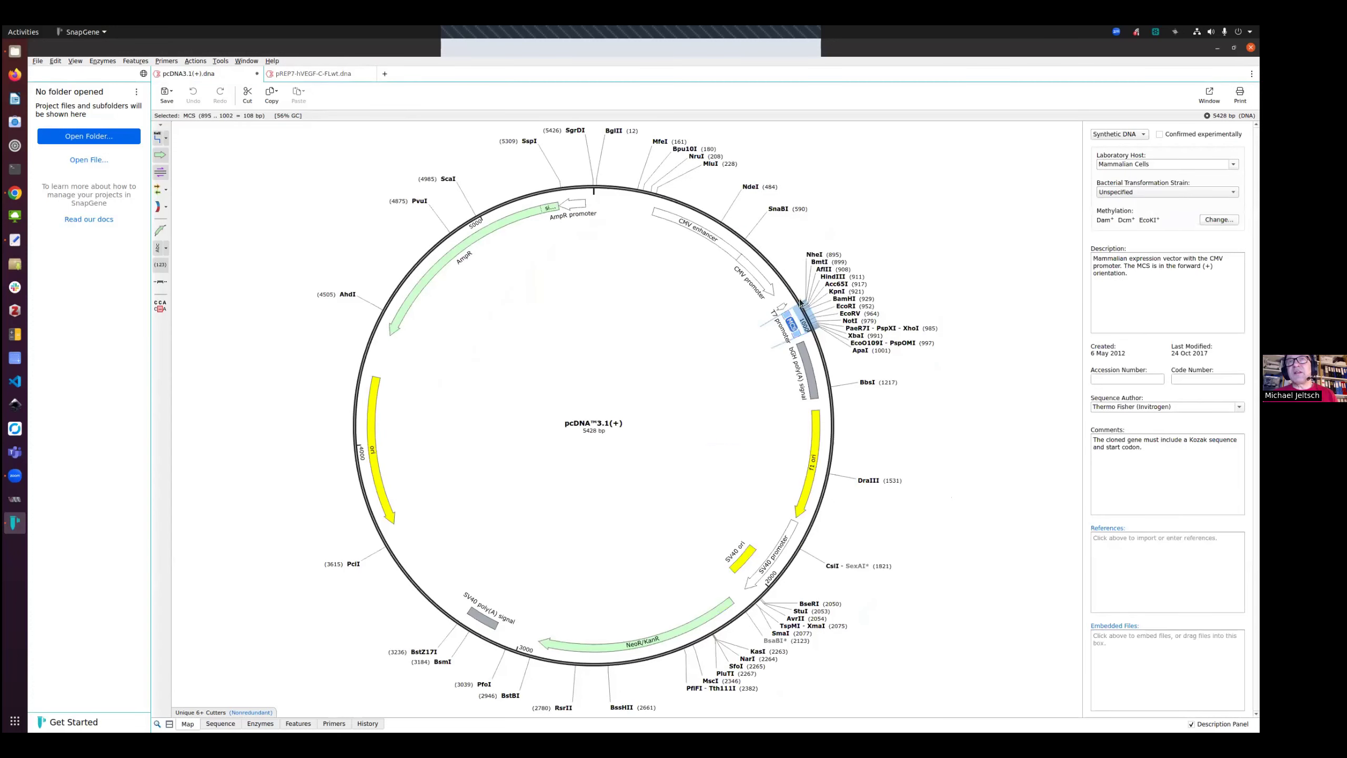
pyautogui.click(324, 75)
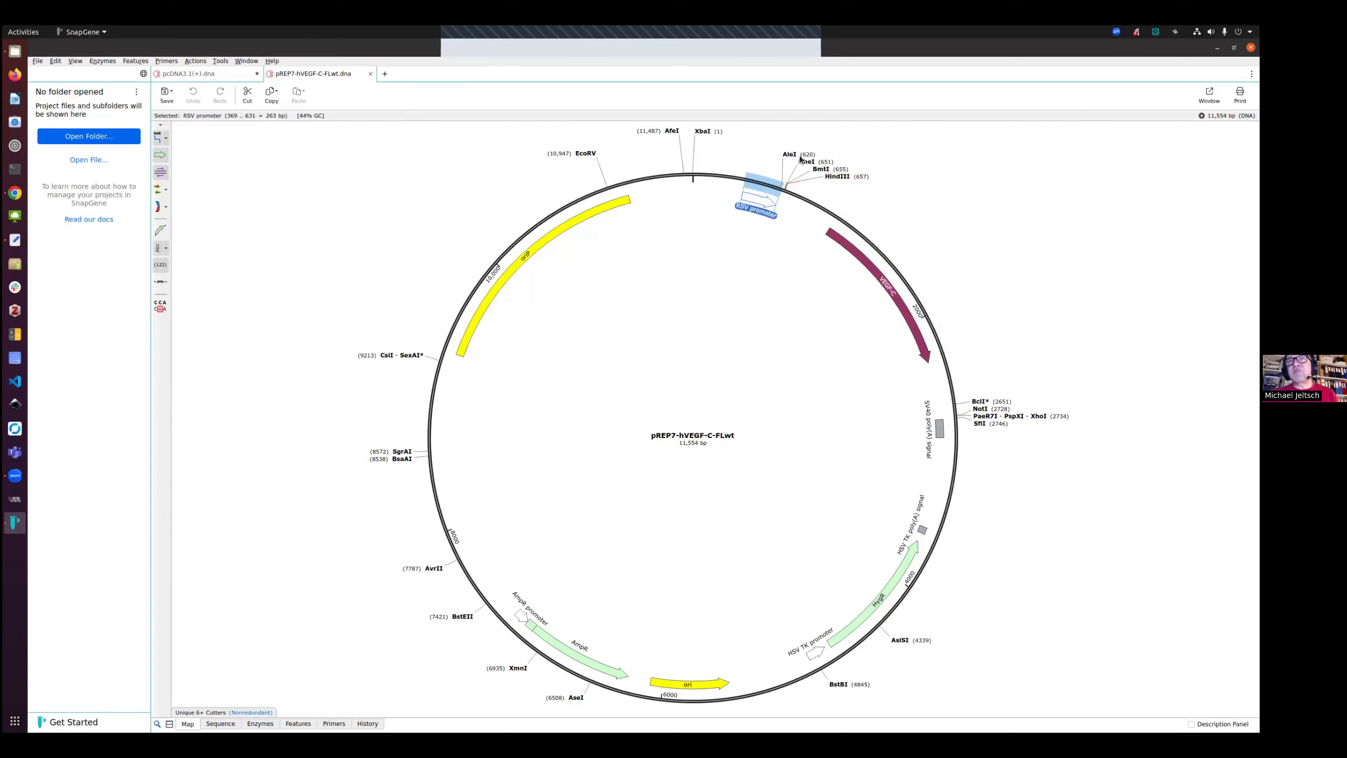
pyautogui.click(864, 252)
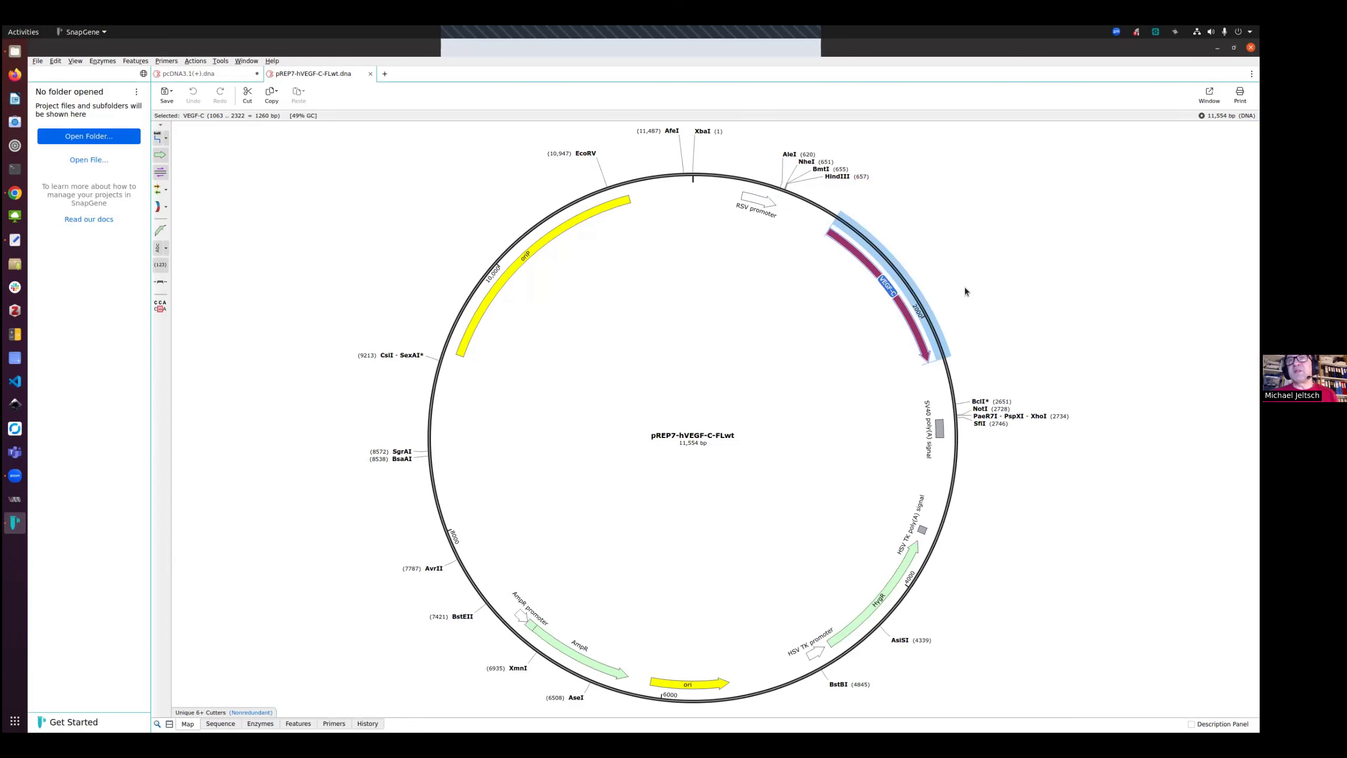
pyautogui.click(221, 73)
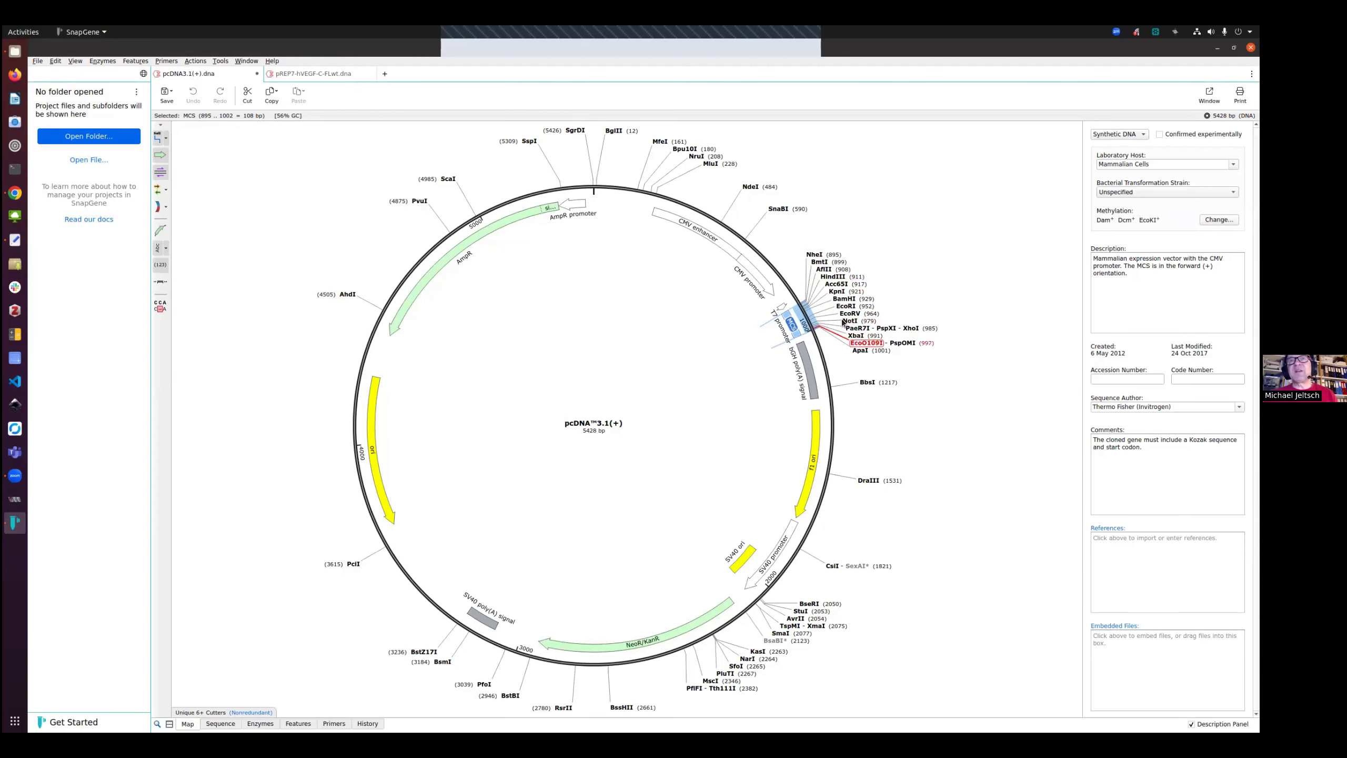
pyautogui.click(315, 73)
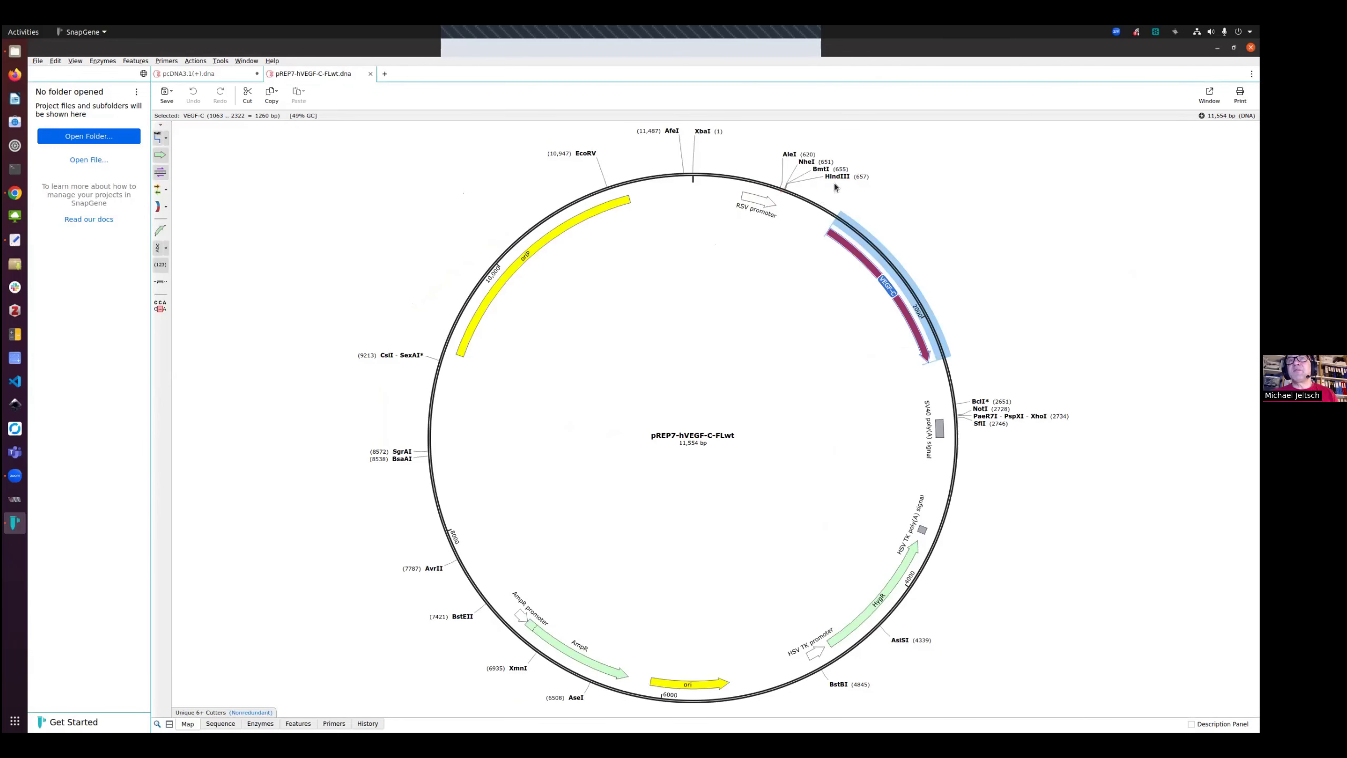
# Inspect the HindIII site and the pREP7 sequence around VEGF-C, then return to the map and clear the selection
pyautogui.moveTo(840, 180)
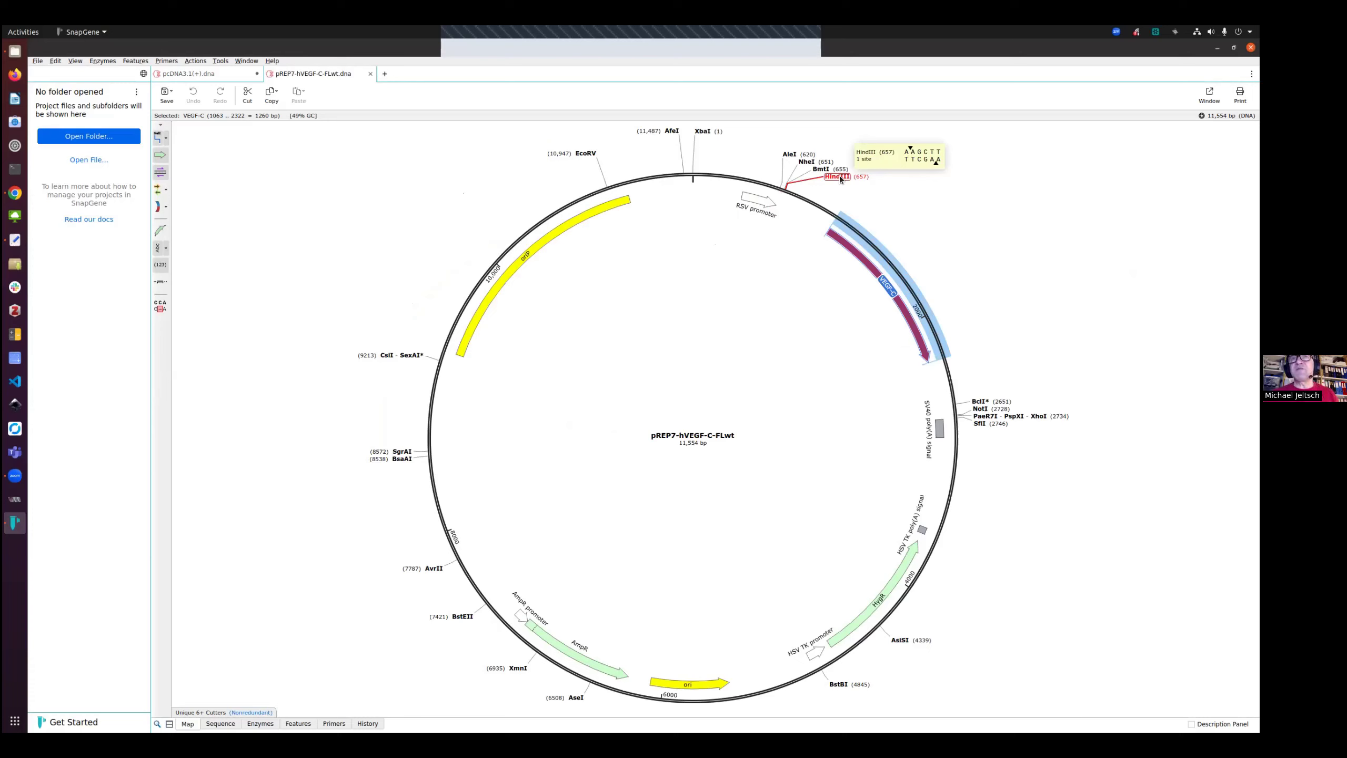
pyautogui.click(225, 76)
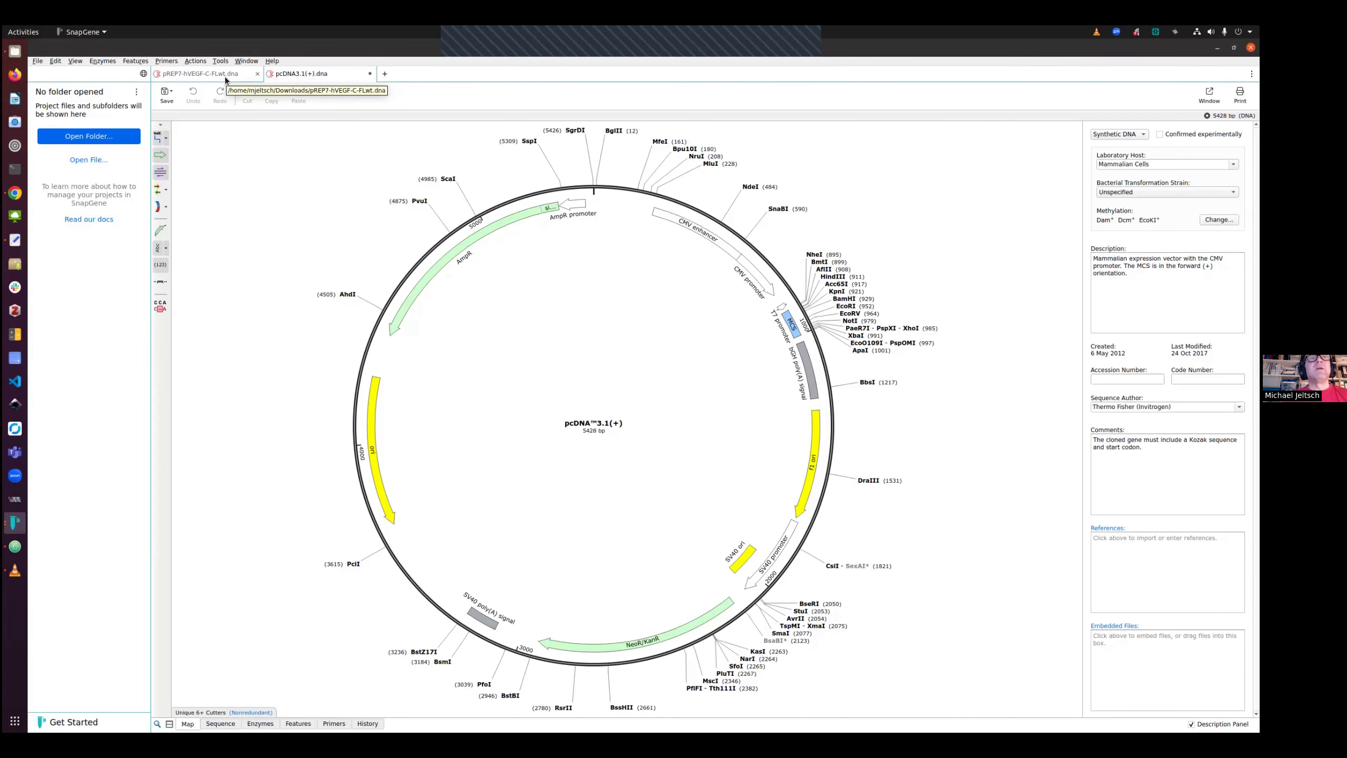
pyautogui.click(225, 77)
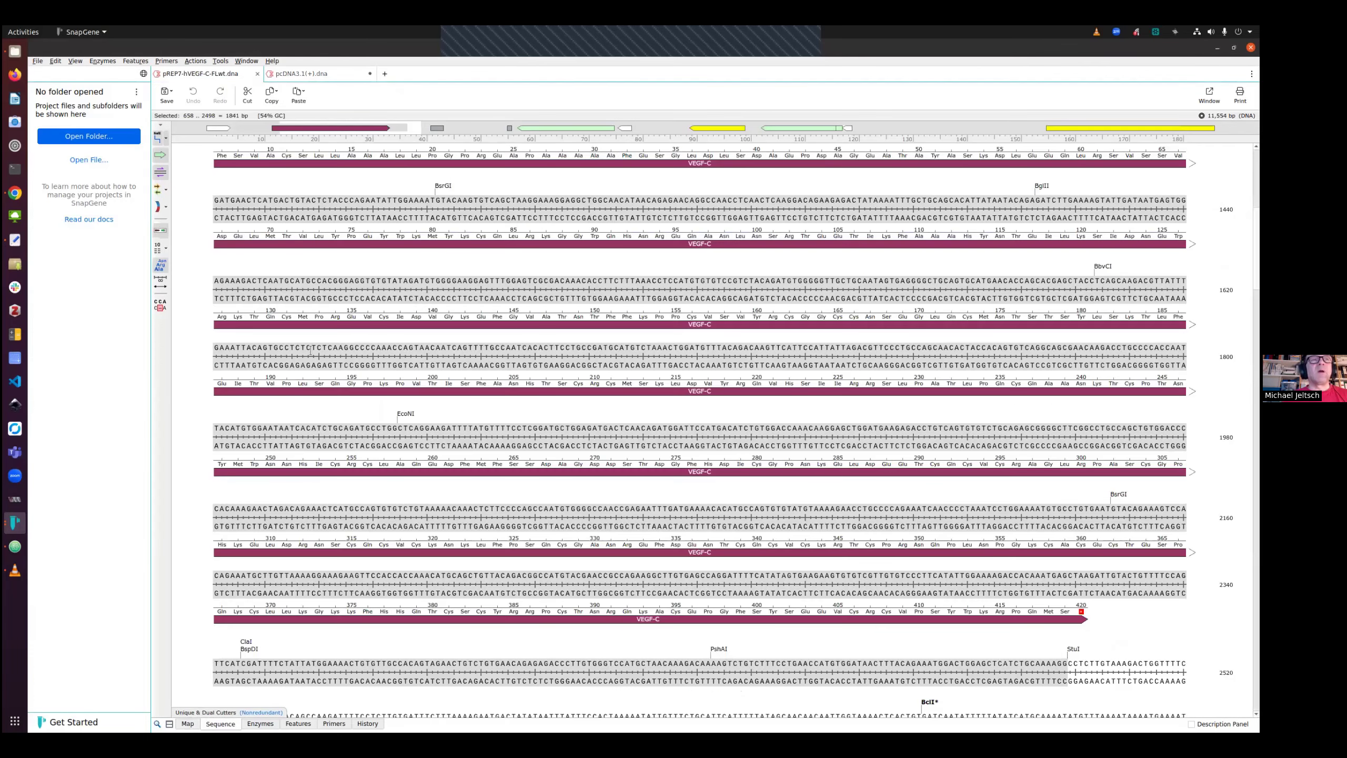
pyautogui.click(189, 723)
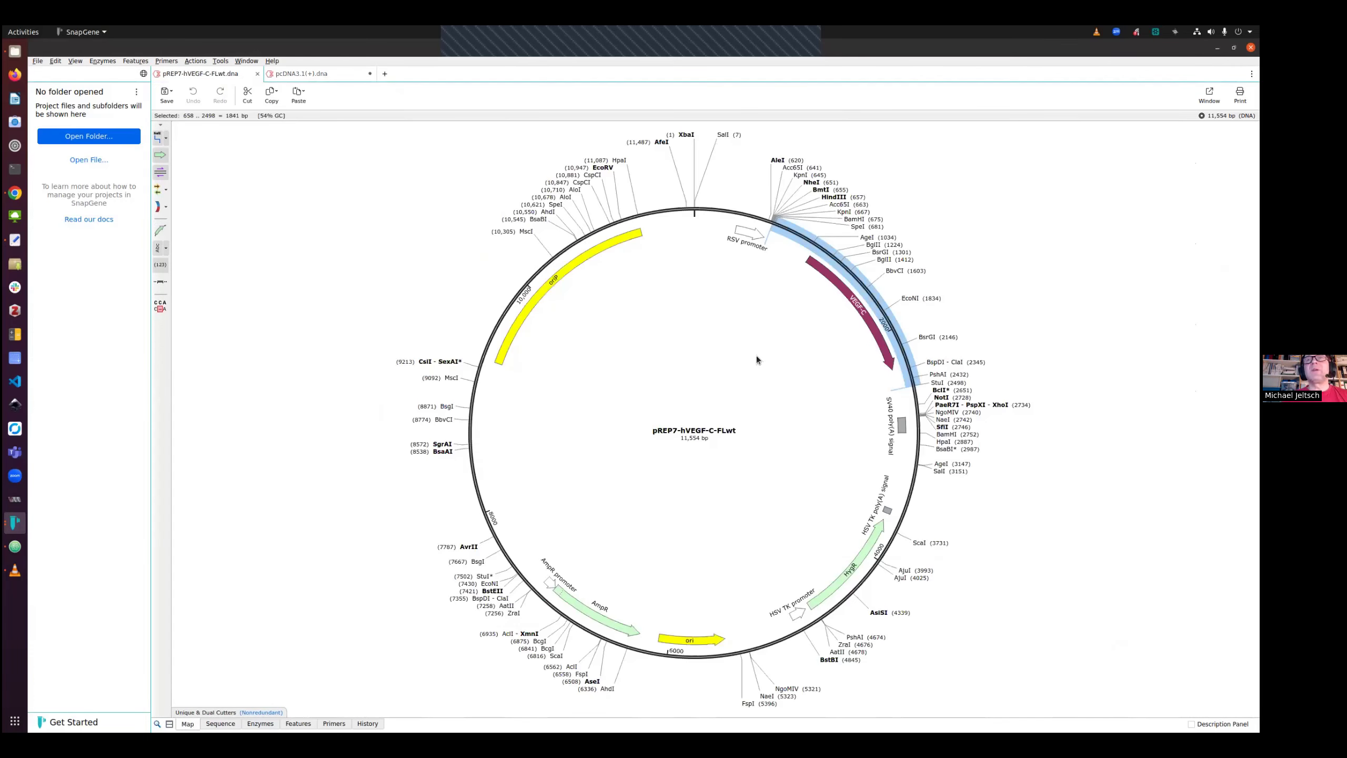
pyautogui.click(899, 274)
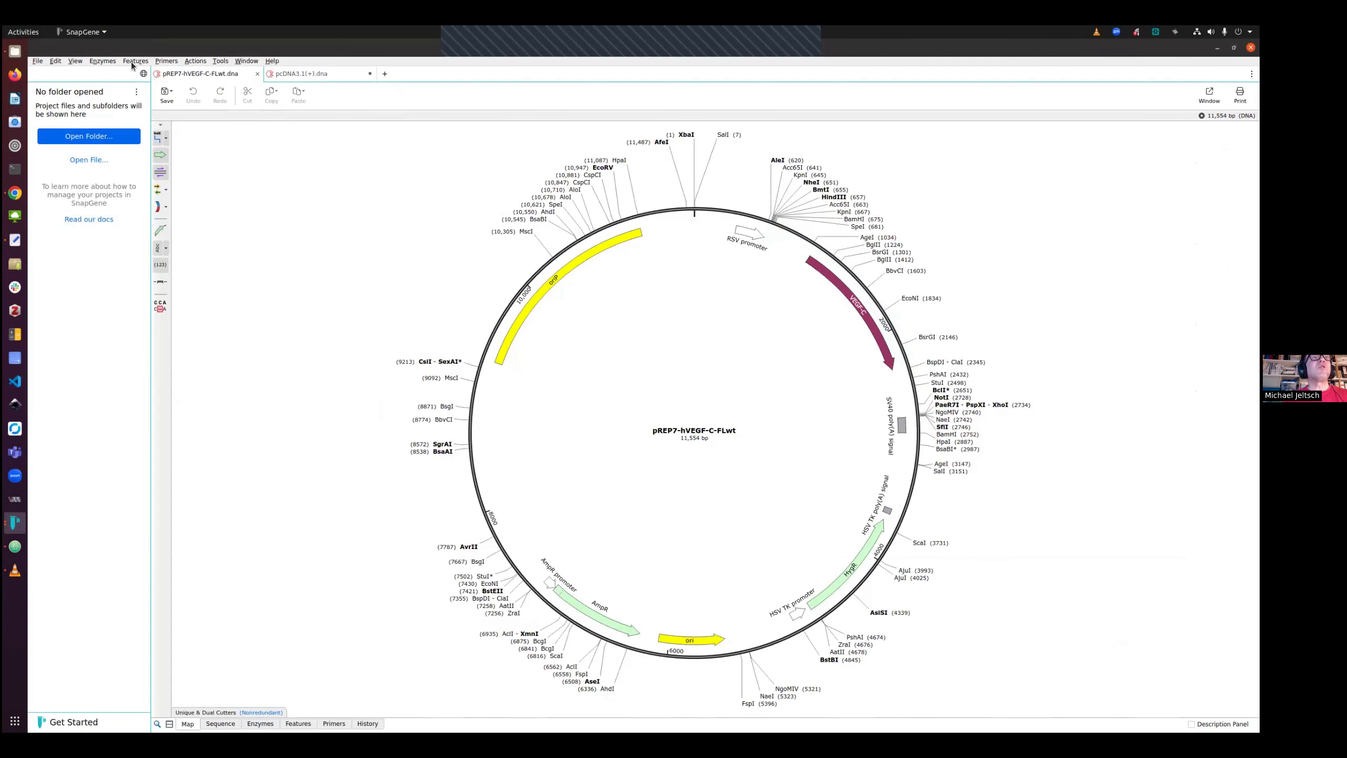
# Show only the Unique Cutters enzyme set on the pREP7 map
pyautogui.click(102, 60)
pyautogui.moveTo(175, 82)
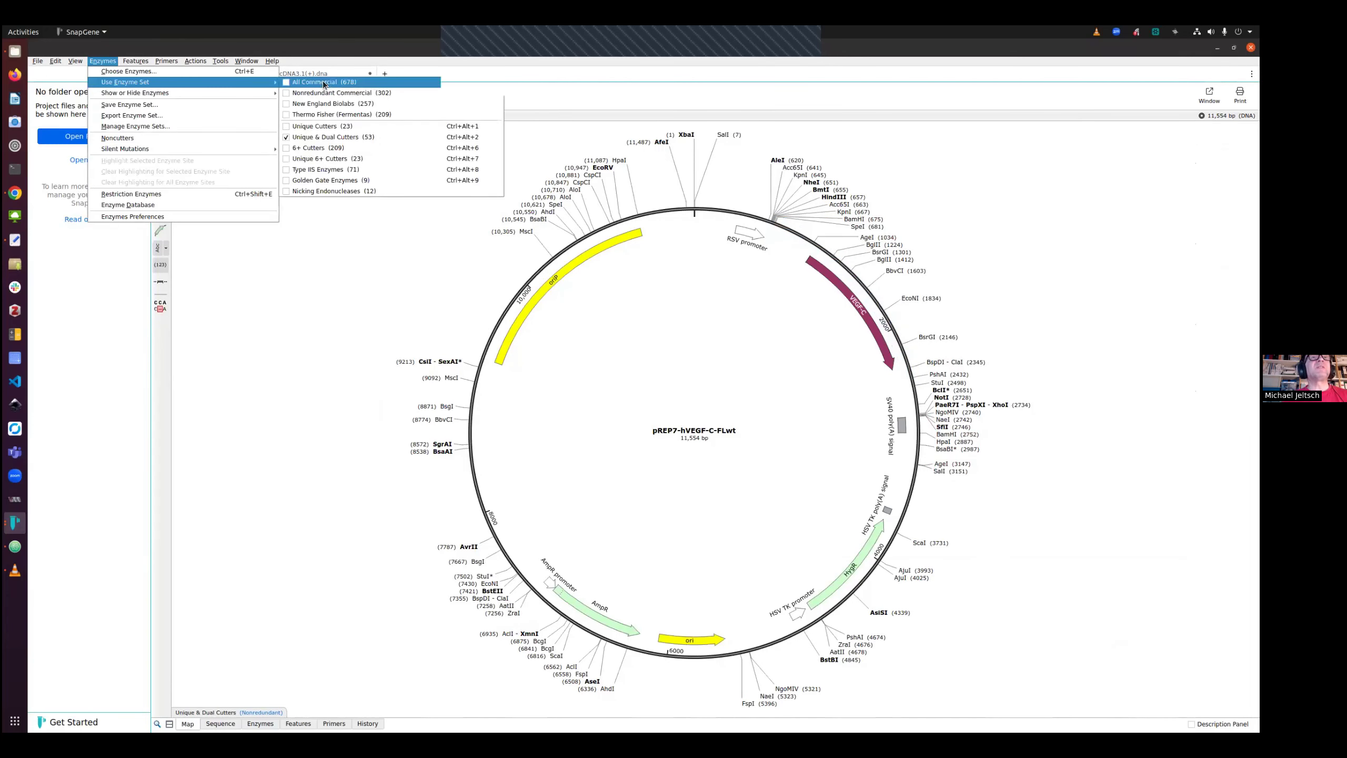
pyautogui.click(318, 126)
# Select the pREP7 region from the HindIII site to the NotI site spanning VEGF-C
pyautogui.click(834, 178)
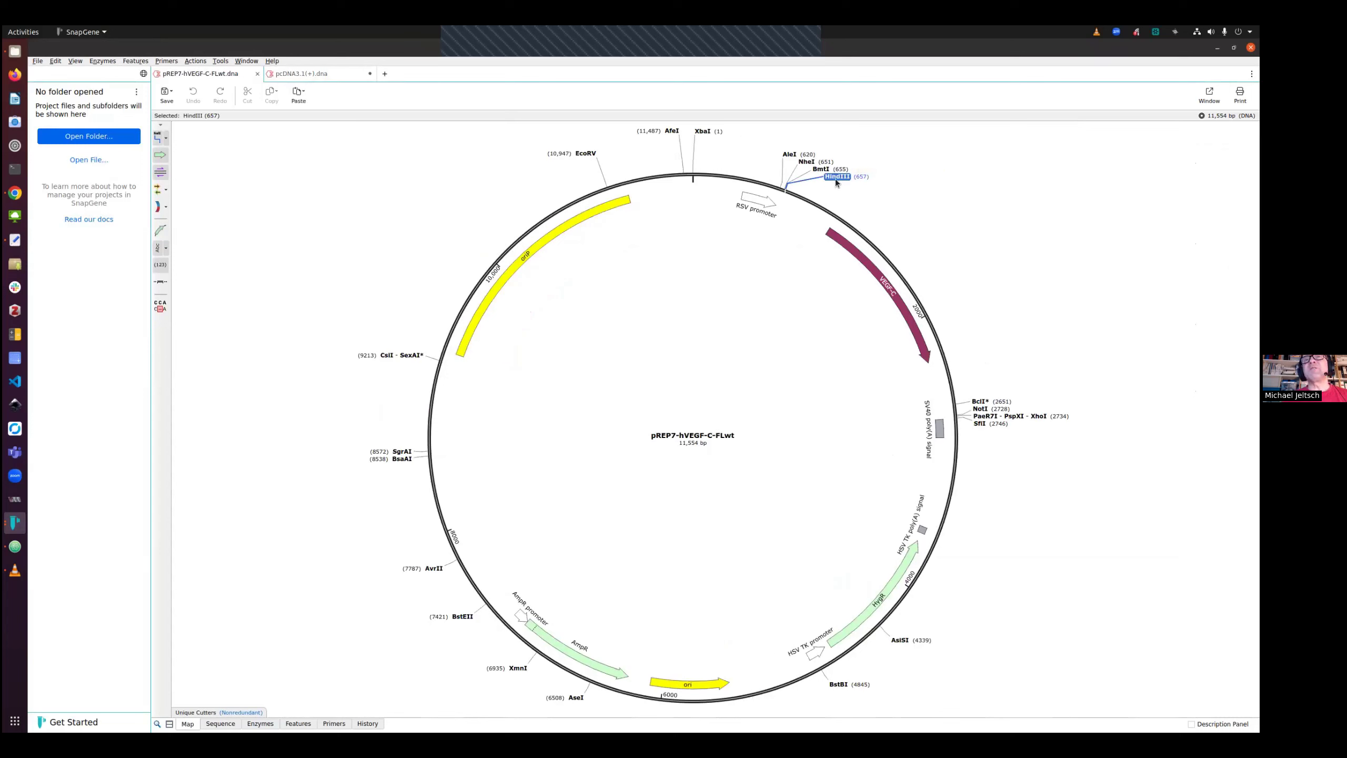
pyautogui.keyDown('shift'); pyautogui.click(979, 409); pyautogui.keyUp('shift')
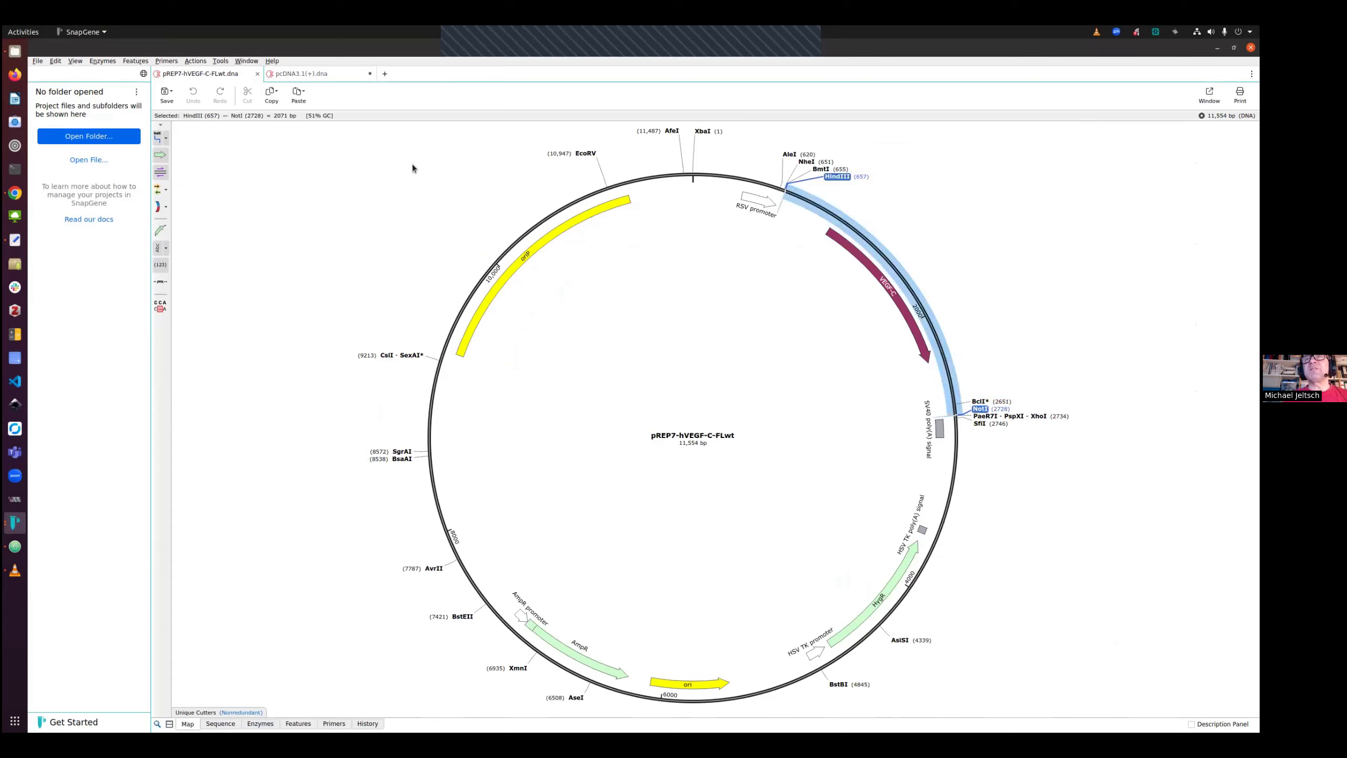
pyautogui.click(840, 178)
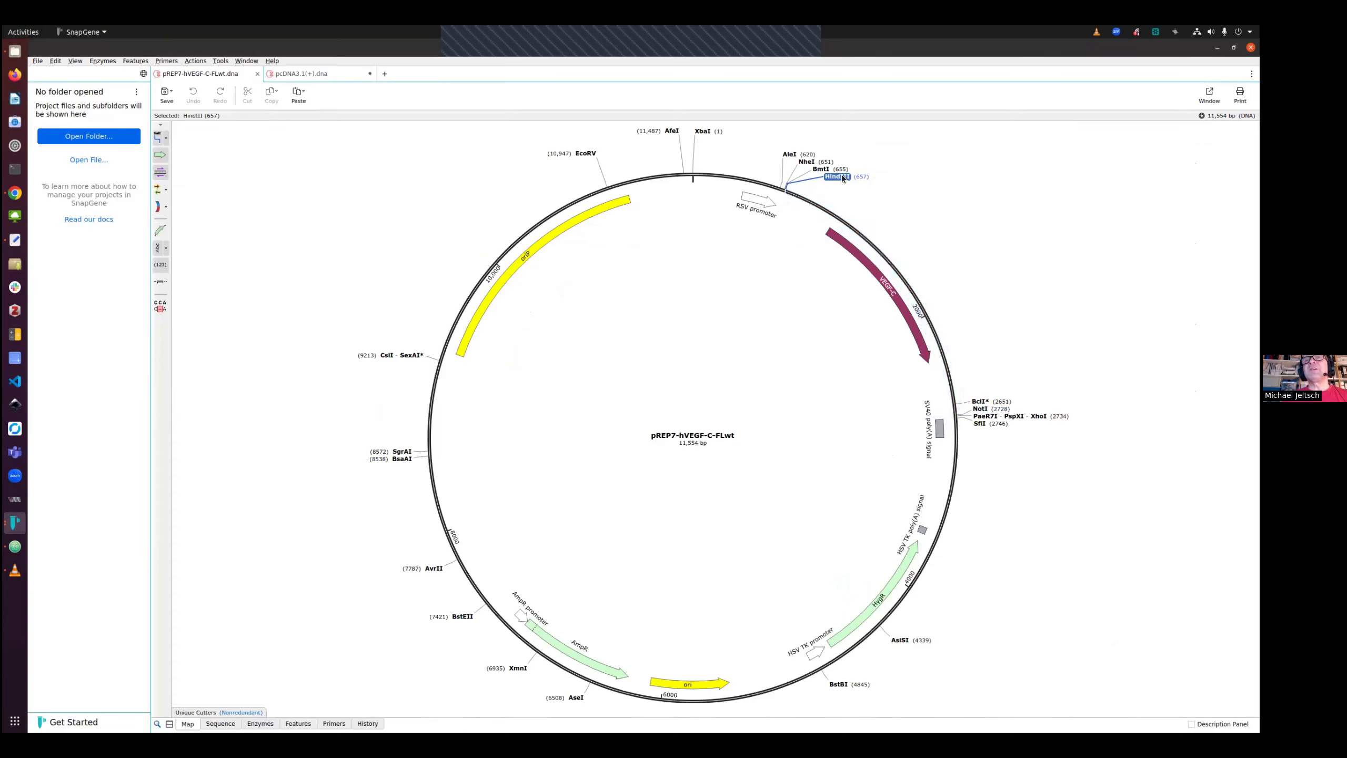
pyautogui.keyDown('shift'); pyautogui.click(982, 409); pyautogui.keyUp('shift')
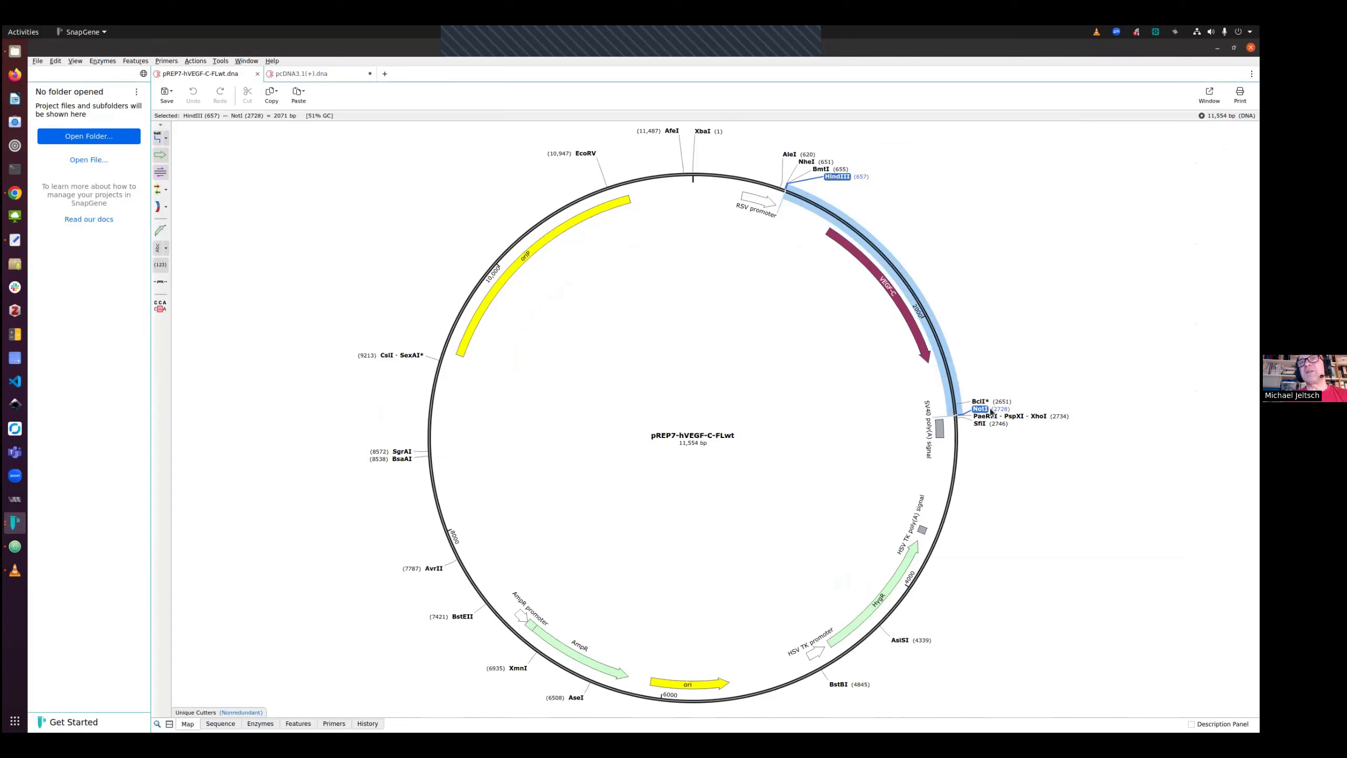
pyautogui.moveTo(991, 415)
# In pcDNA3.1(+), select the MCS from HindIII to NotI and start Restriction and Insertion Cloning with Insert Fragment
pyautogui.click(323, 73)
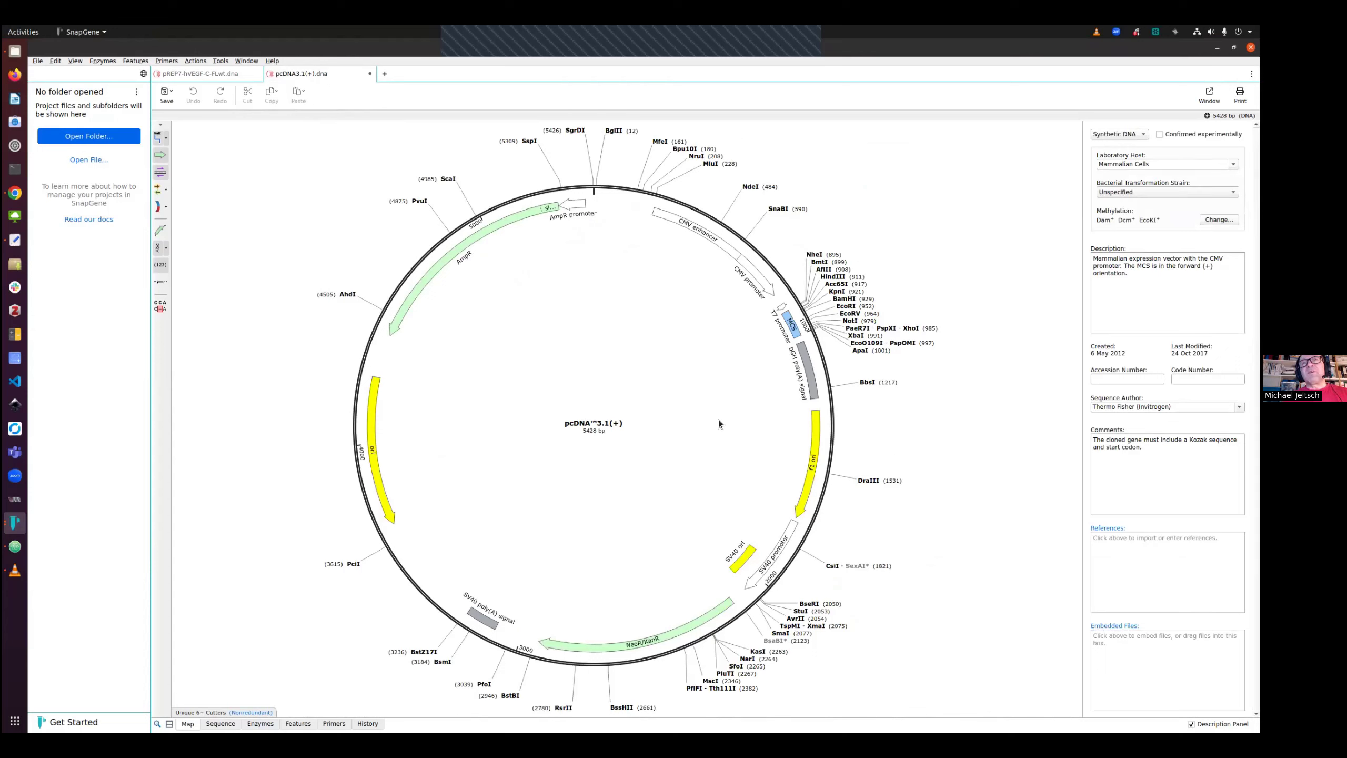
pyautogui.click(830, 277)
pyautogui.keyDown('shift'); pyautogui.click(850, 321); pyautogui.keyUp('shift')
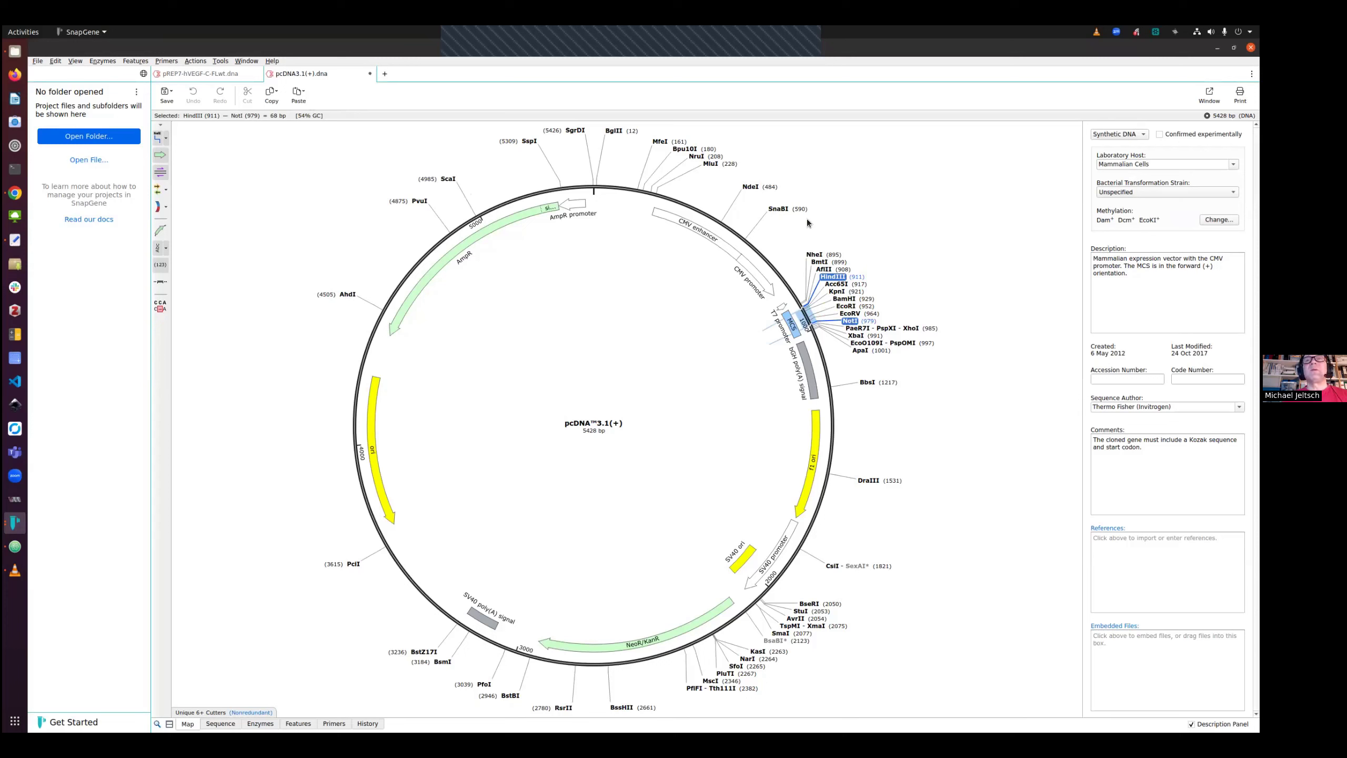
pyautogui.click(832, 276)
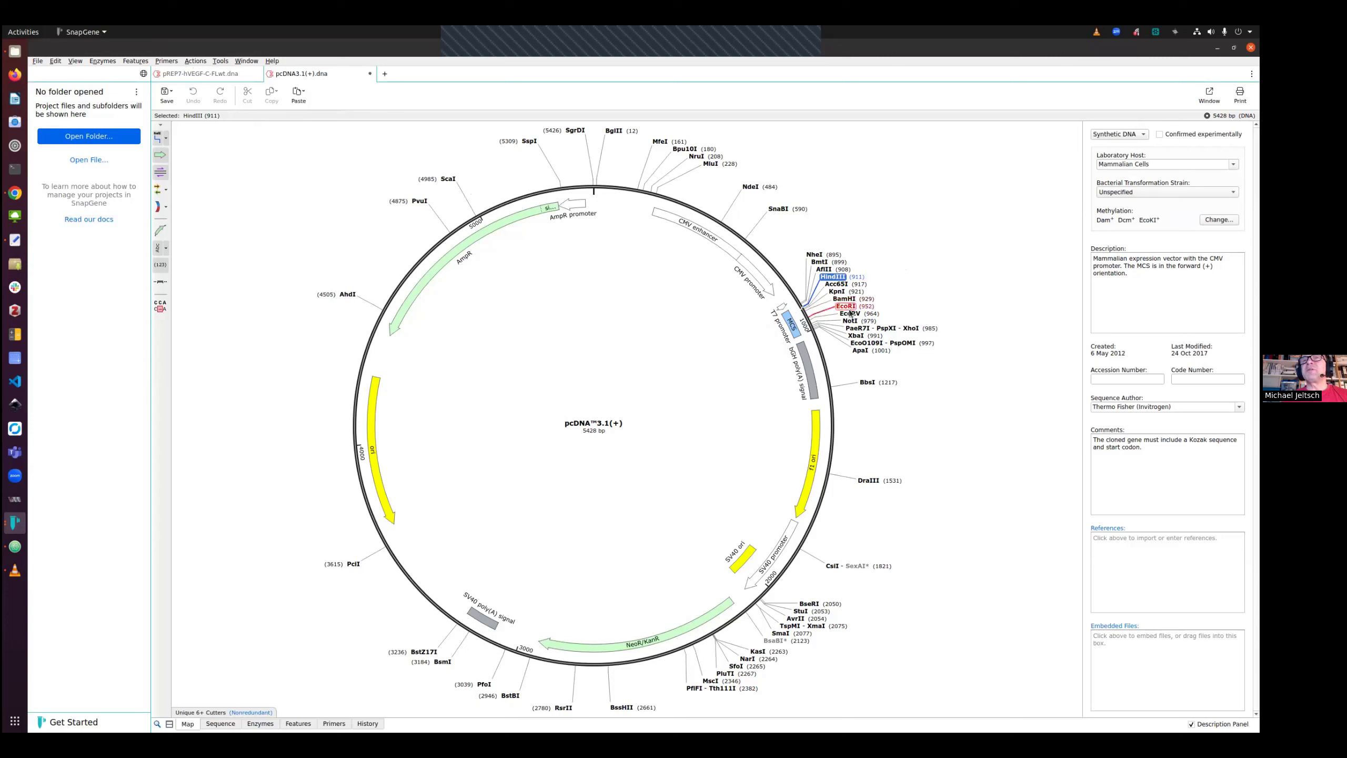
pyautogui.keyDown('shift'); pyautogui.click(850, 322); pyautogui.keyUp('shift')
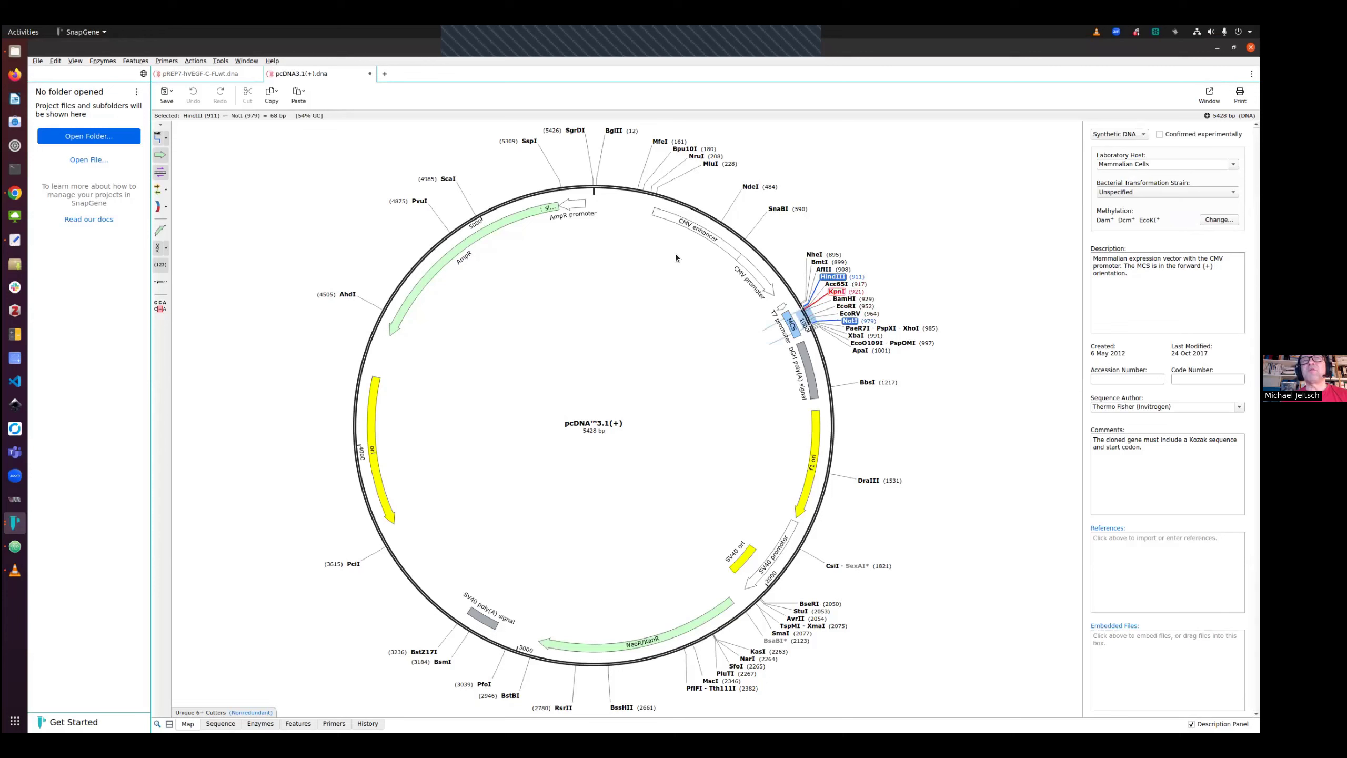
pyautogui.click(193, 62)
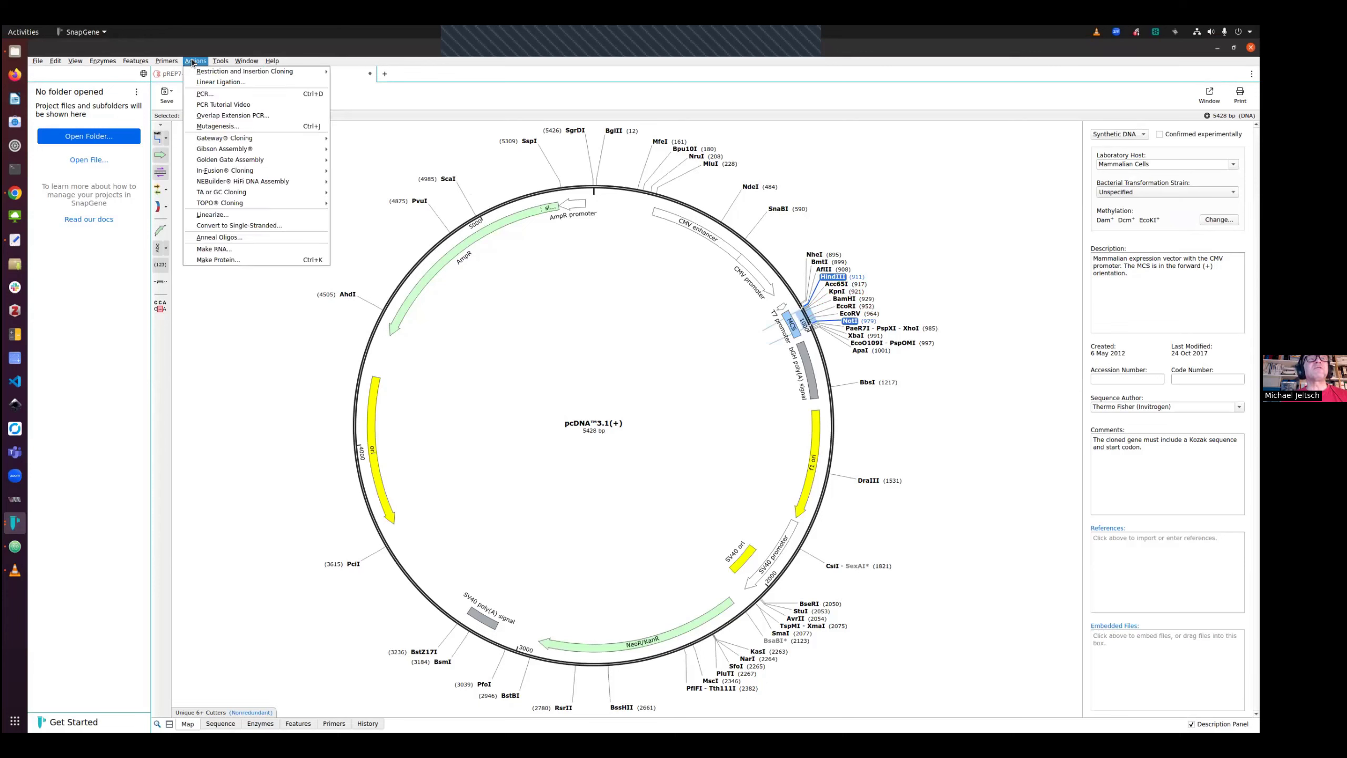
pyautogui.moveTo(194, 73)
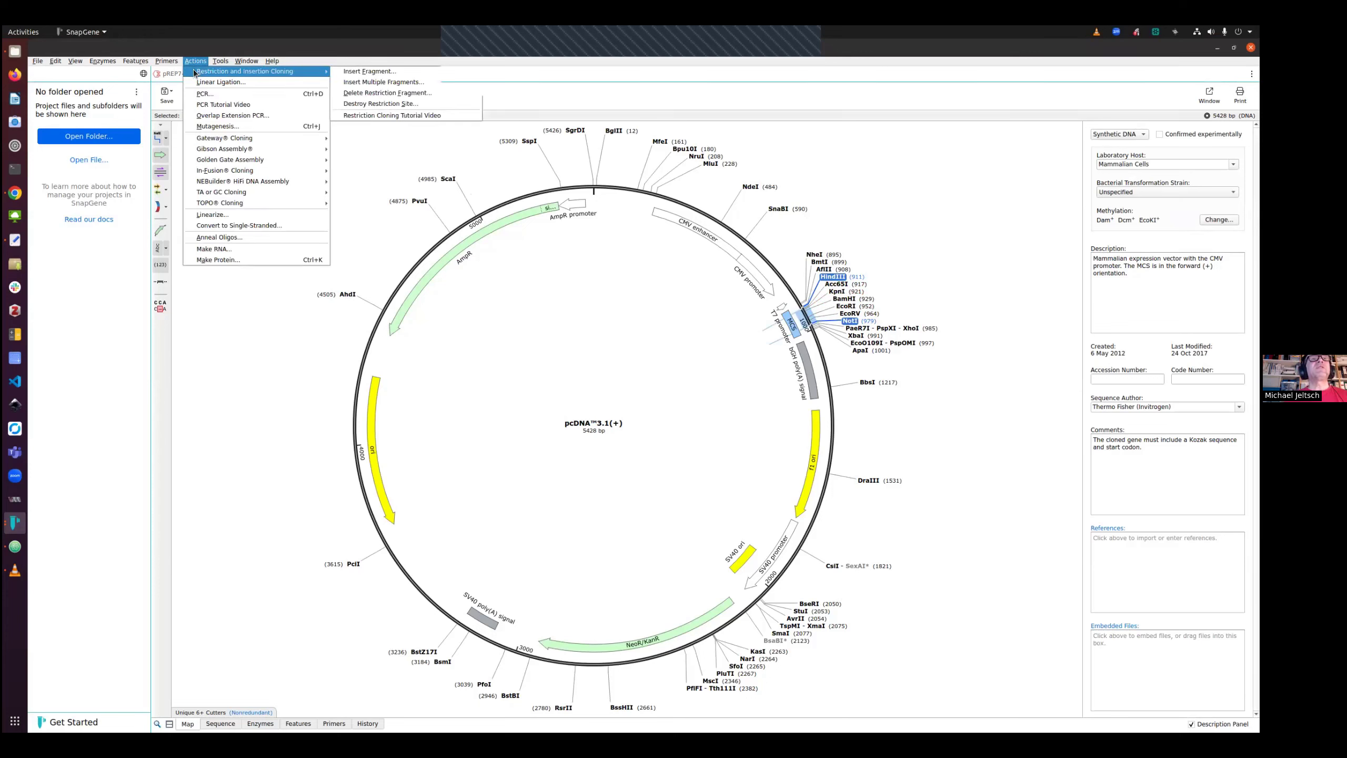
pyautogui.click(387, 72)
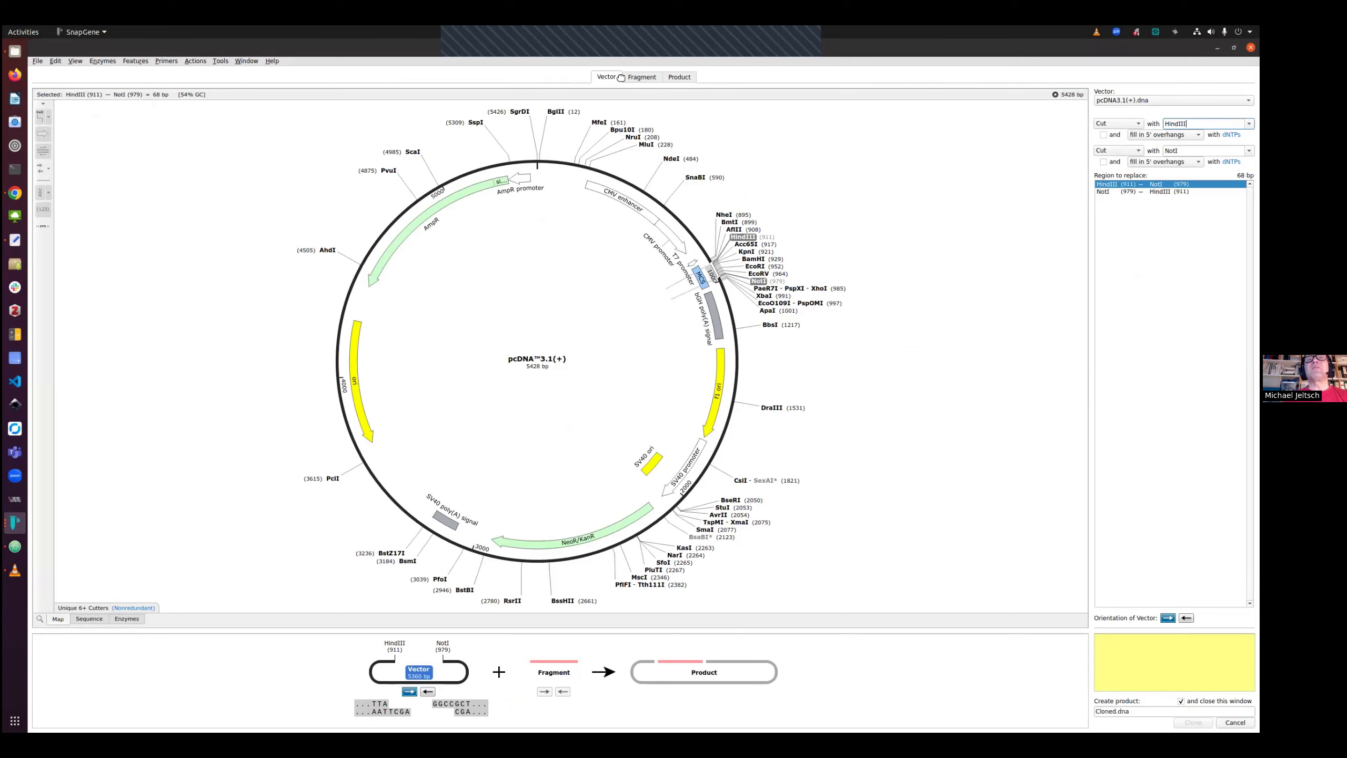
# Choose pREP7-hVEGF-C-FLwt as fragment source, cut it with HindIII and NotI, and clone the product
pyautogui.click(649, 80)
pyautogui.click(1115, 101)
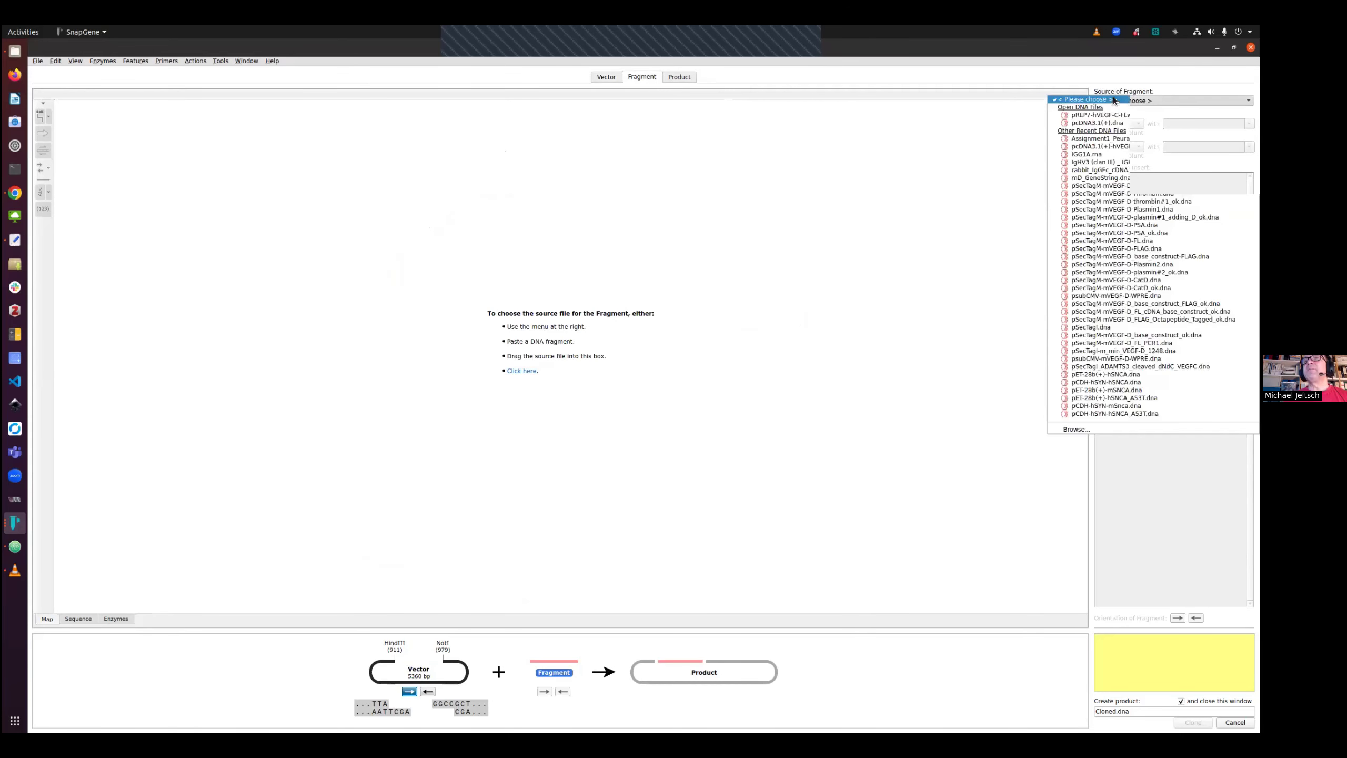
pyautogui.click(1082, 116)
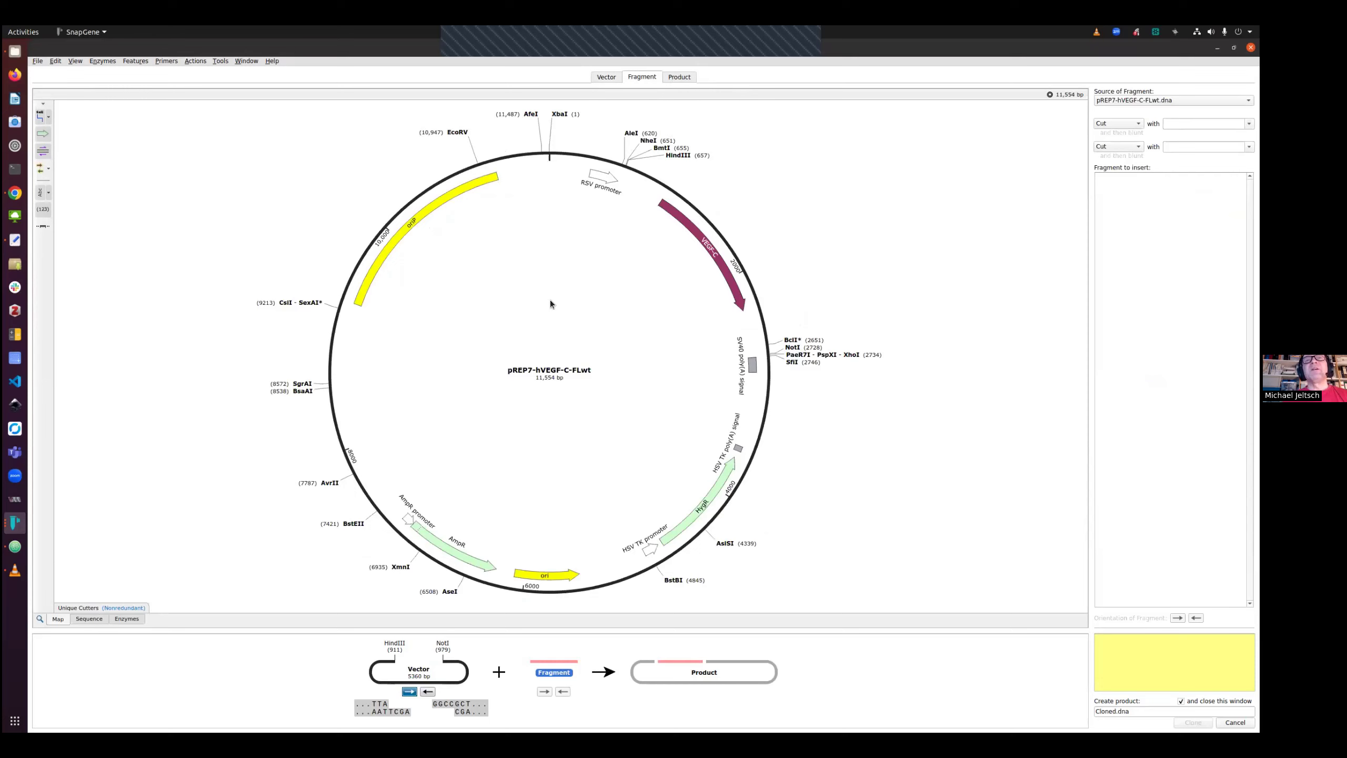
pyautogui.click(676, 155)
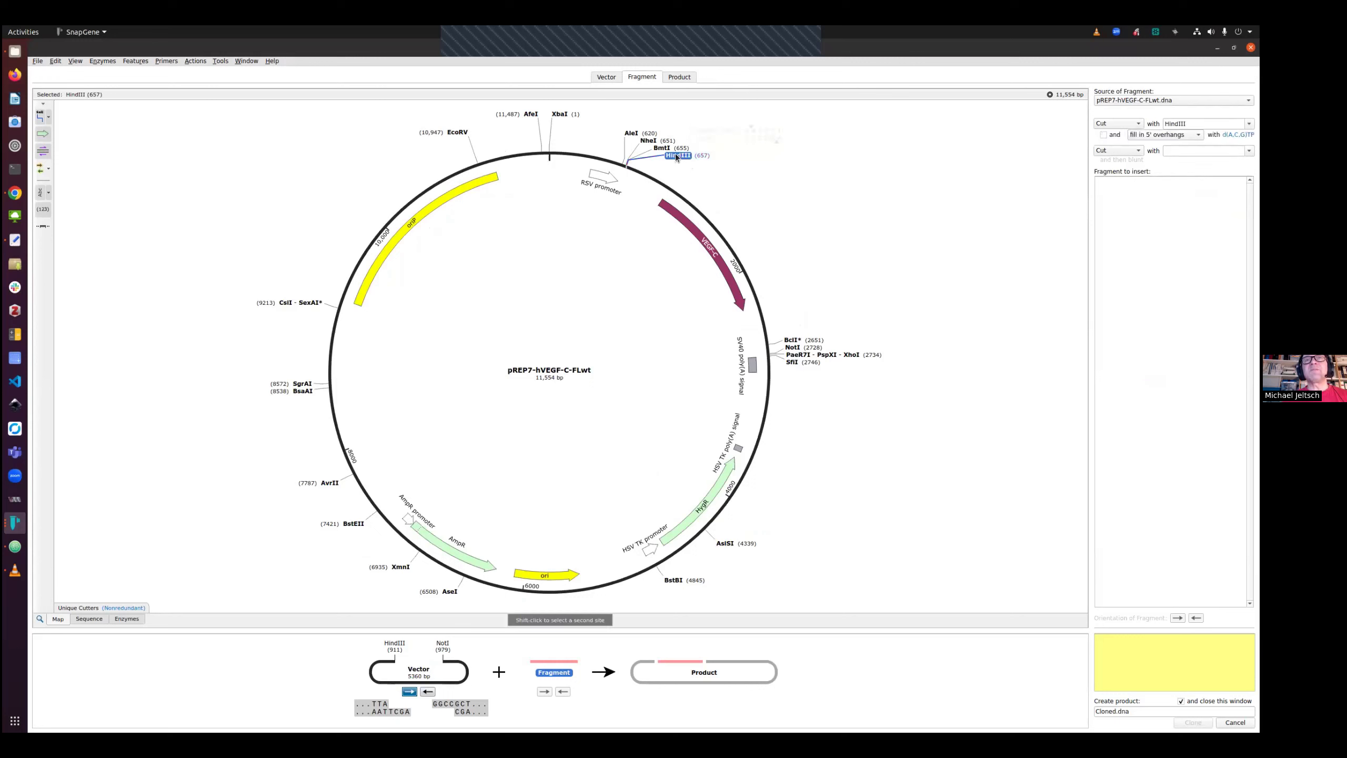
pyautogui.keyDown('shift'); pyautogui.click(793, 348); pyautogui.keyUp('shift')
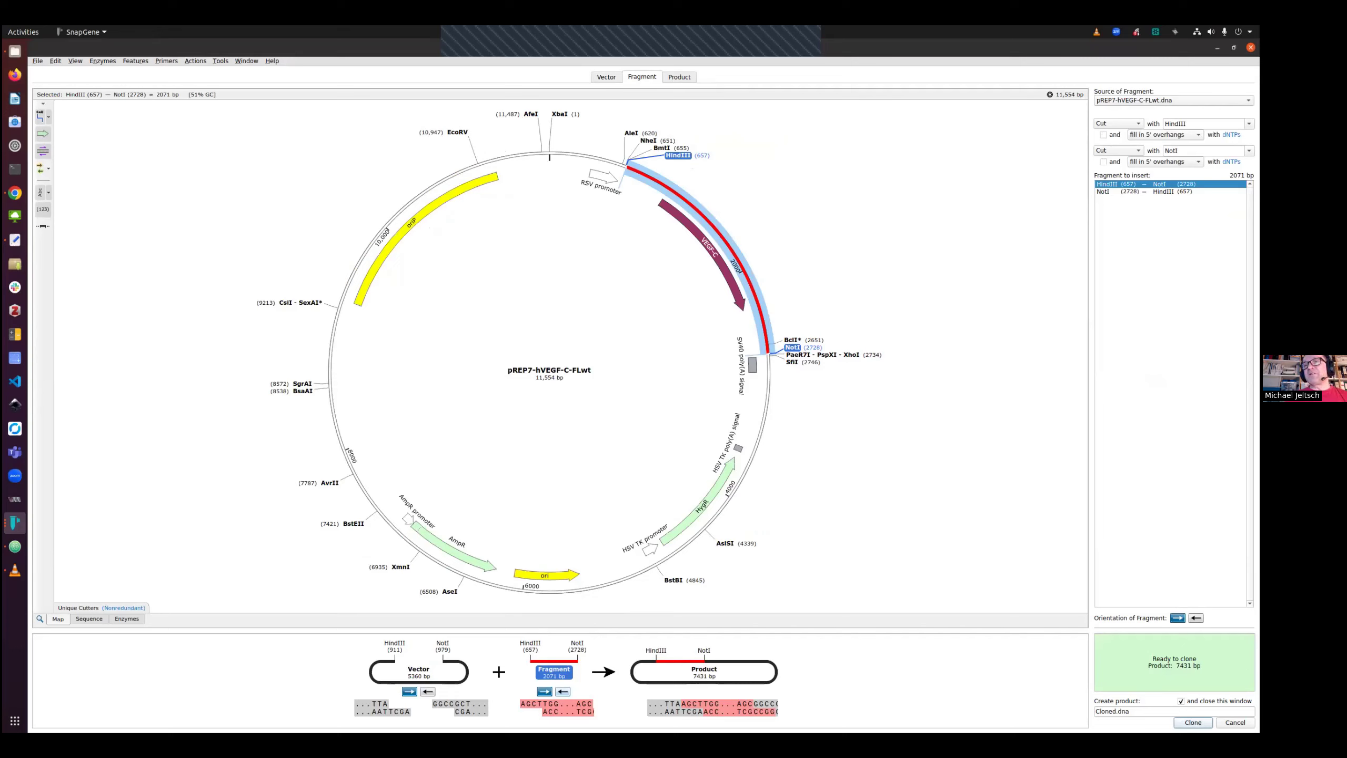
pyautogui.click(1193, 722)
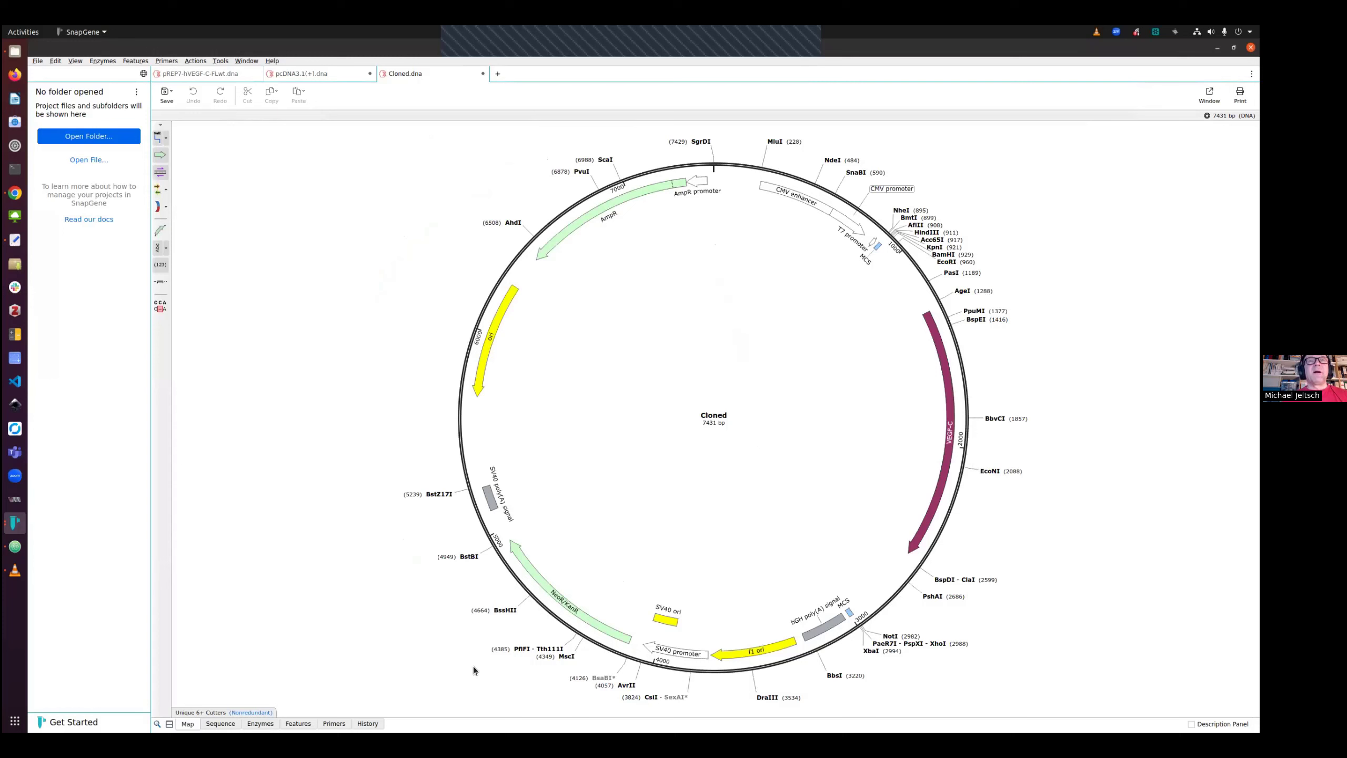
# Save the cloned construct as pcDNA3.1(+)-hVEGF-C-FLwt.dna in Downloads, replacing the existing file
pyautogui.click(167, 96)
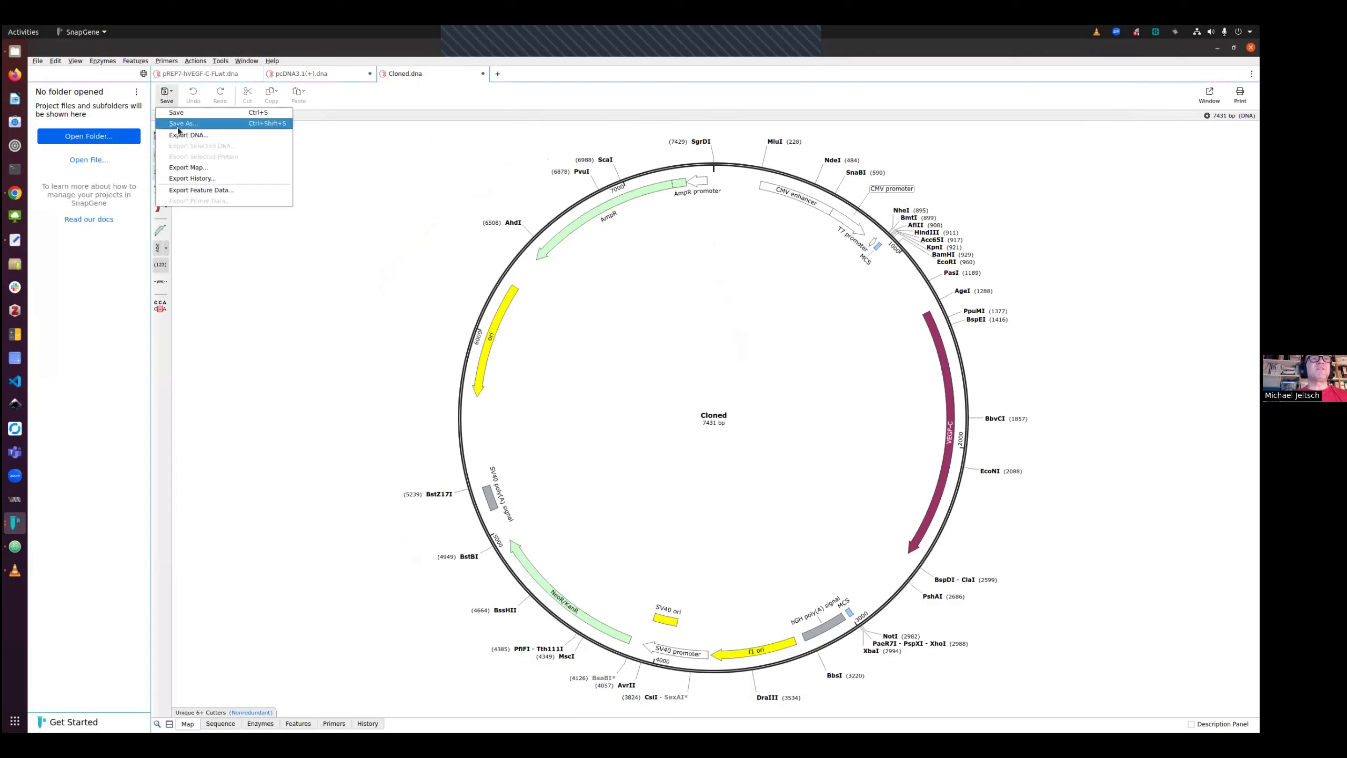
pyautogui.click(178, 115)
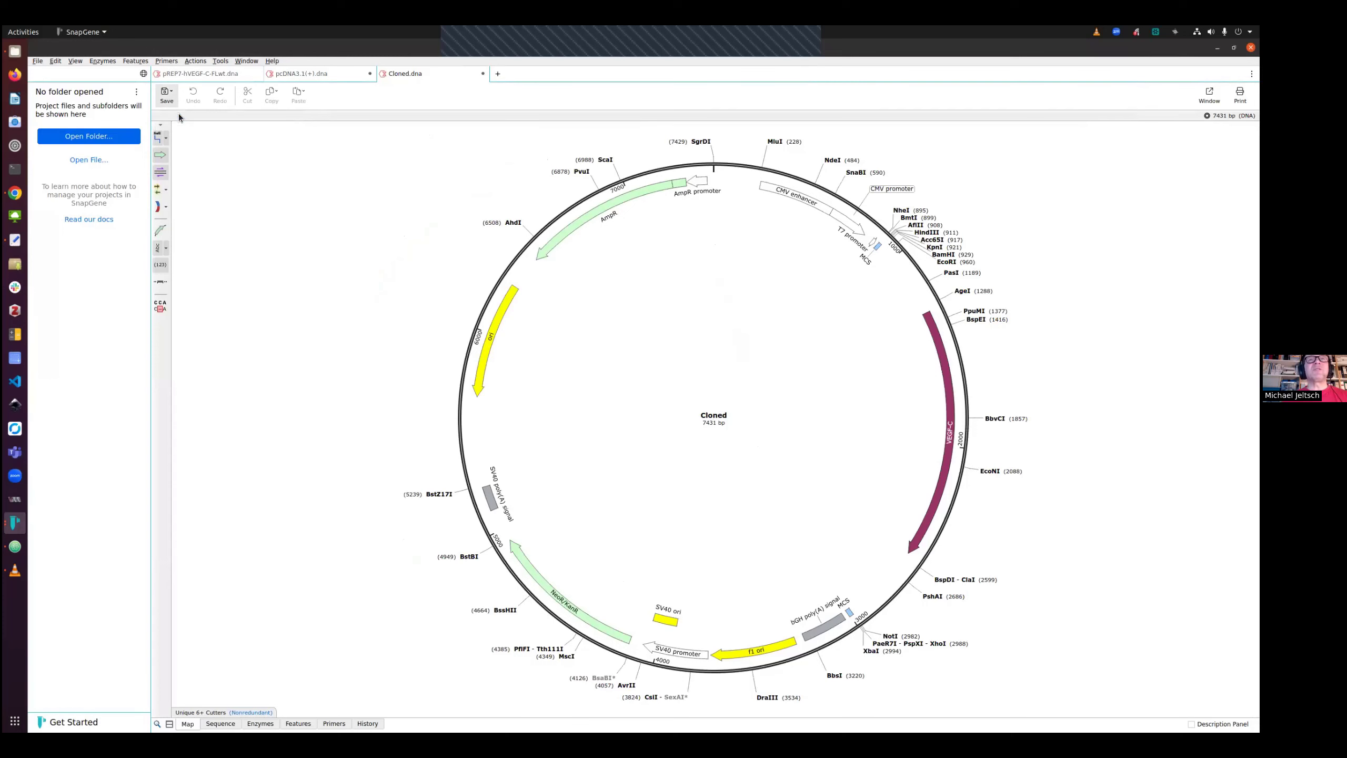
pyautogui.click(566, 298)
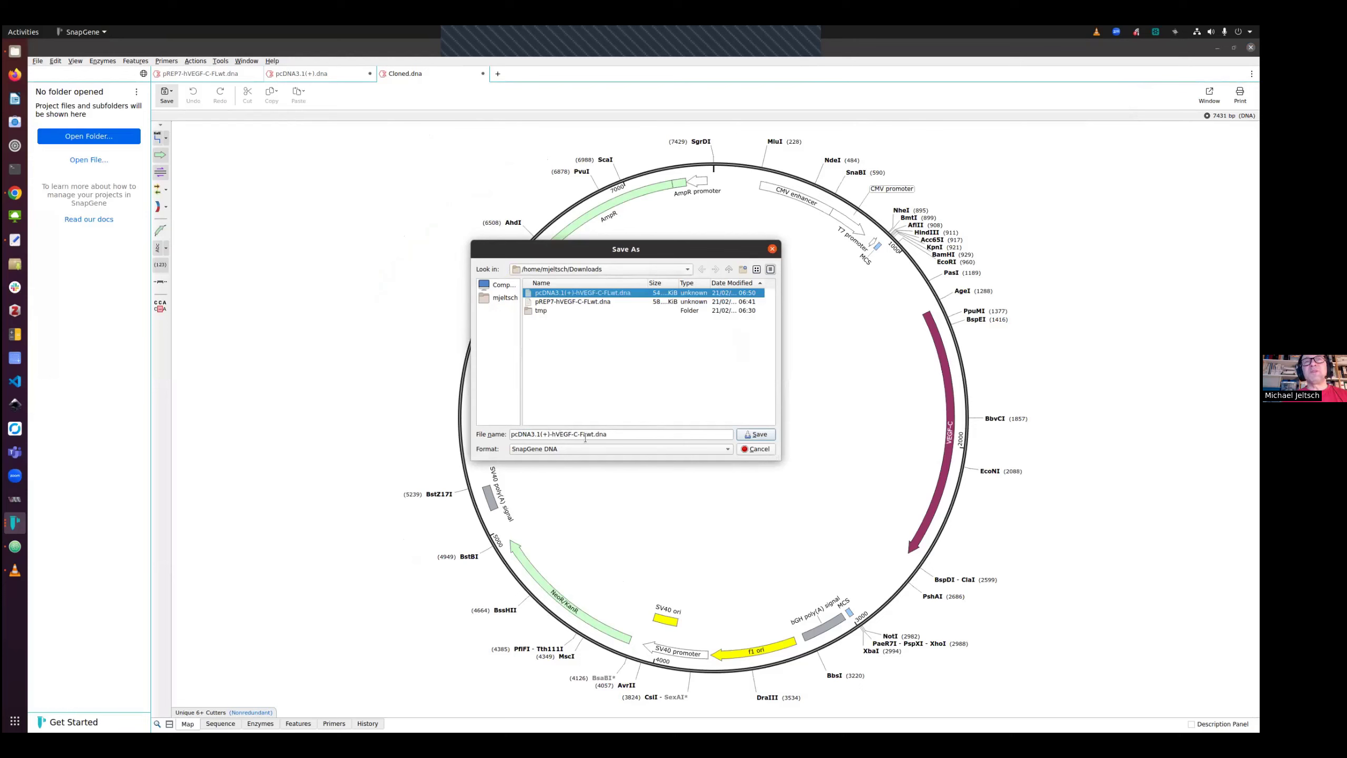
pyautogui.click(760, 435)
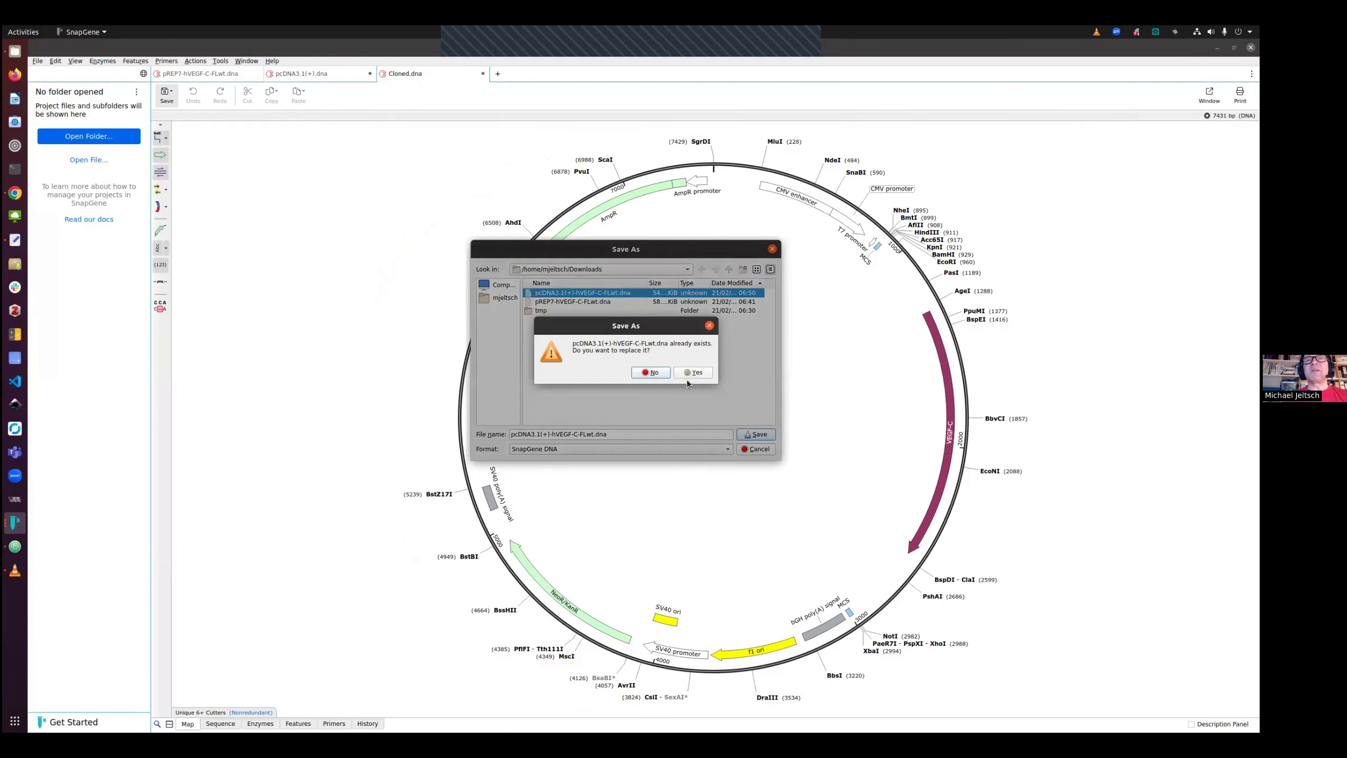
pyautogui.click(686, 374)
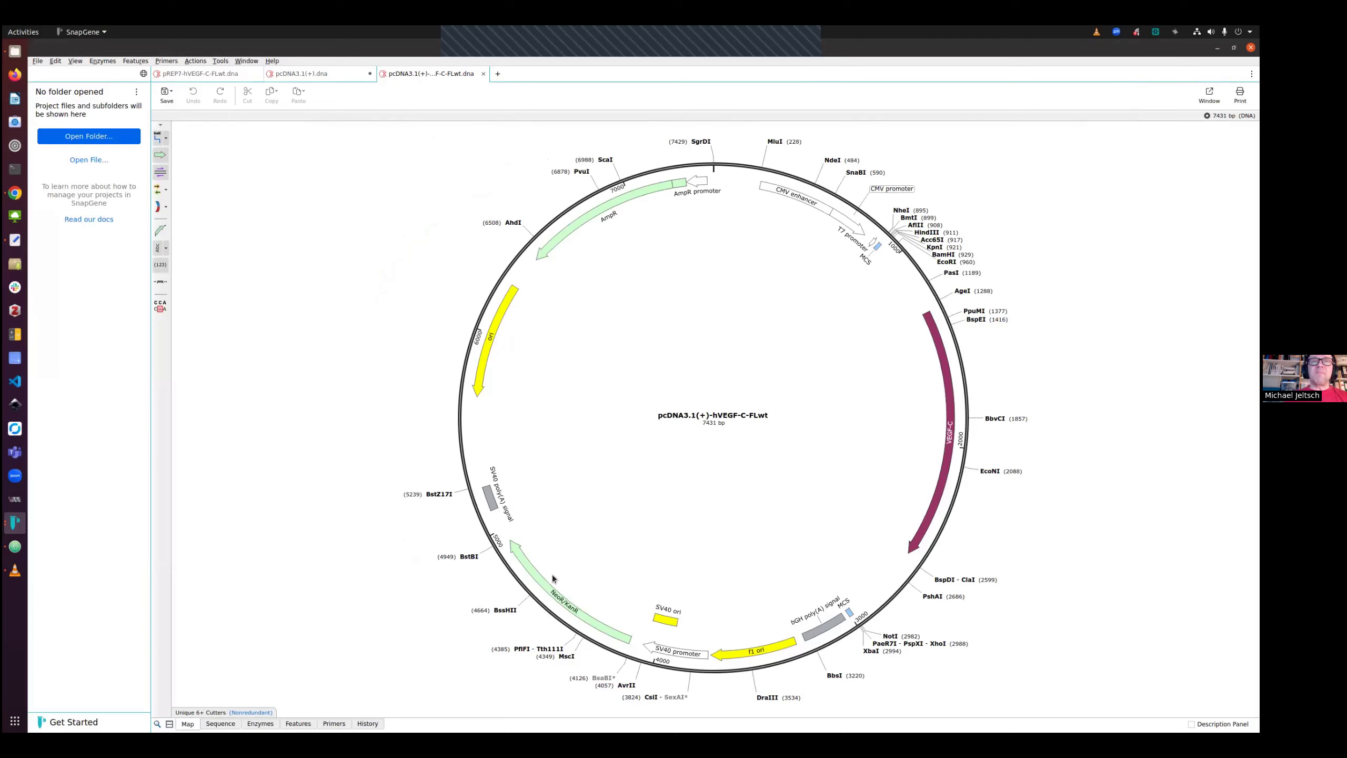
# Review the new construct's sequence and its cloning history
pyautogui.click(221, 724)
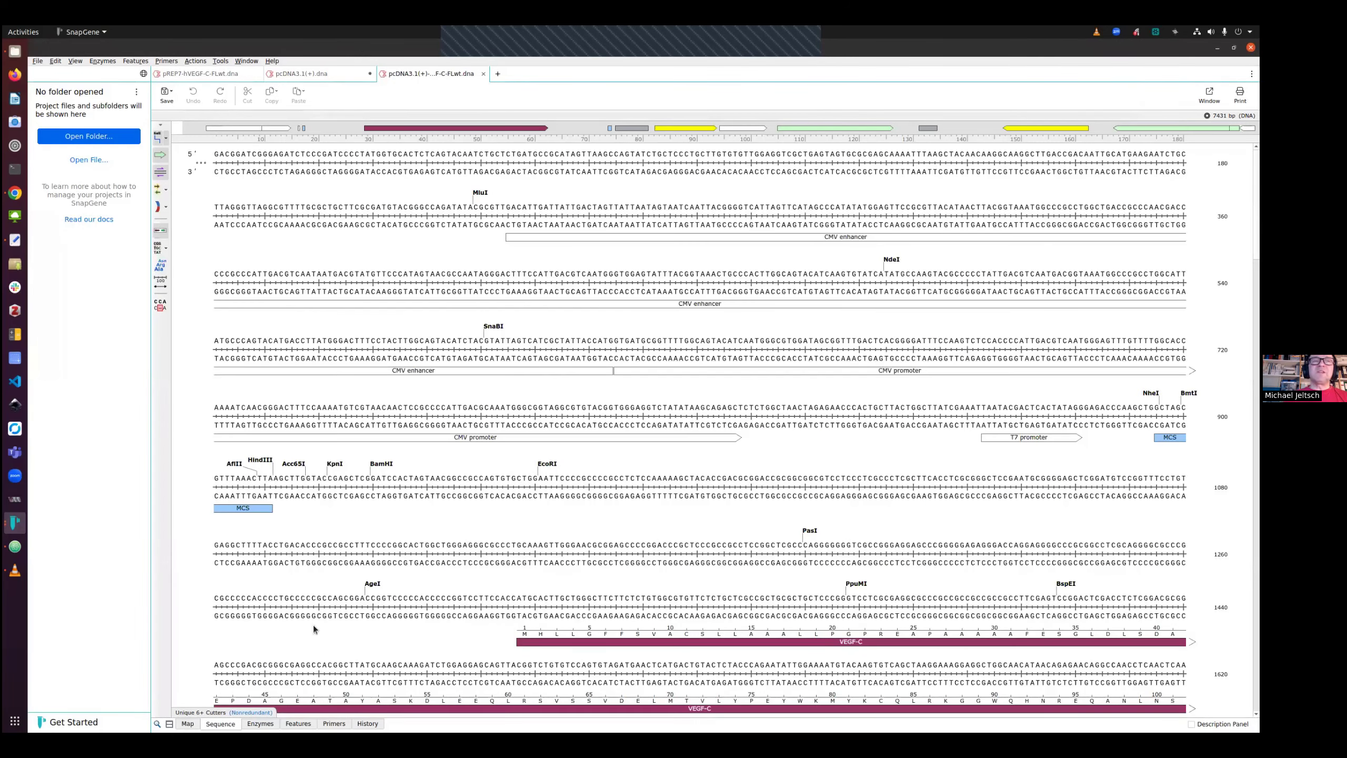
pyautogui.click(365, 724)
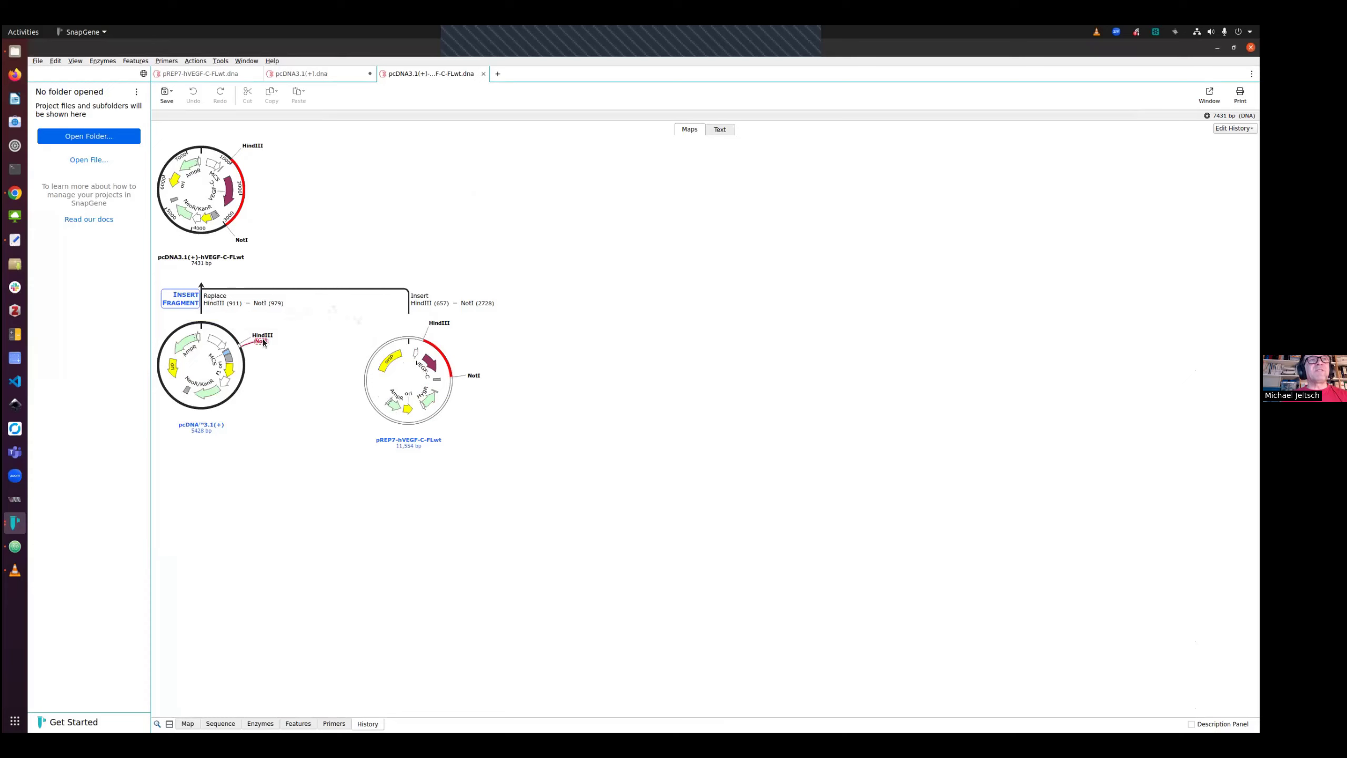
pyautogui.moveTo(264, 344)
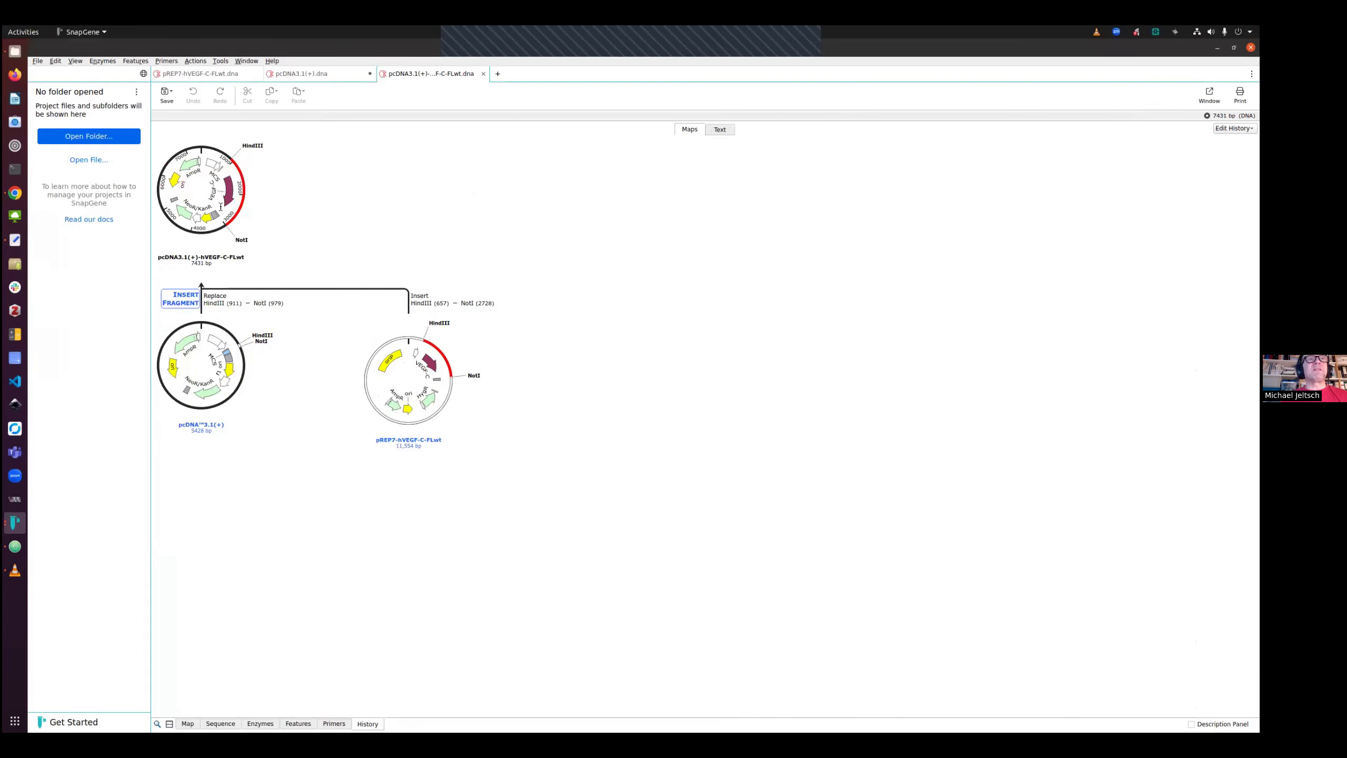
# Close the pREP7-hVEGF-C-FLwt and pcDNA3.1(+) tabs, keeping only the cloned construct open
pyautogui.moveTo(184, 218)
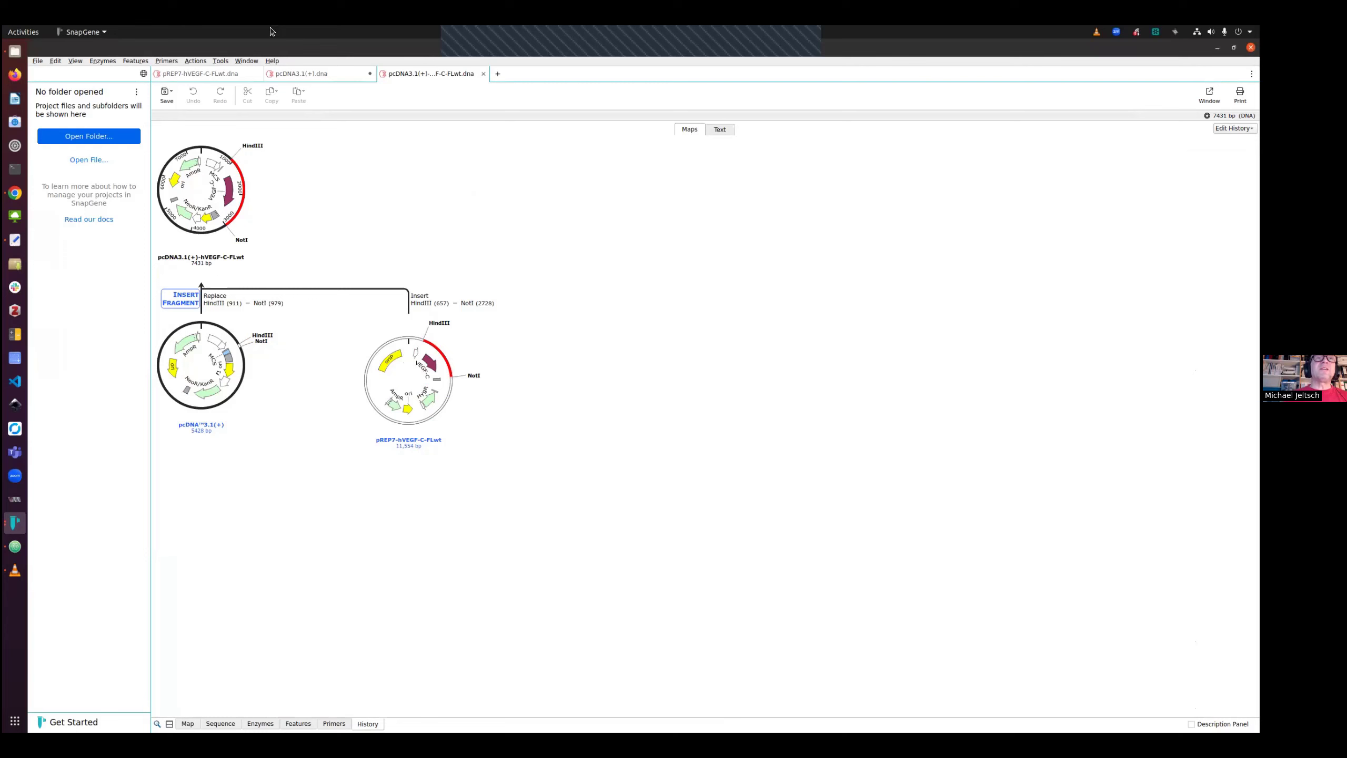
pyautogui.click(312, 74)
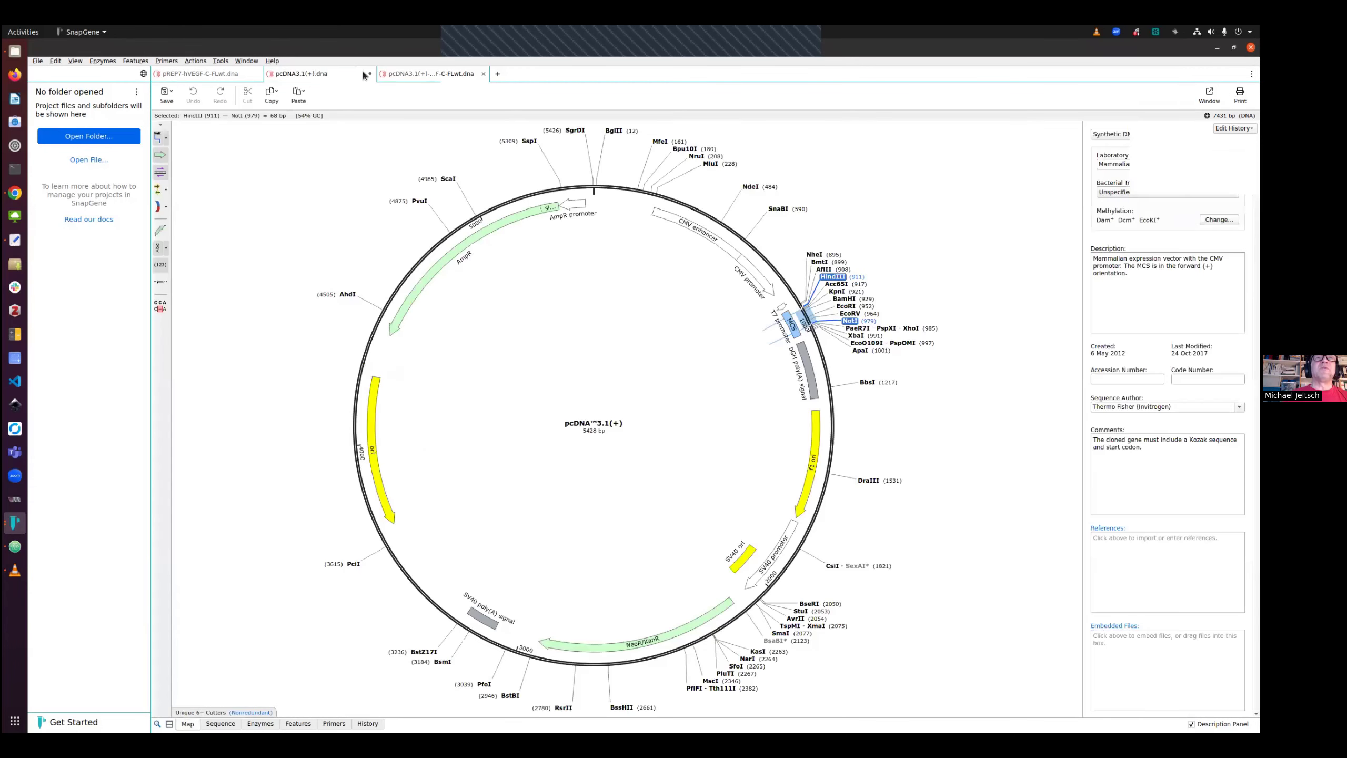
pyautogui.click(257, 74)
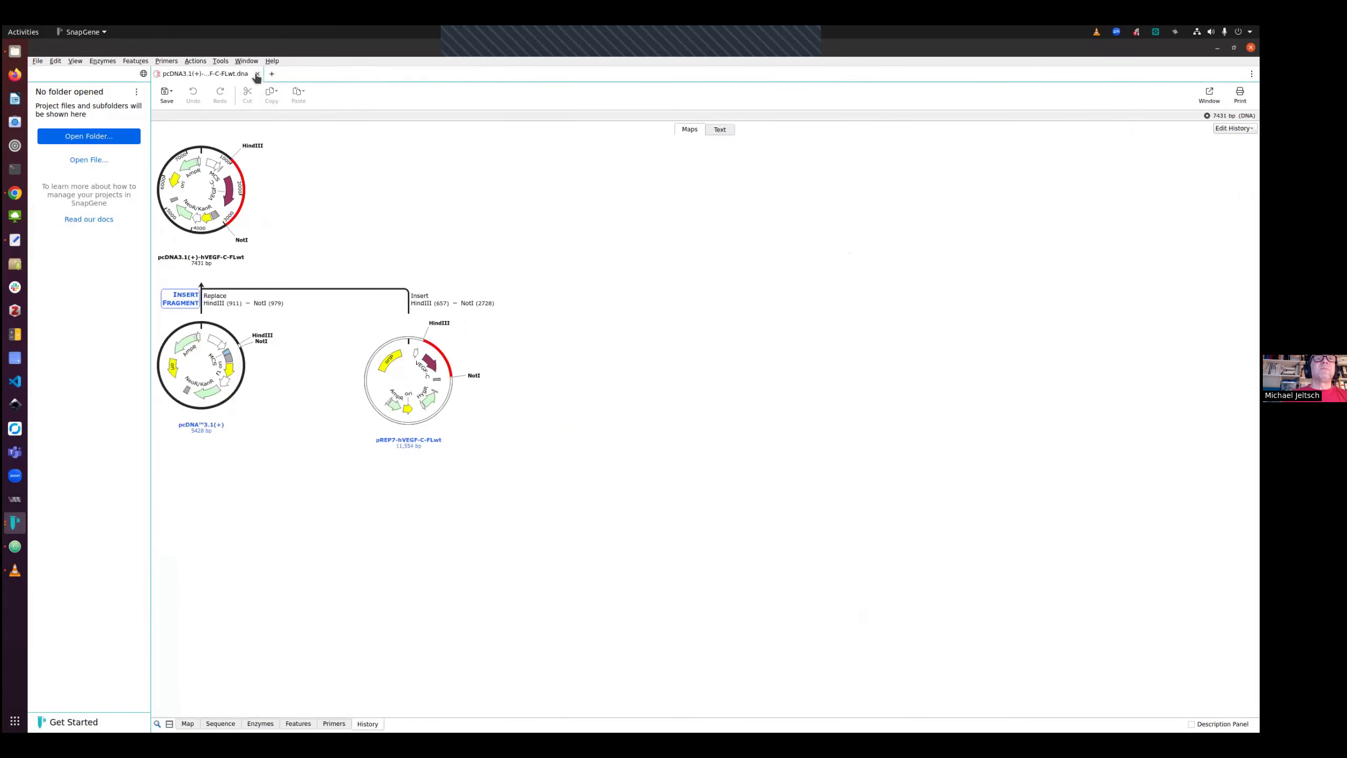
pyautogui.click(164, 96)
pyautogui.click(171, 114)
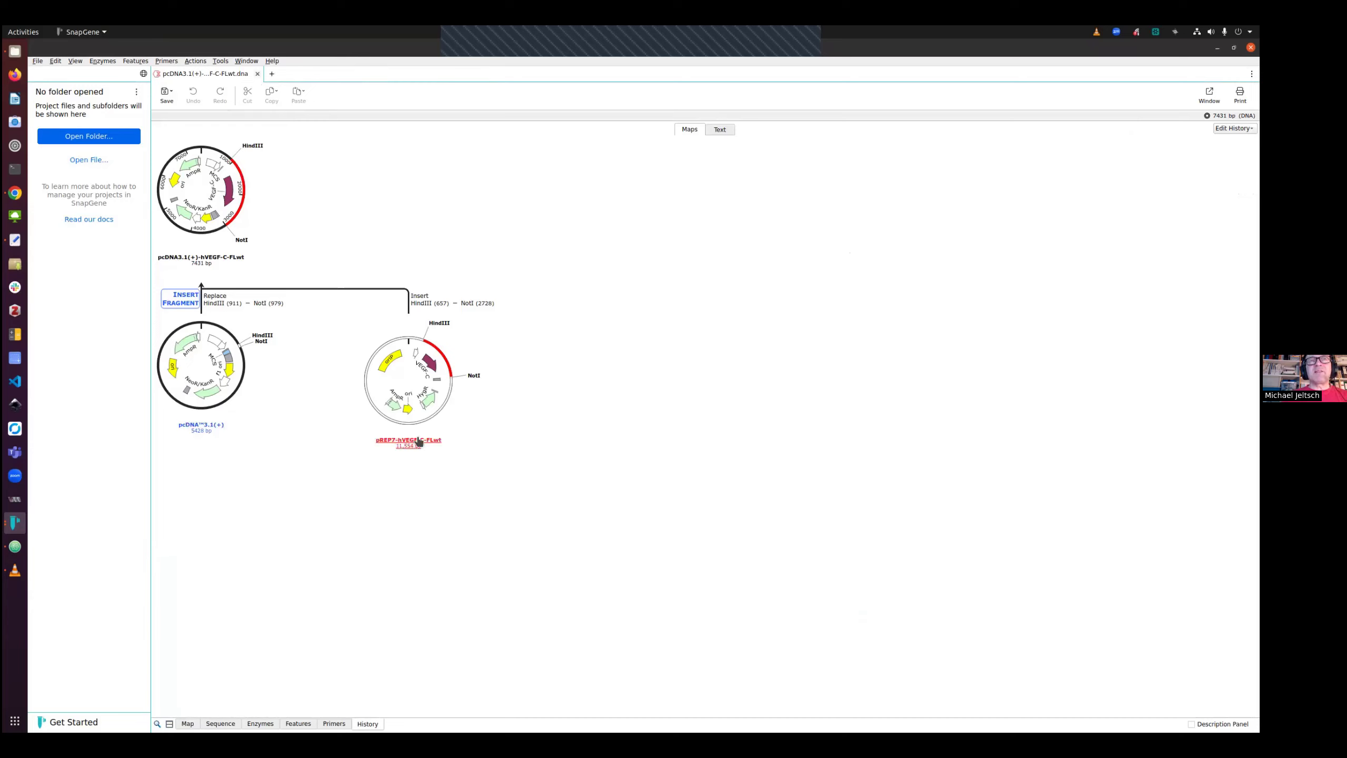
pyautogui.moveTo(219, 341)
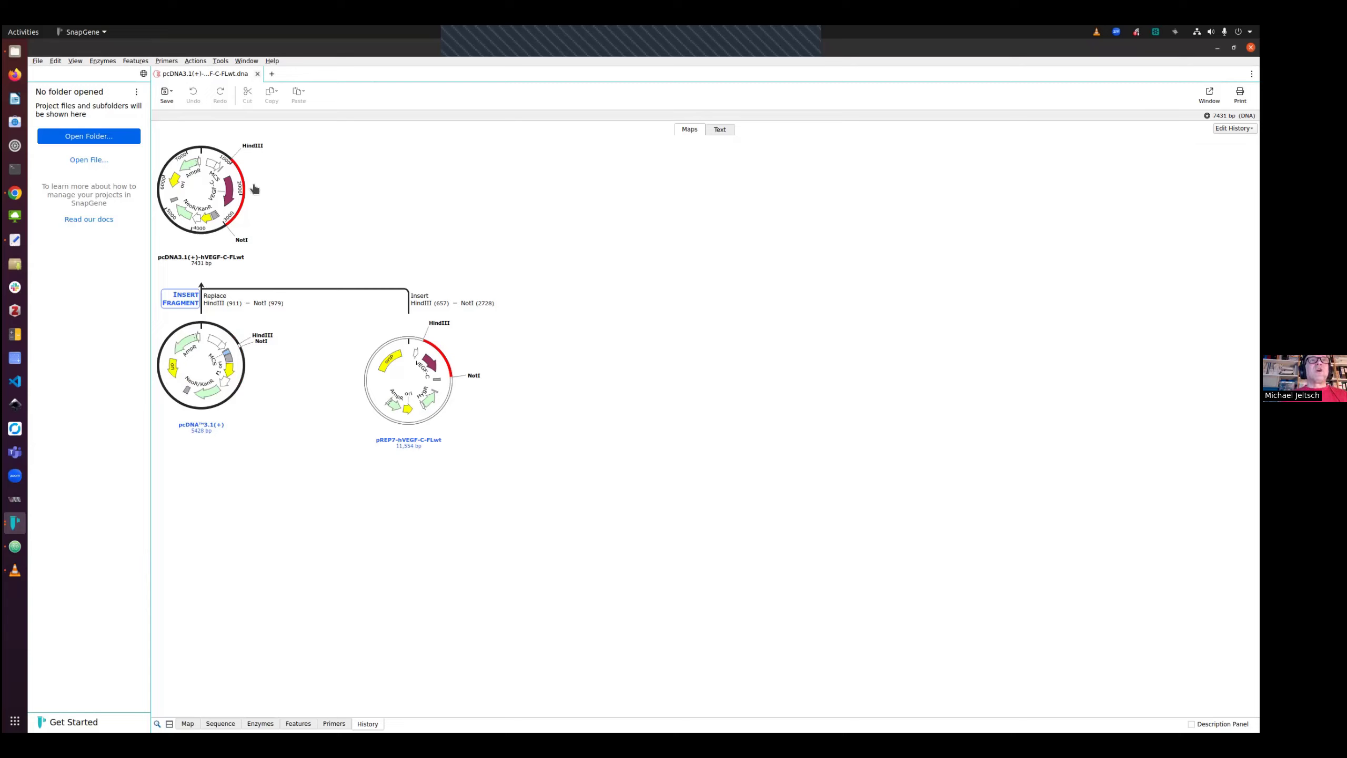
# Reopen pREP7-hVEGF-C-FLwt.dna from the recent files list
pyautogui.click(38, 61)
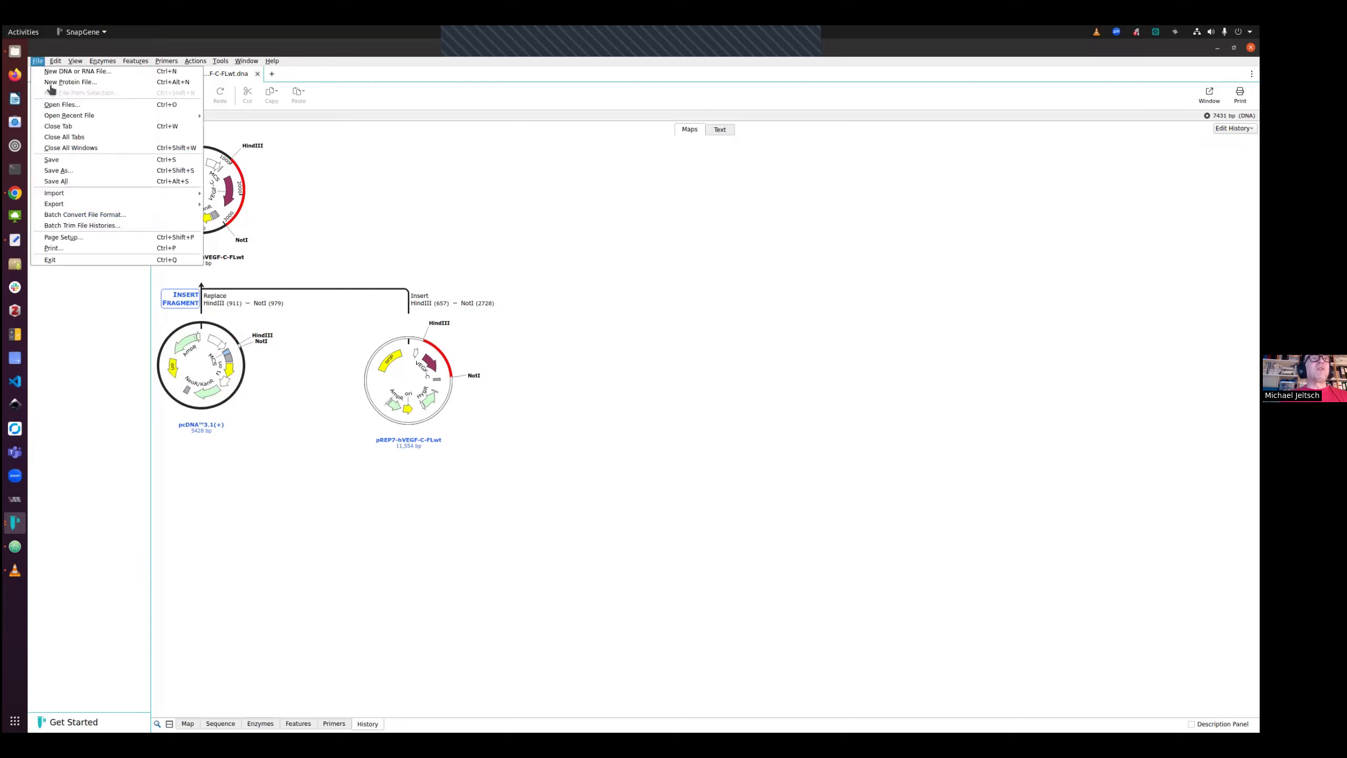
pyautogui.moveTo(73, 119)
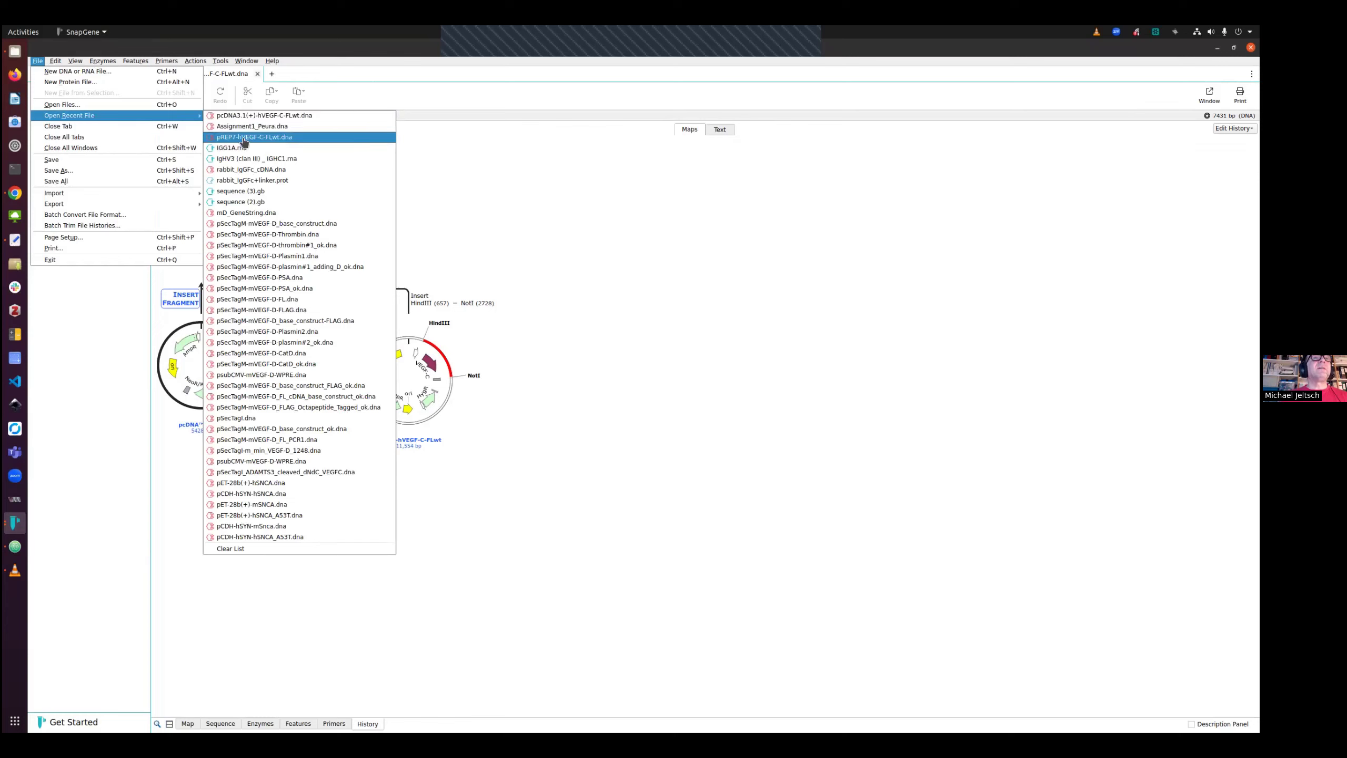
pyautogui.click(242, 137)
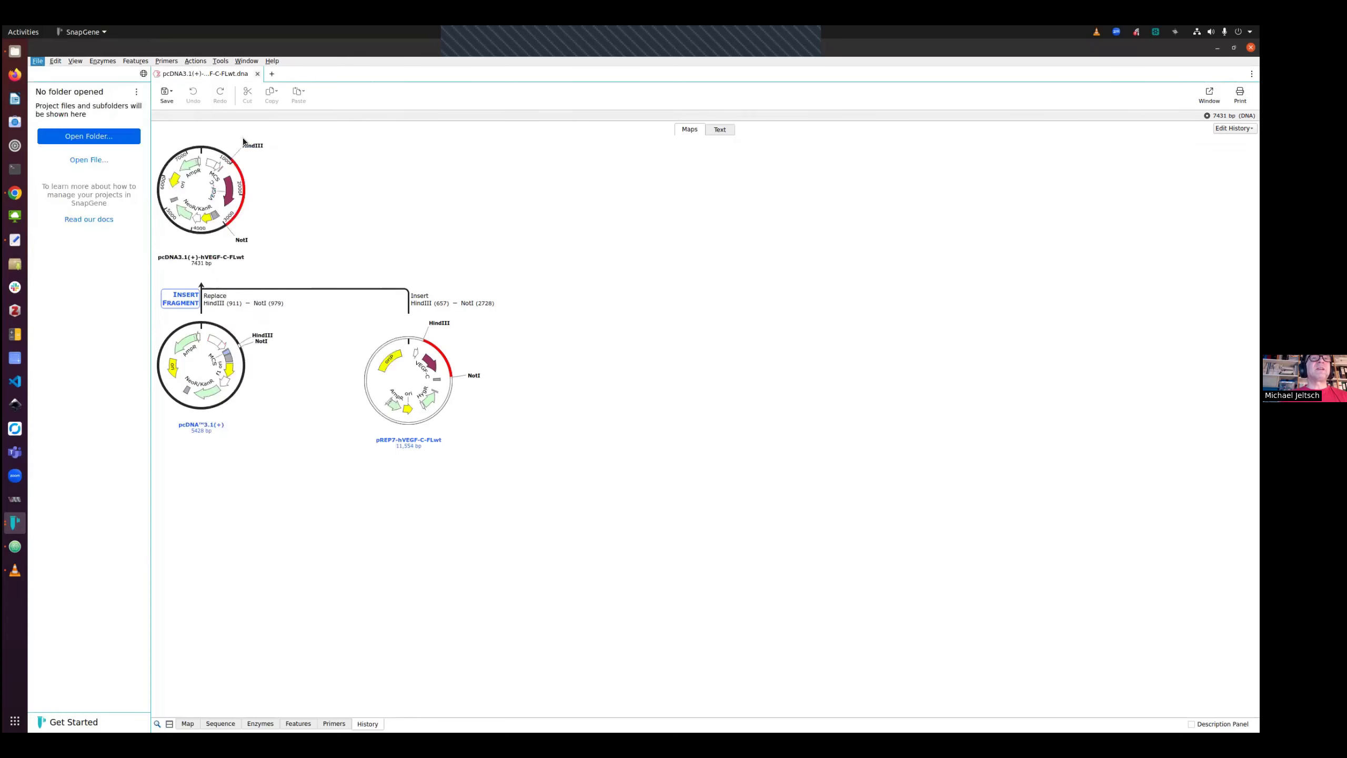
# Import pcDNA3.1(+) from SnapGene Online Sequences by searching for pcdna3.1 and opening it
pyautogui.click(37, 61)
pyautogui.moveTo(81, 199)
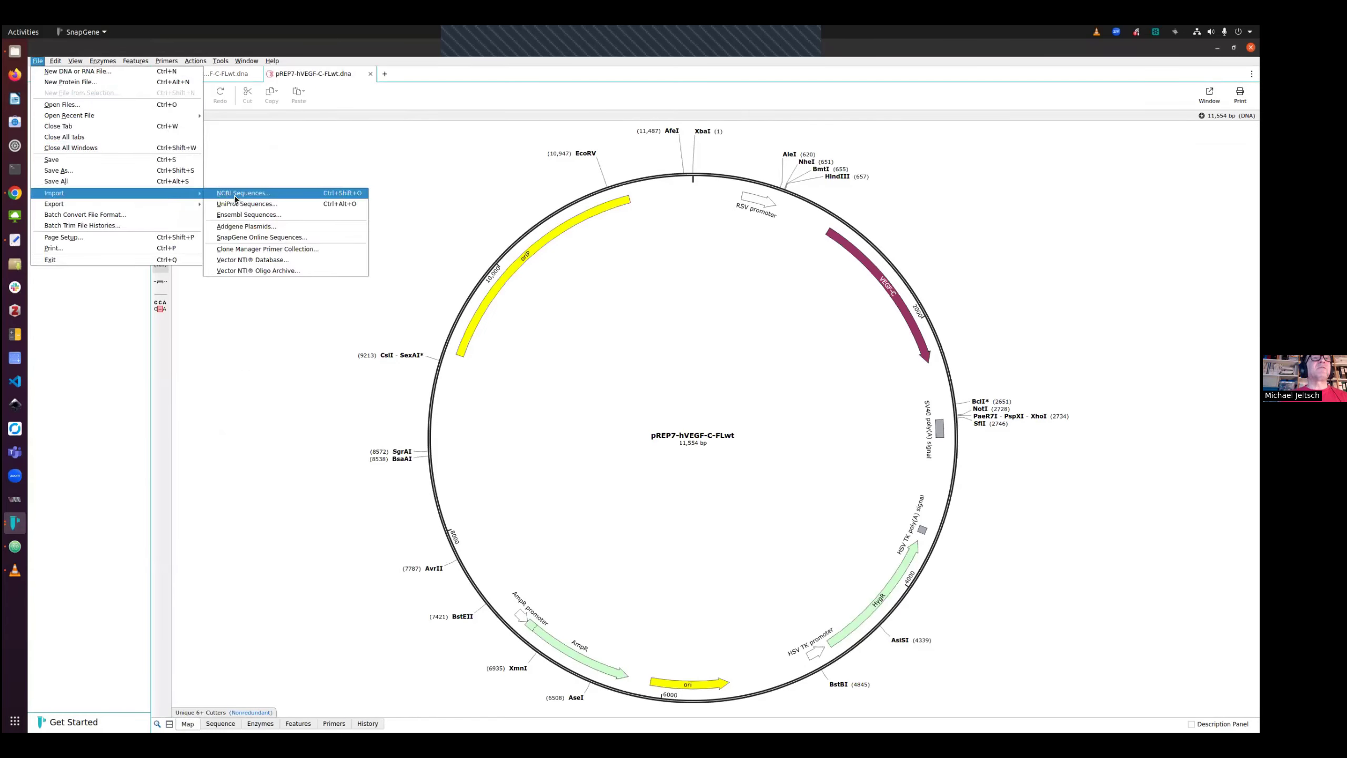
pyautogui.click(242, 237)
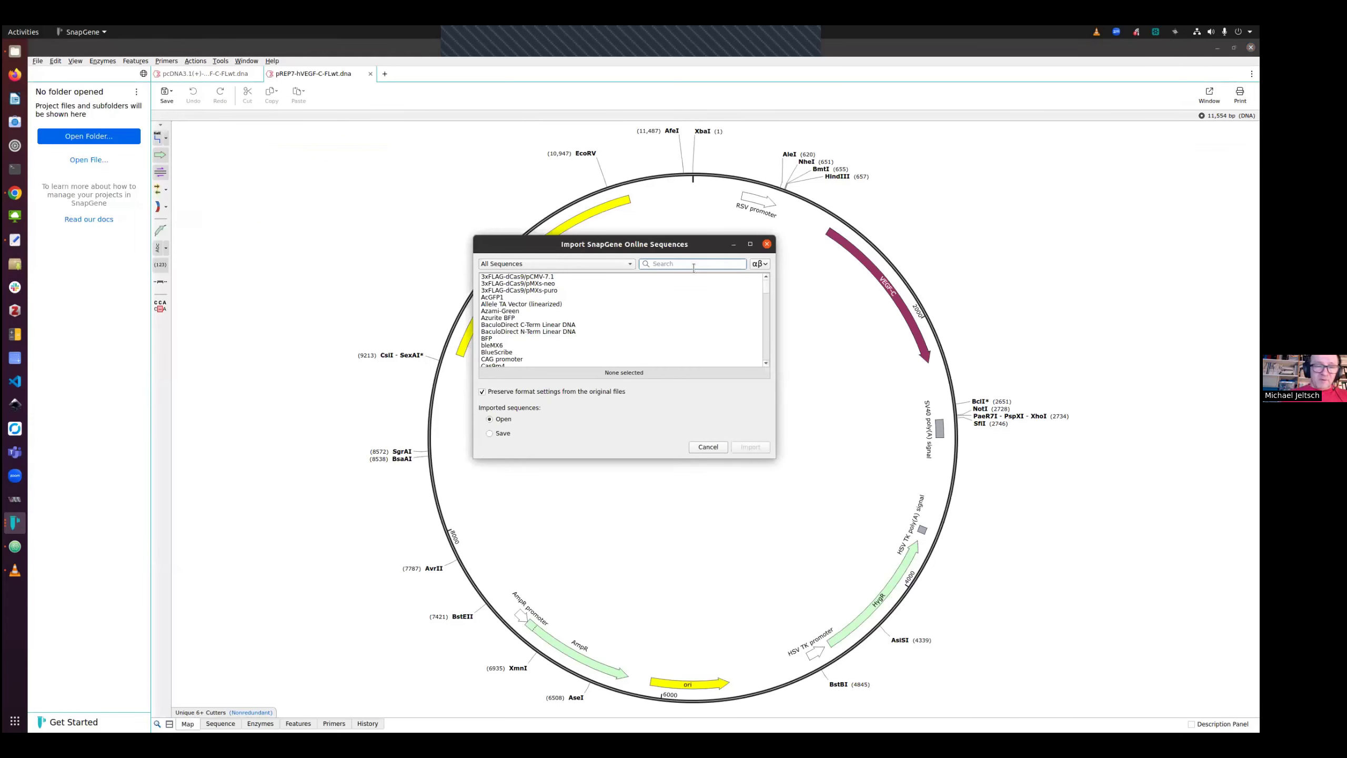
pyautogui.write('pcdna3.1')
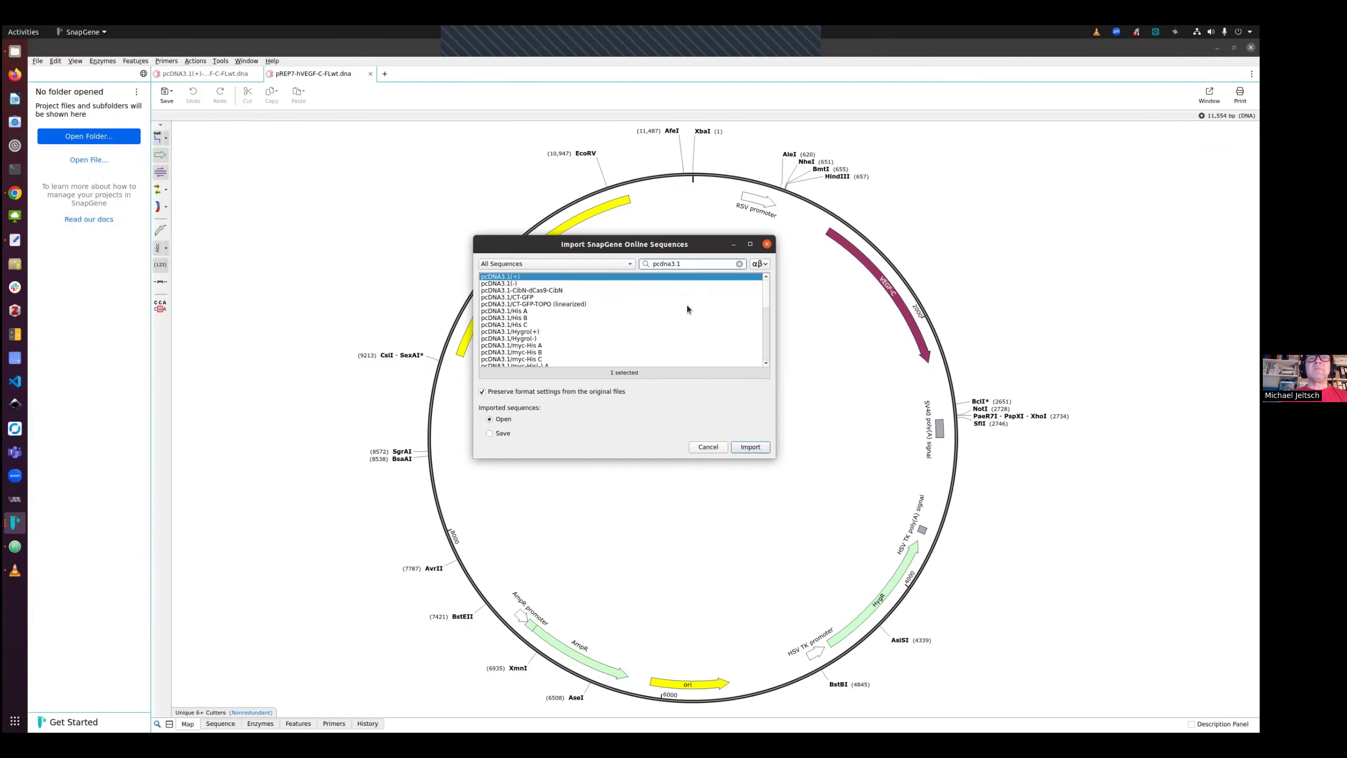
pyautogui.doubleClick(524, 275)
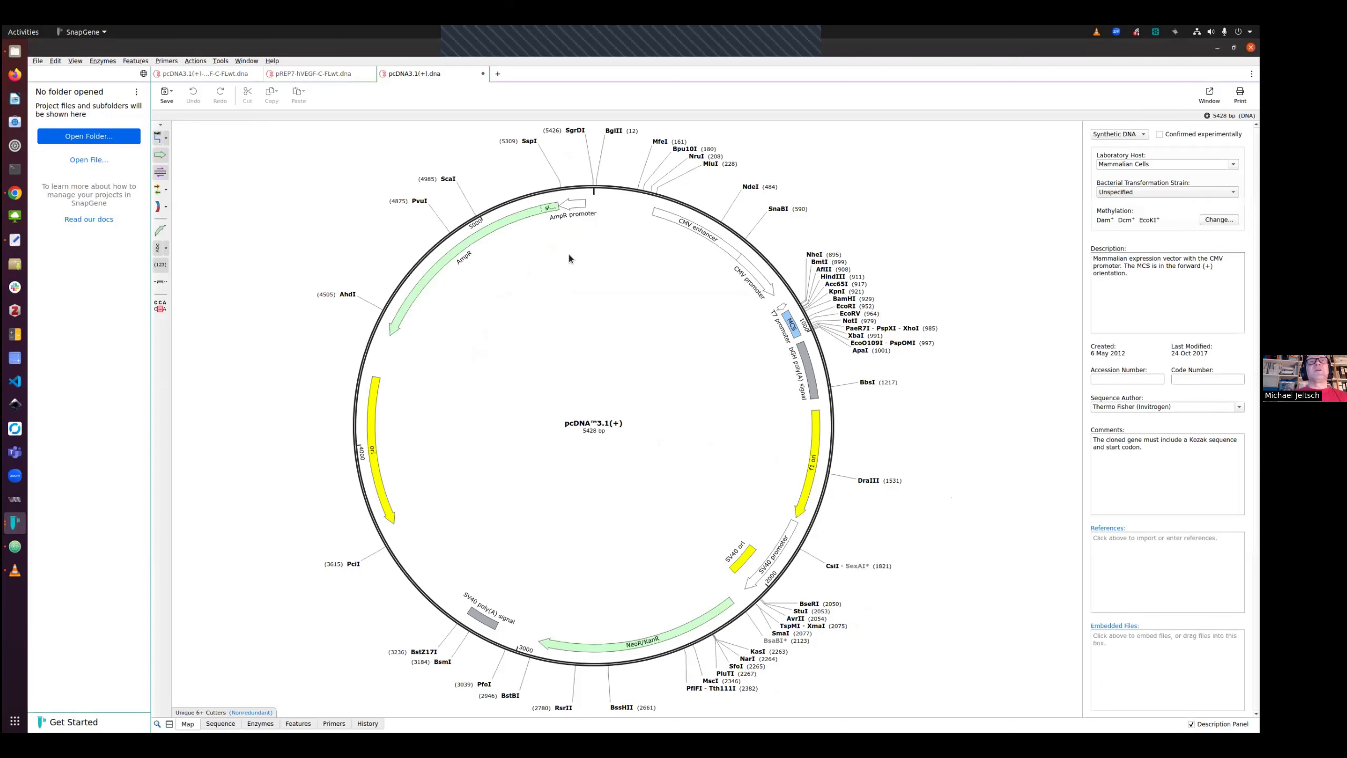
# Close the cloned construct tab and select the region from BmtI to XhoI in pREP7-hVEGF-C-FLwt
pyautogui.click(220, 75)
pyautogui.click(257, 74)
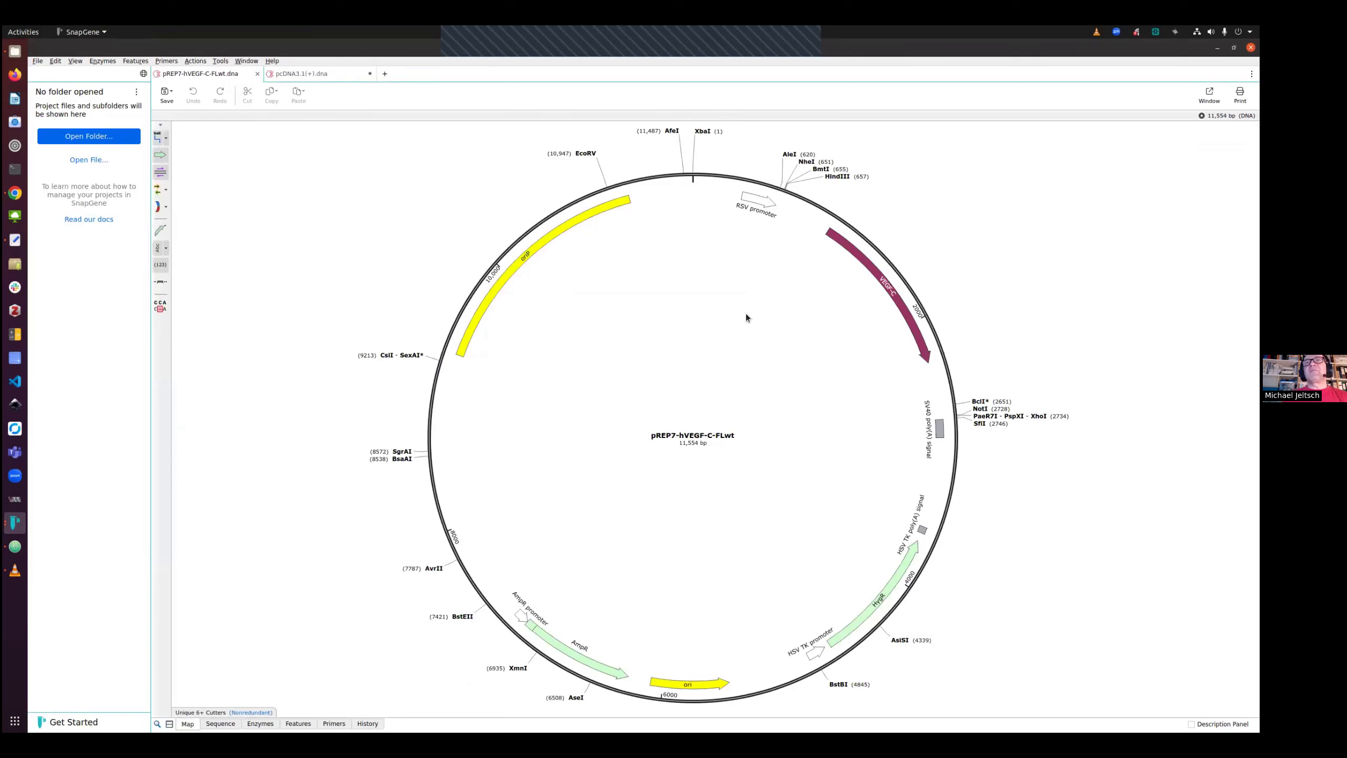
pyautogui.click(820, 170)
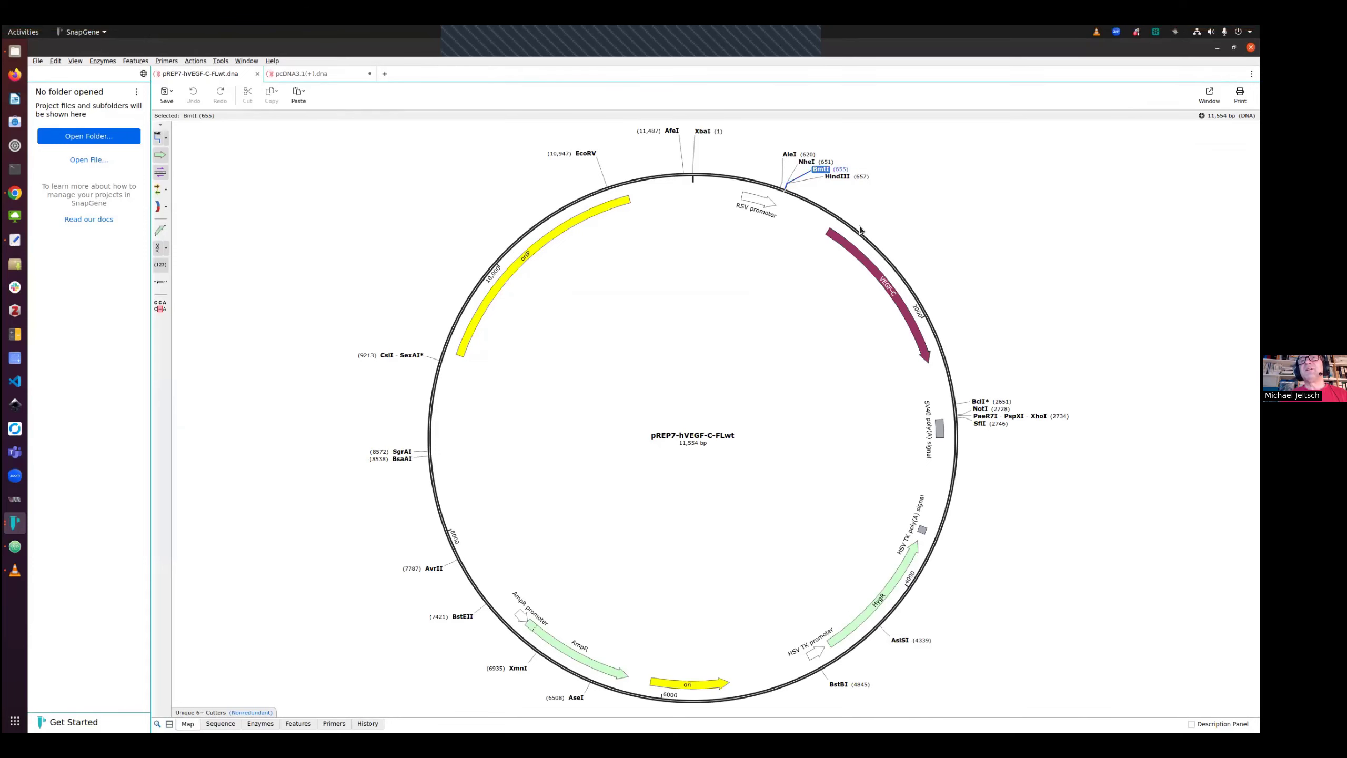
pyautogui.keyDown('shift'); pyautogui.click(1036, 417); pyautogui.keyUp('shift')
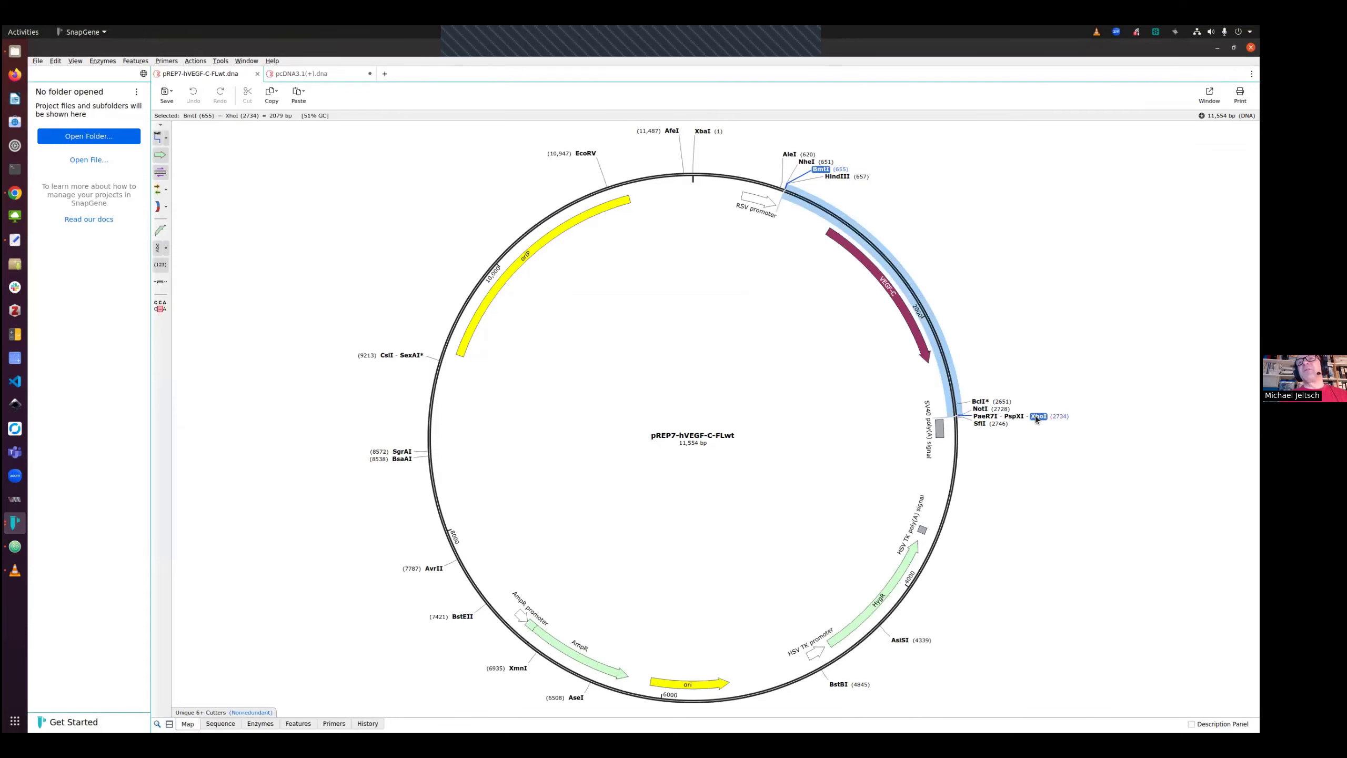
# Start Insert Fragment cloning with pcDNA3.1(+).dna as vector and cut it with BmtI and PspXI
pyautogui.click(299, 75)
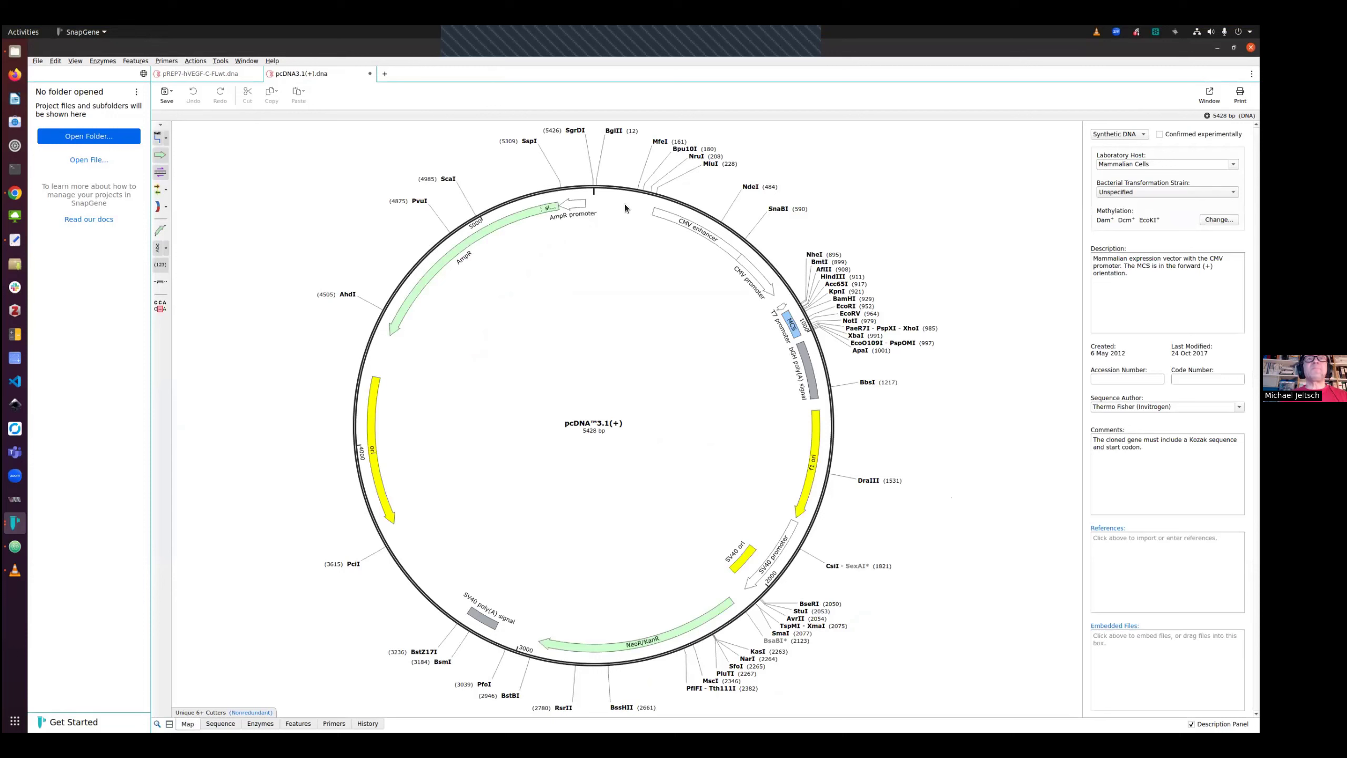
pyautogui.click(195, 61)
pyautogui.moveTo(223, 71)
pyautogui.click(359, 74)
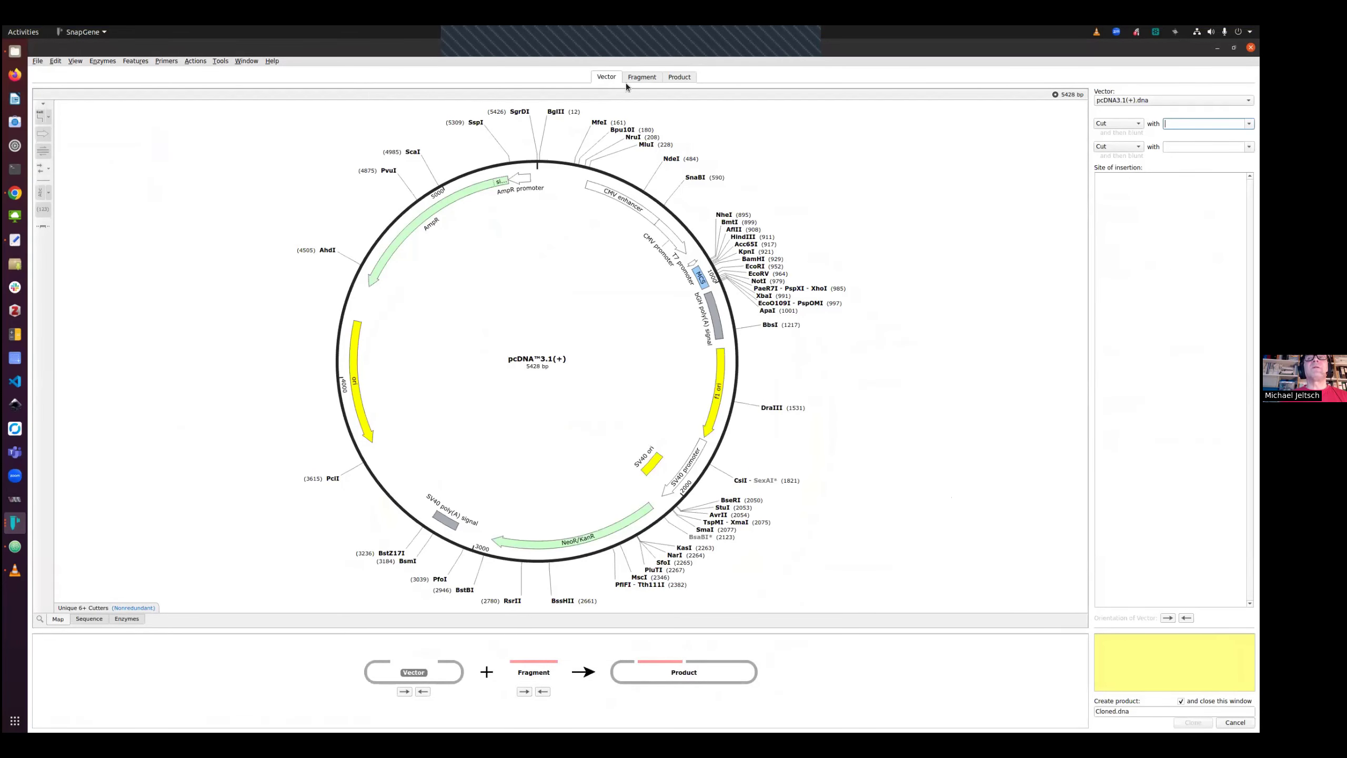
pyautogui.click(1127, 100)
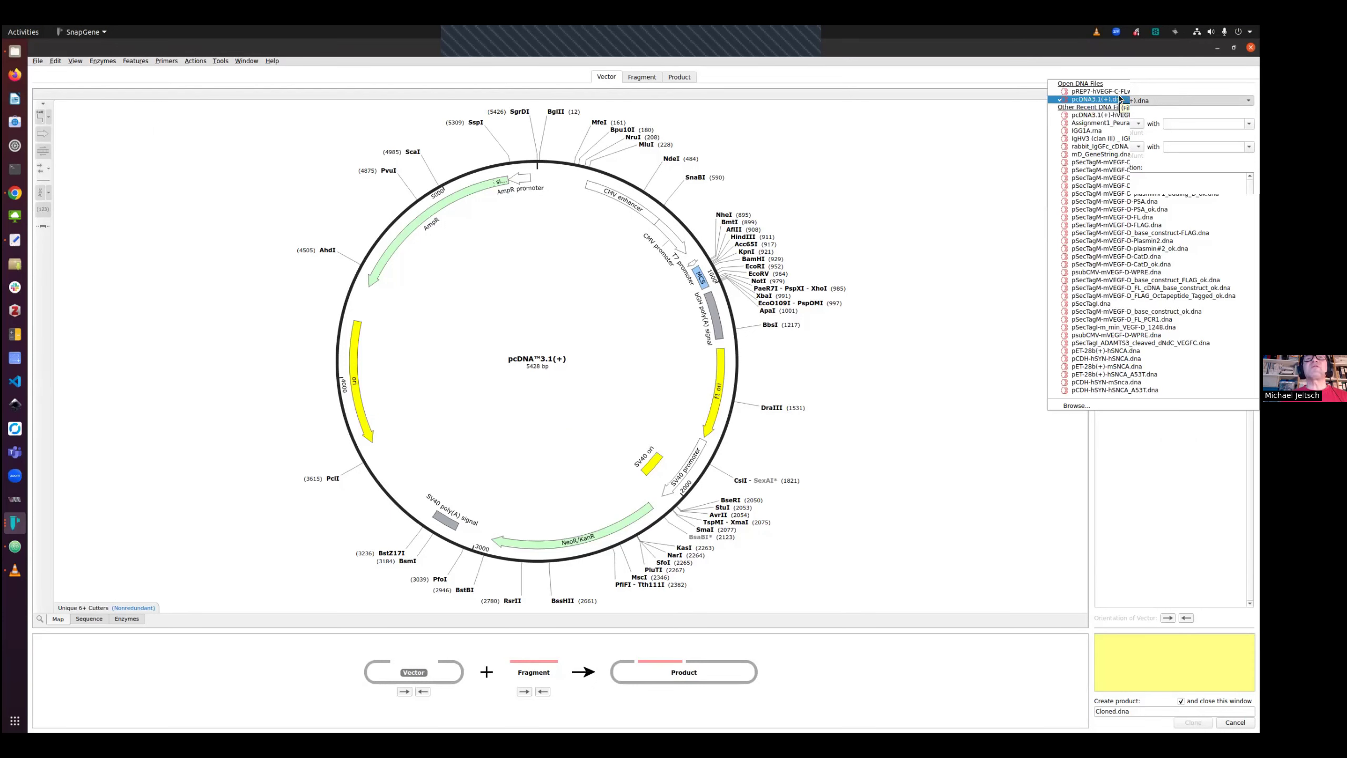
pyautogui.click(1121, 99)
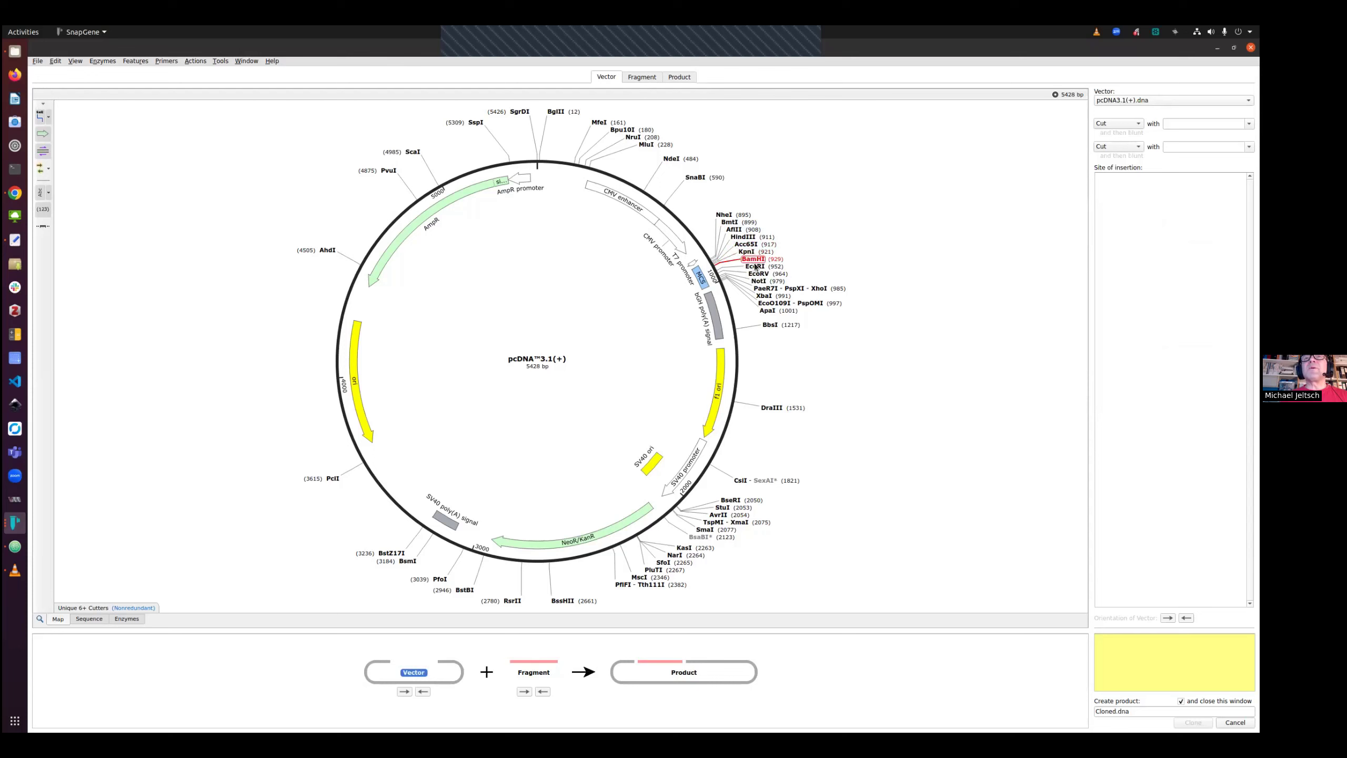
pyautogui.click(731, 223)
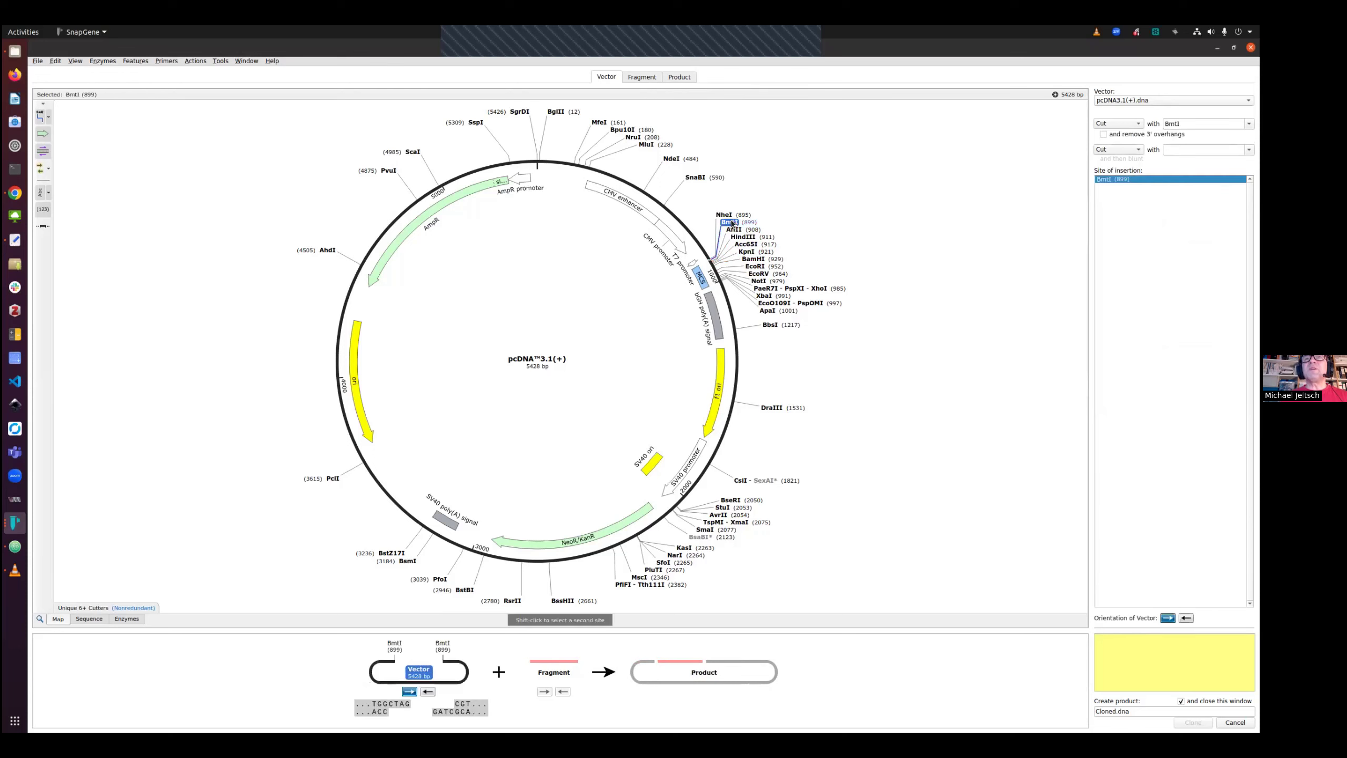
pyautogui.keyDown('shift'); pyautogui.click(794, 289); pyautogui.keyUp('shift')
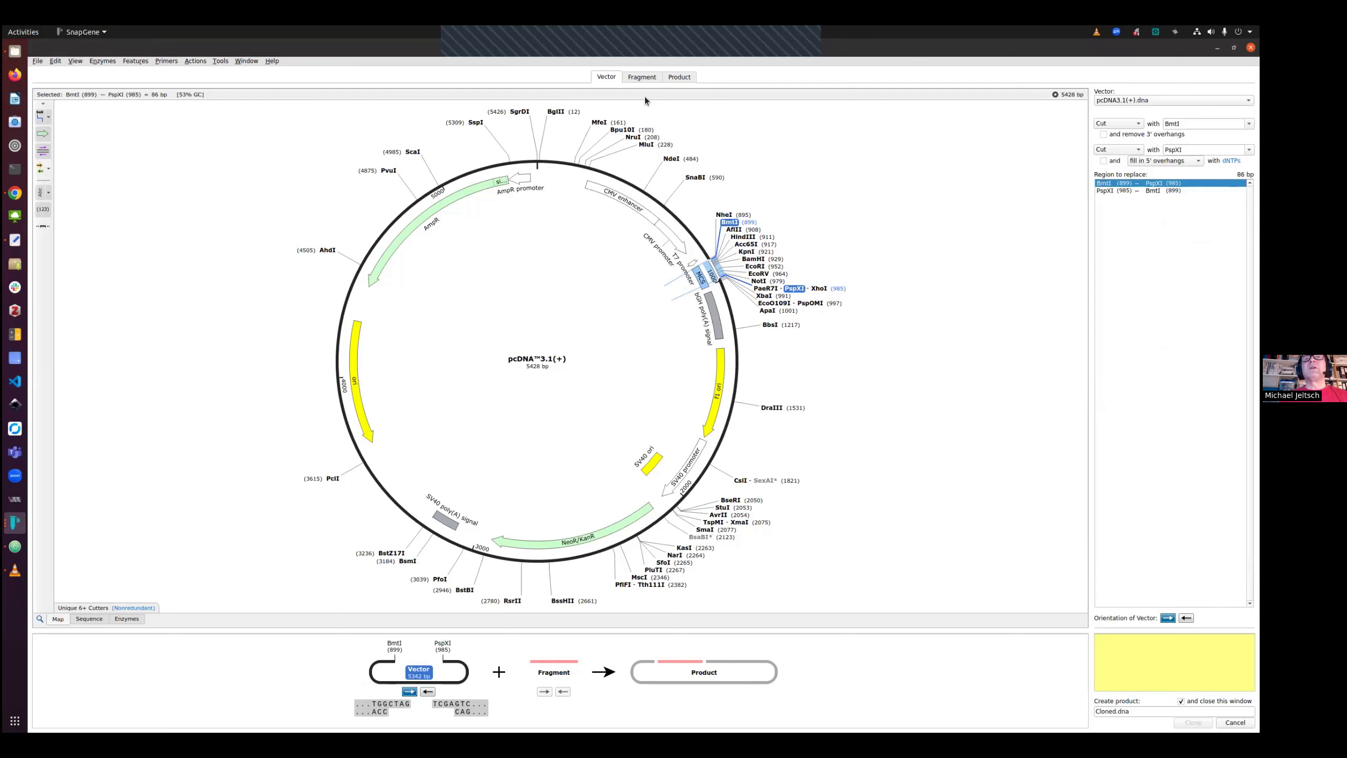
# Choose pREP7-hVEGF-C-FLwt as fragment source, cut it with BmtI and PspXI, and clone the product
pyautogui.click(646, 78)
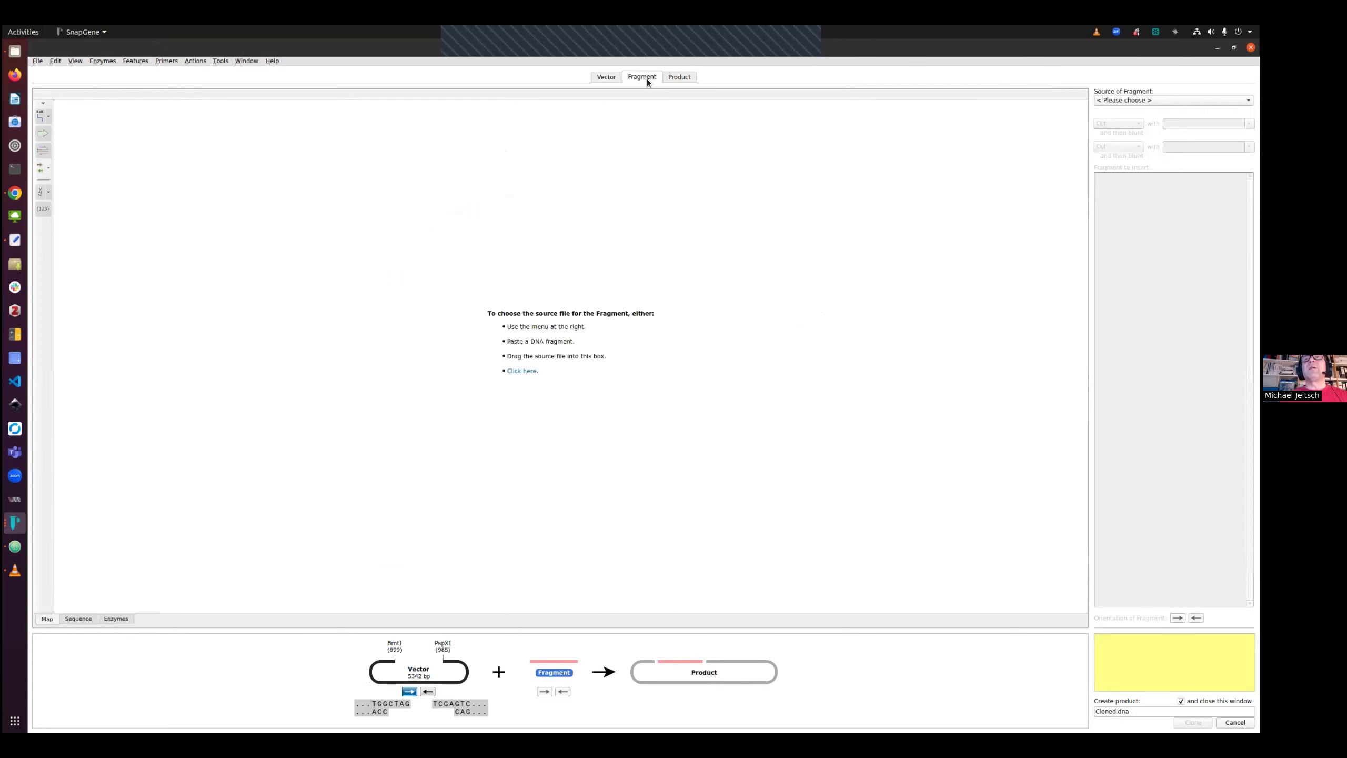
pyautogui.click(1104, 101)
pyautogui.click(1102, 115)
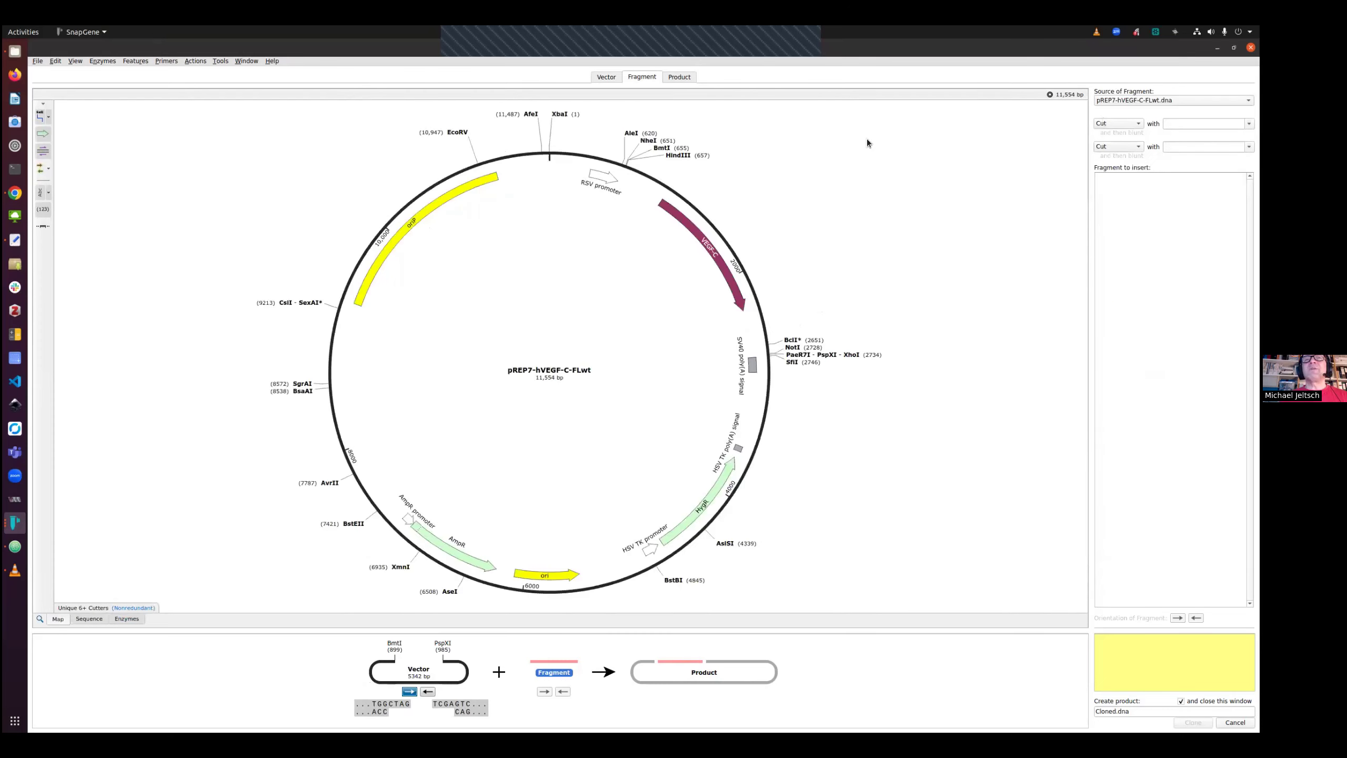
pyautogui.click(662, 149)
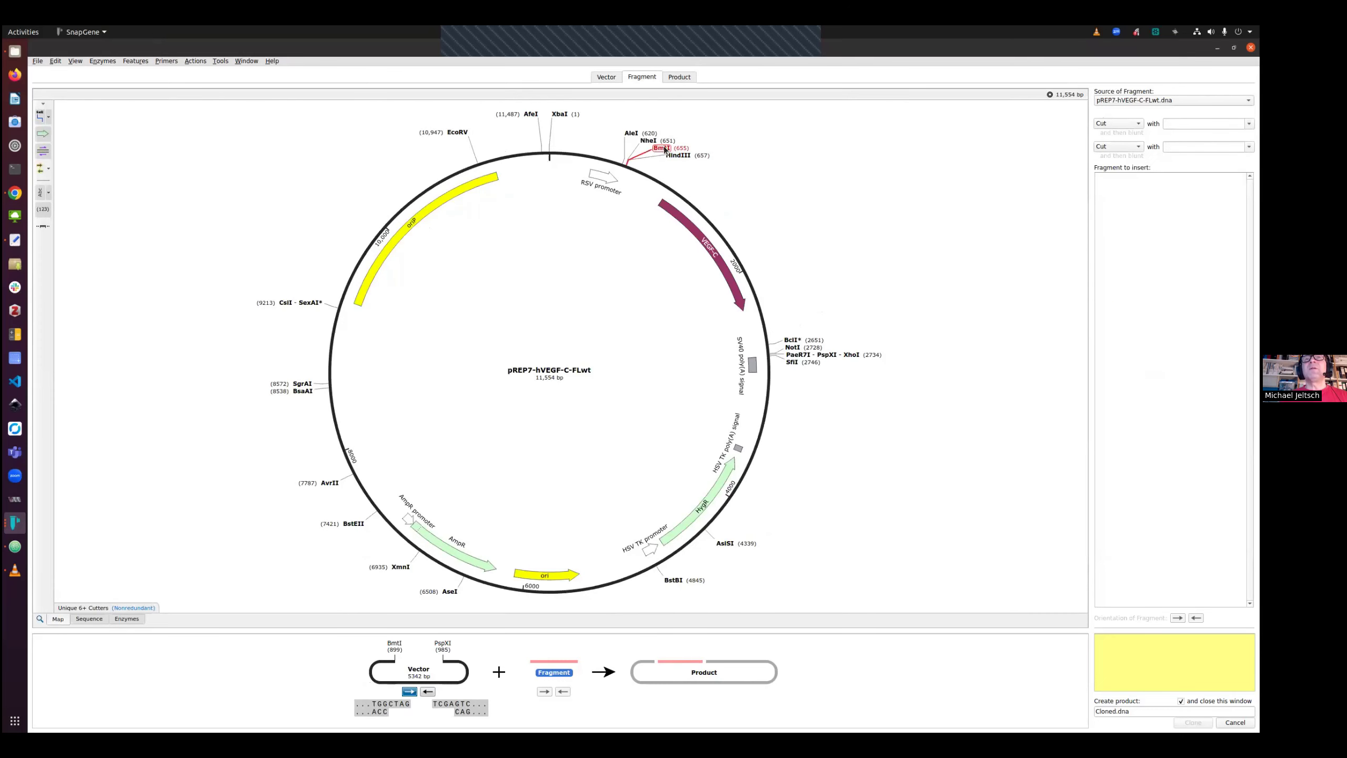
pyautogui.keyDown('shift'); pyautogui.click(852, 355); pyautogui.keyUp('shift')
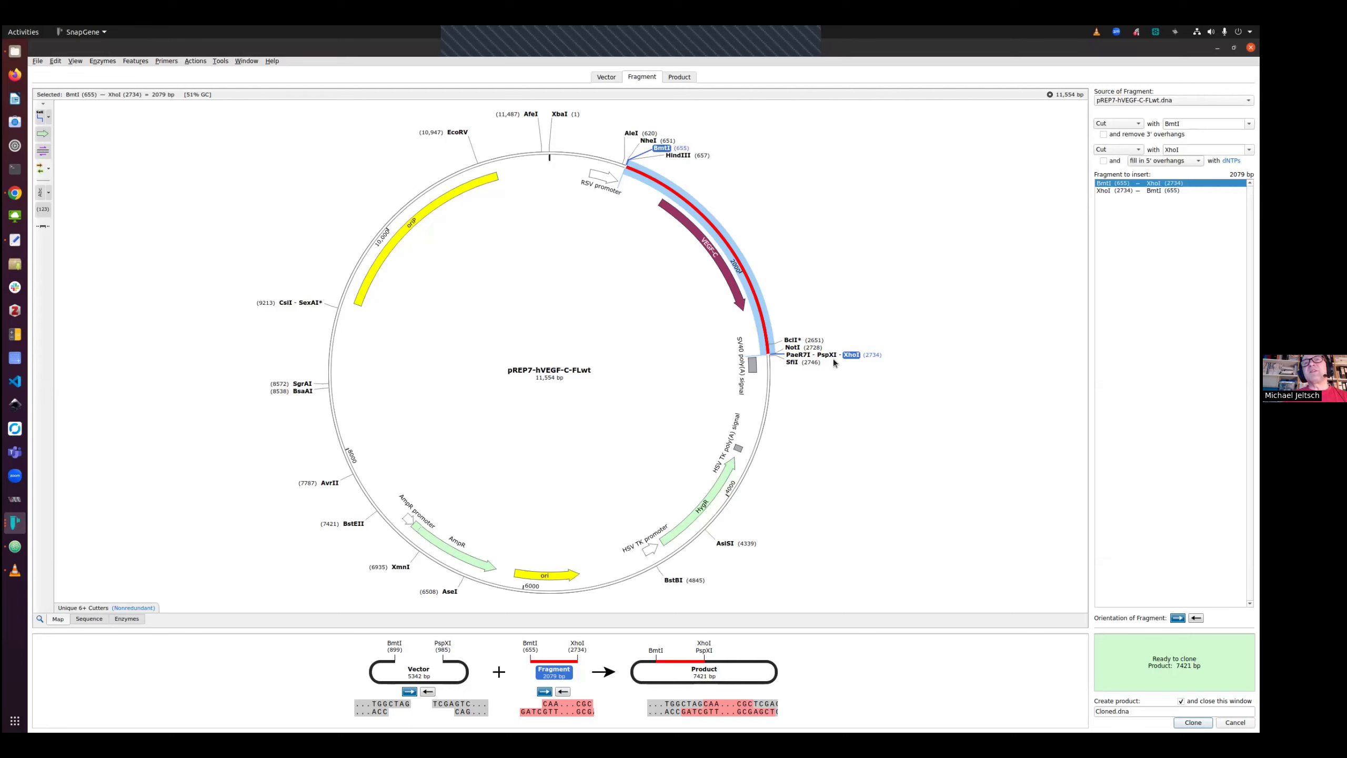
pyautogui.click(827, 355)
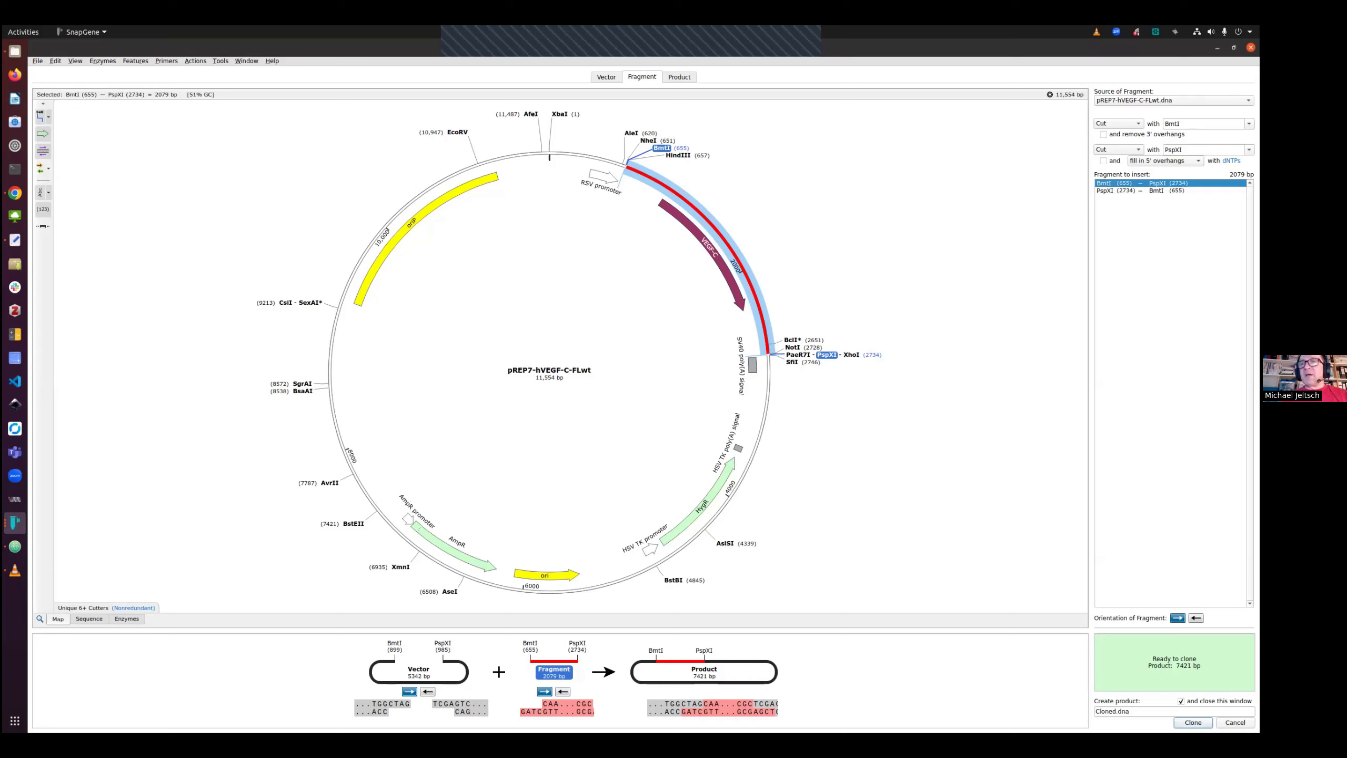
pyautogui.click(1193, 722)
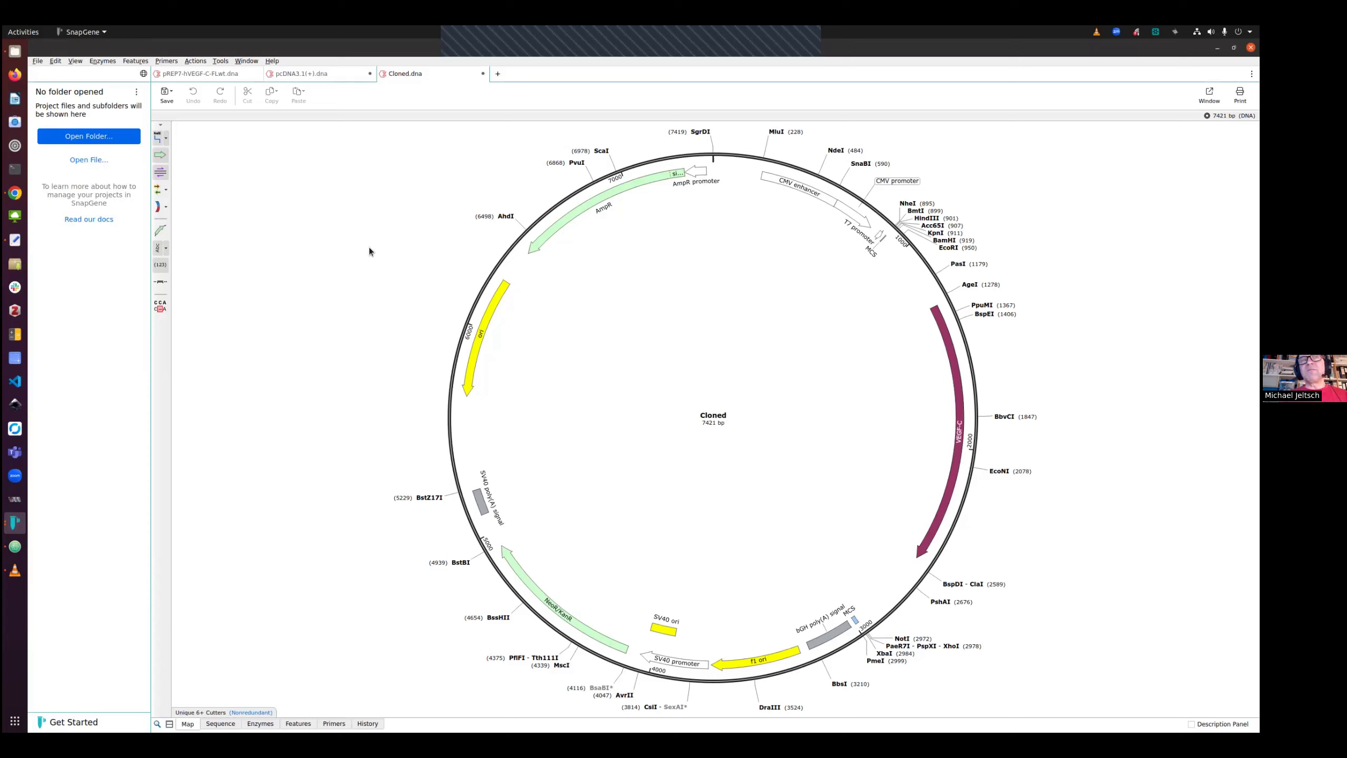
# Select the VEGF-C feature in the cloned product, then close Cloned.dna without saving
pyautogui.click(942, 332)
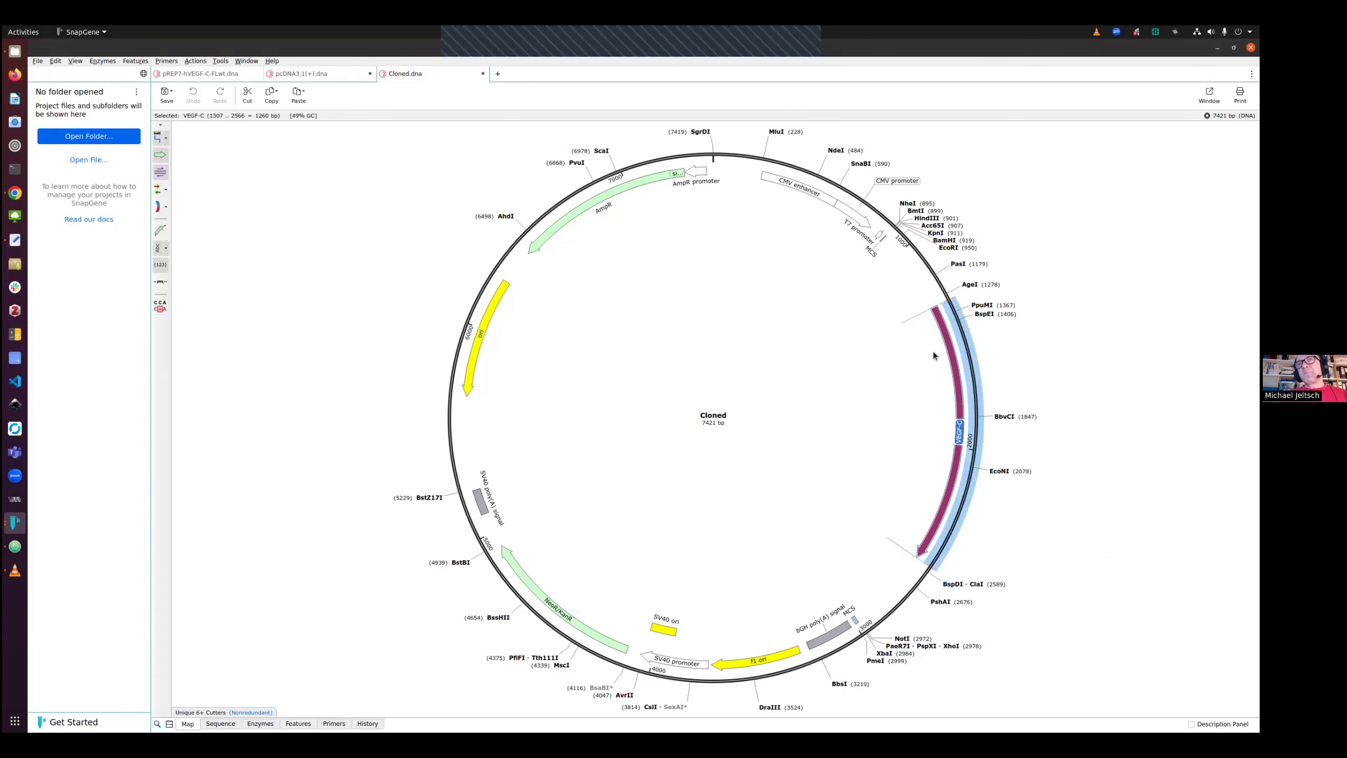
pyautogui.click(482, 74)
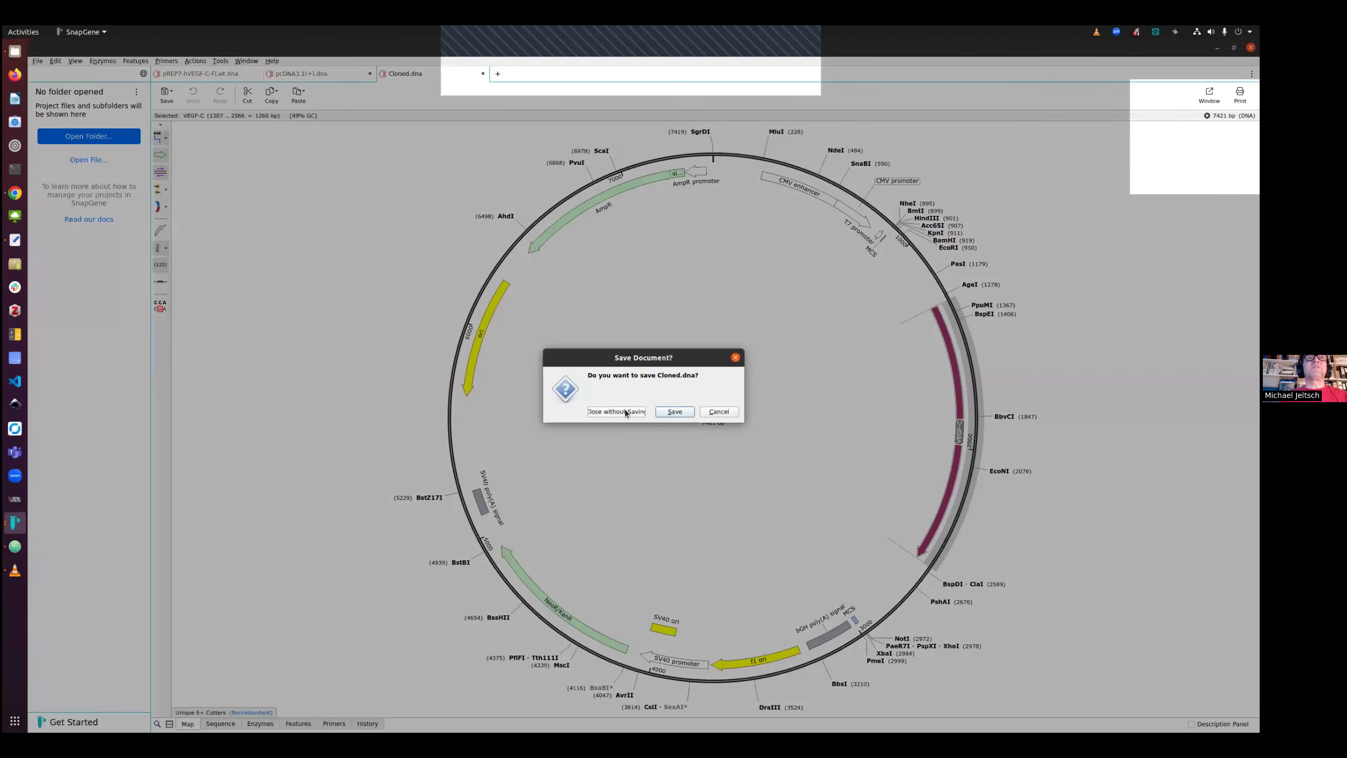
pyautogui.click(620, 412)
# Examine the VEGF-C feature and flanking restriction sites in pREP7-hVEGF-C-FLwt and the pcDNA3.1(+) MCS
pyautogui.click(213, 76)
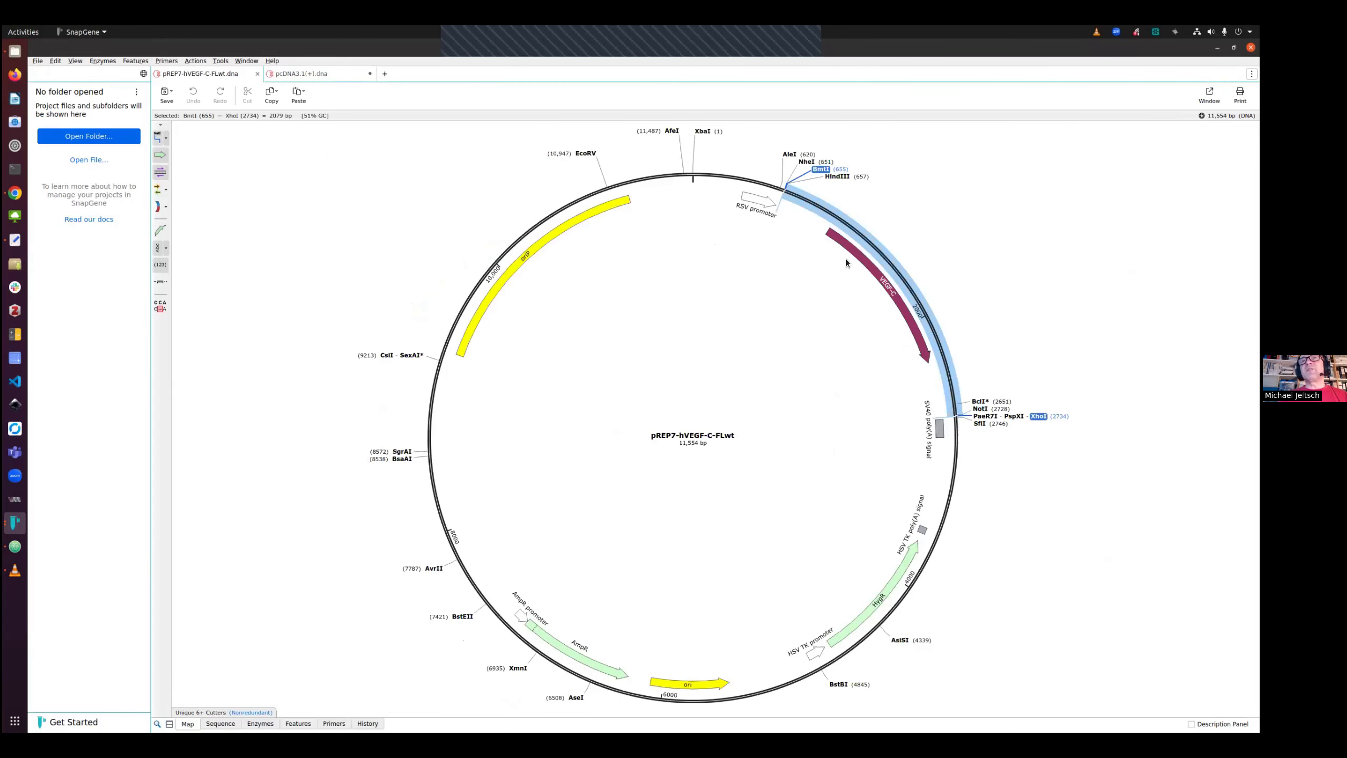
pyautogui.click(844, 241)
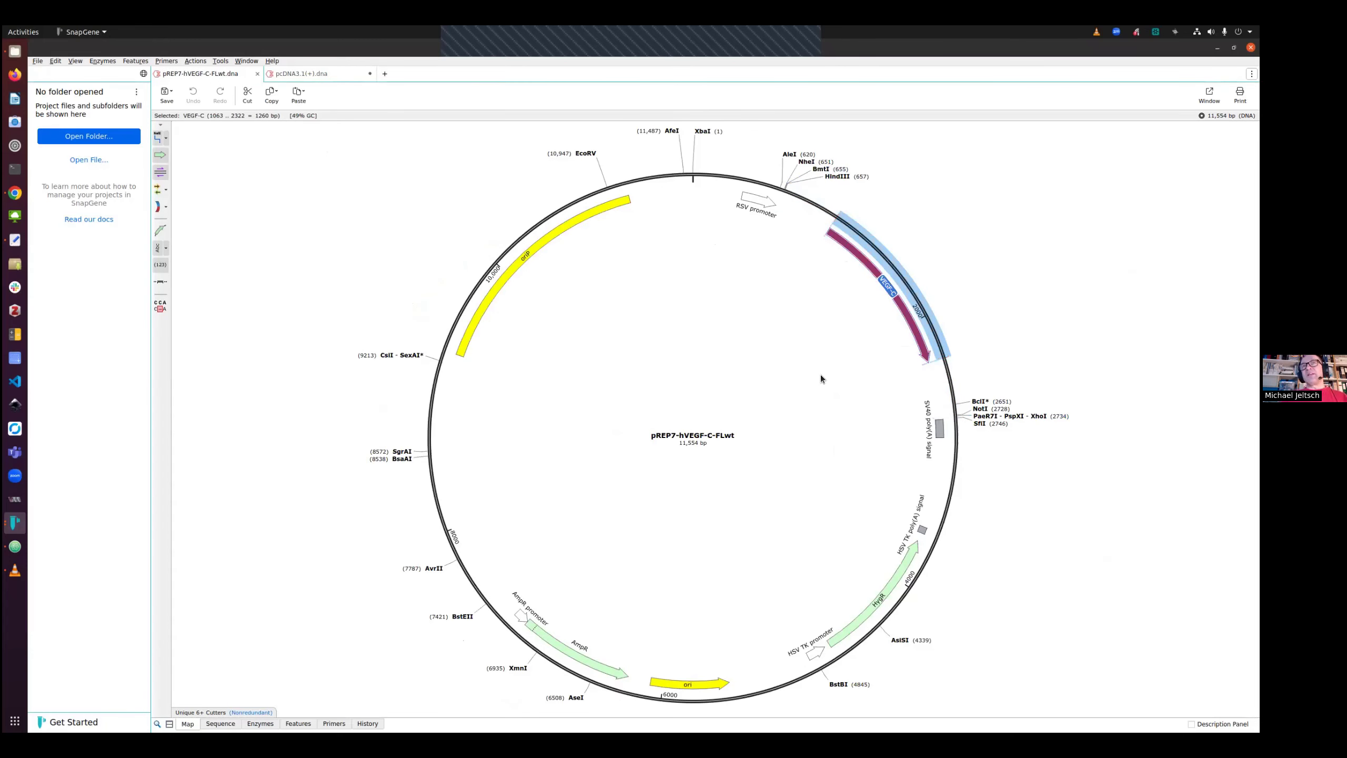
pyautogui.click(838, 177)
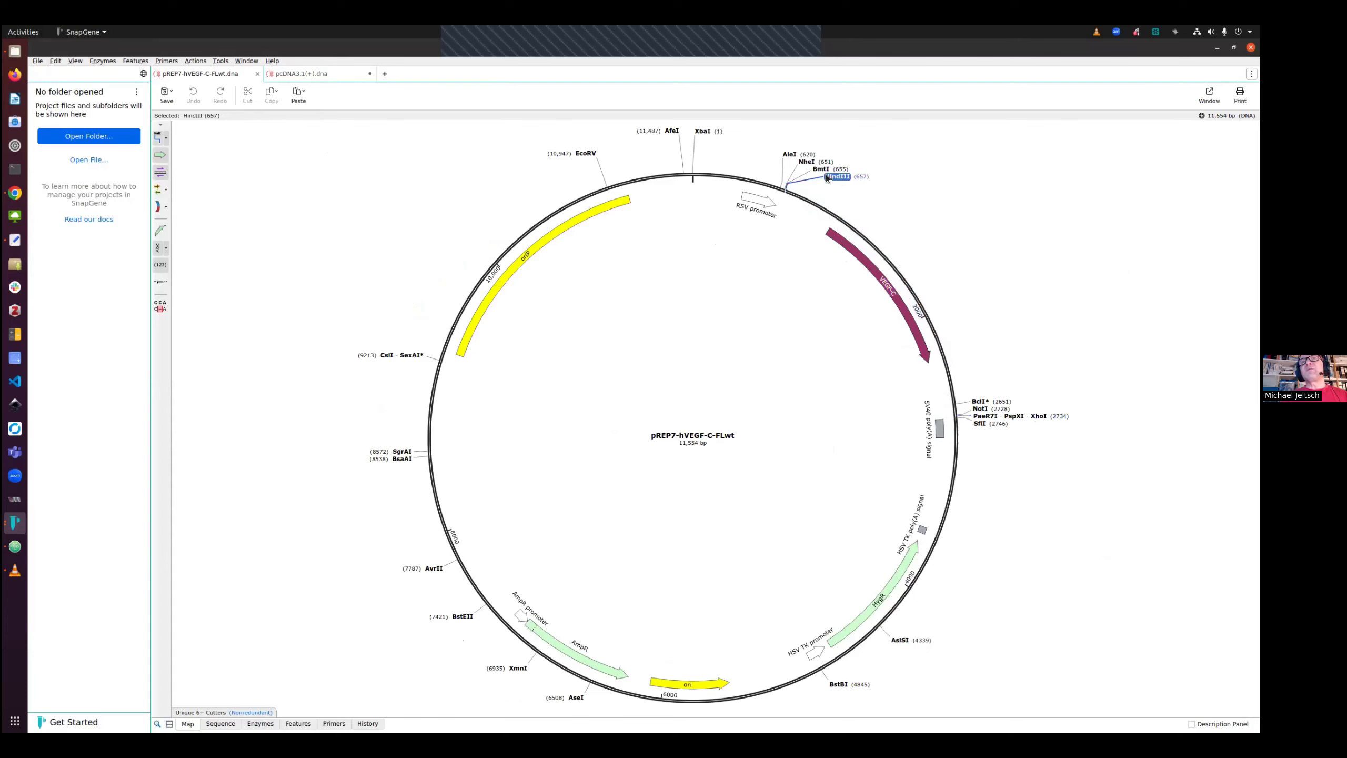
pyautogui.keyDown('shift'); pyautogui.click(1038, 417); pyautogui.keyUp('shift')
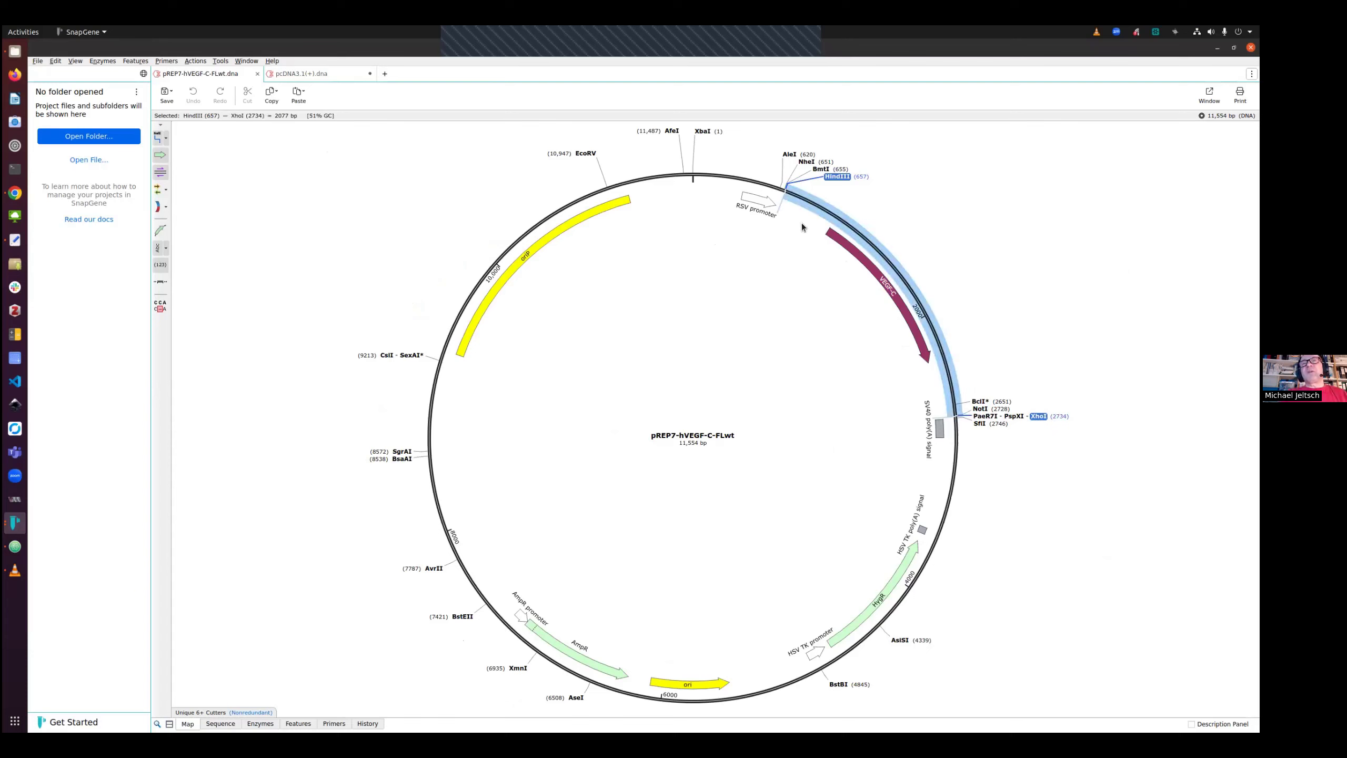
pyautogui.click(838, 241)
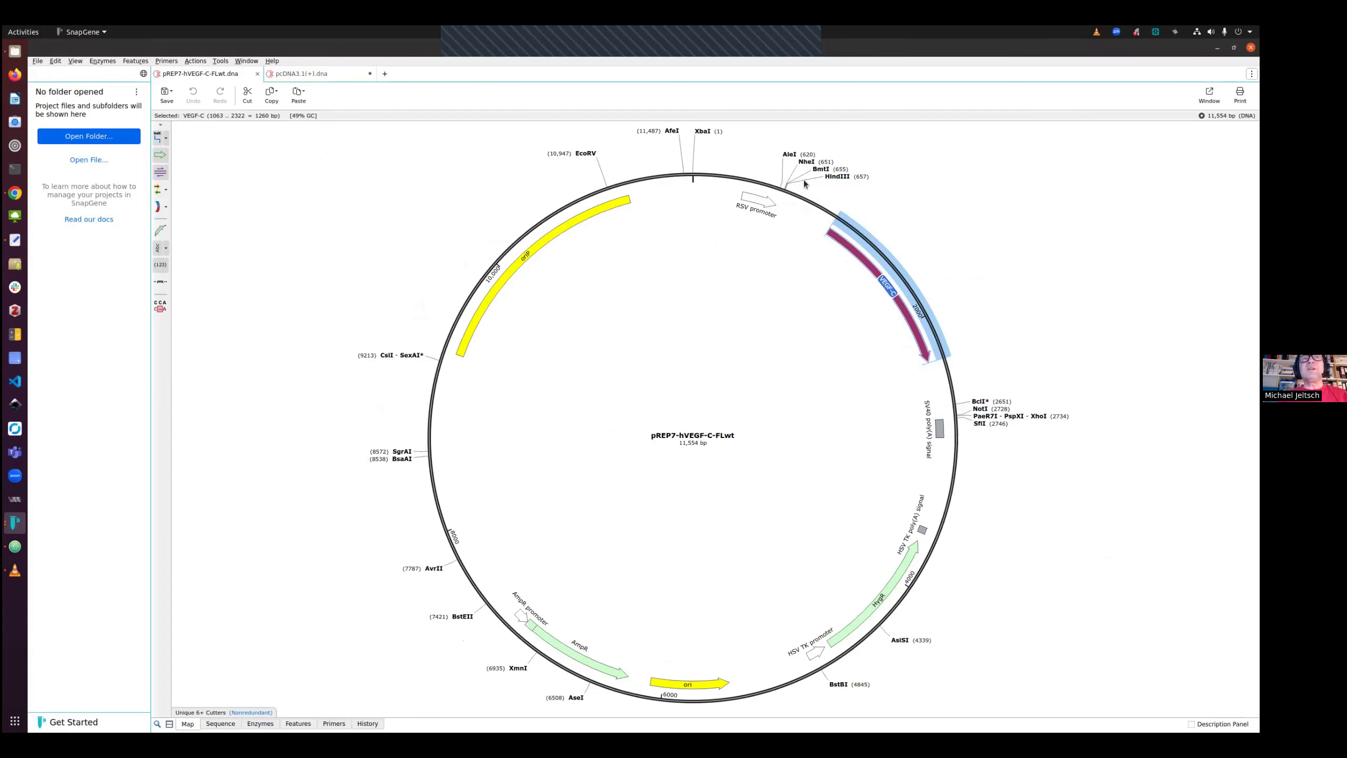
pyautogui.click(320, 73)
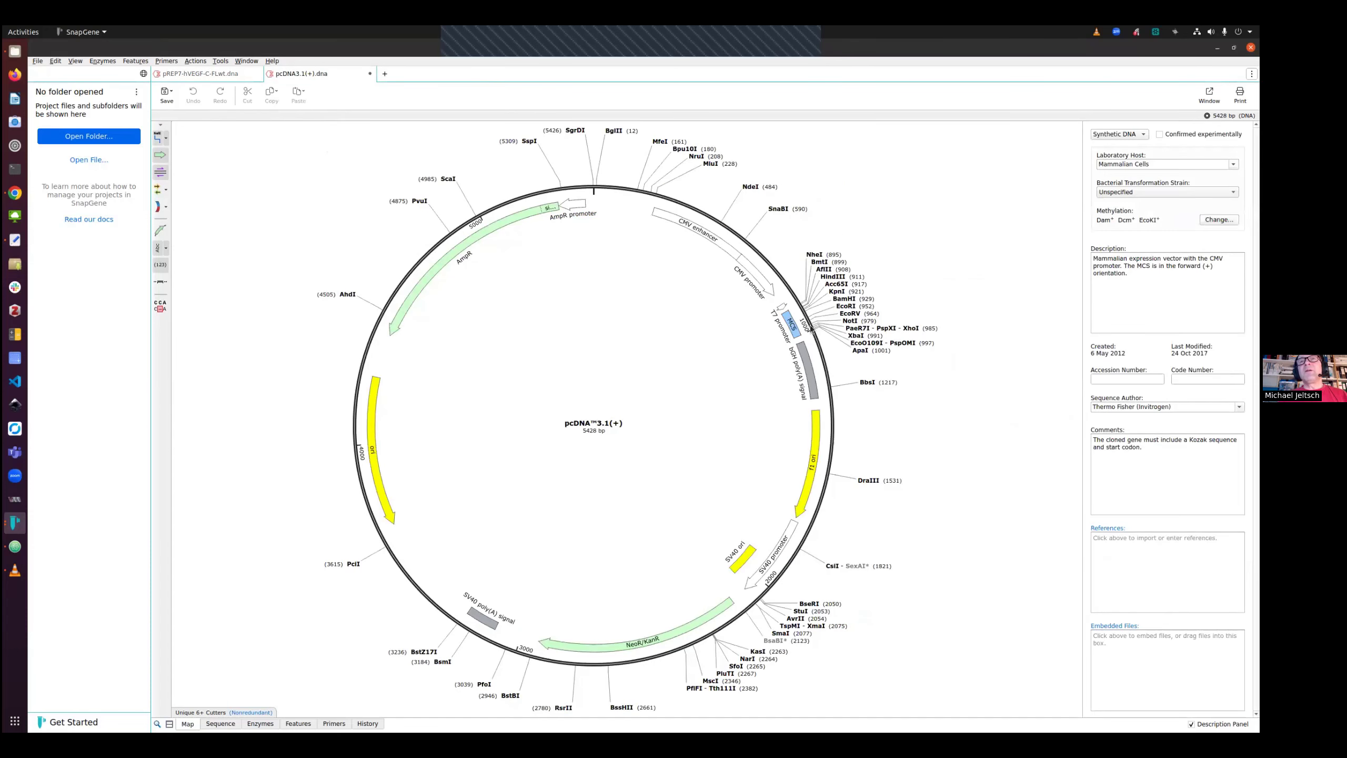
pyautogui.click(846, 307)
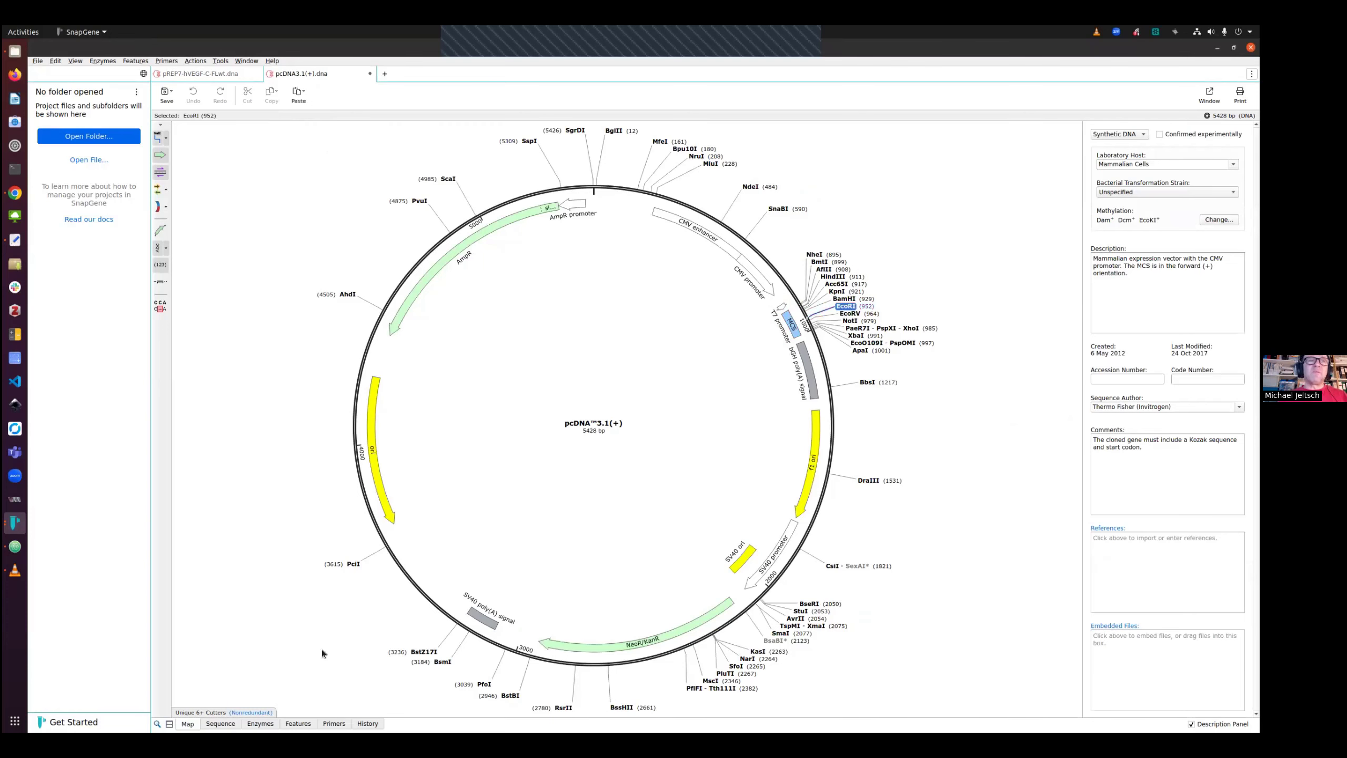
# Paste the VEGF-C sequence into pcDNA3.1(+) after base 939 in the MCS, inserting 1260 bp
pyautogui.click(220, 723)
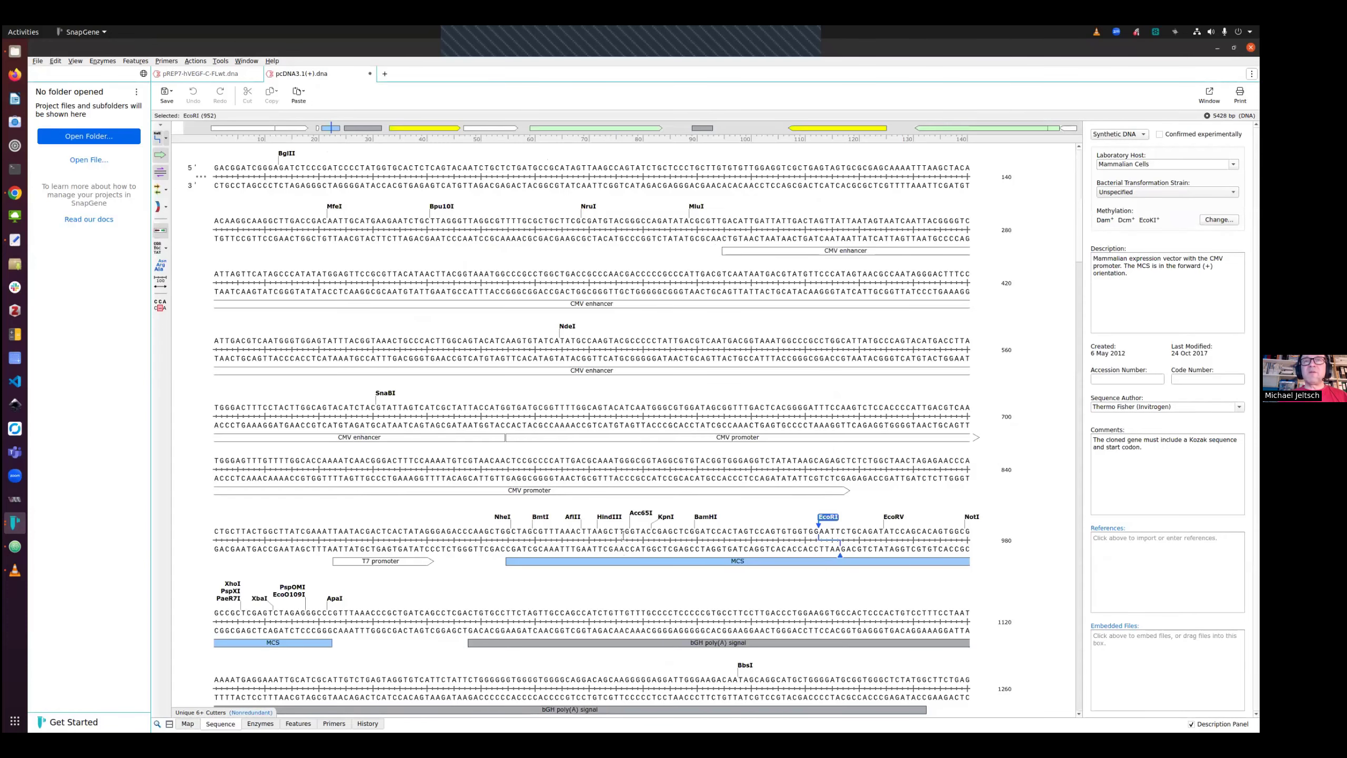
pyautogui.click(748, 532)
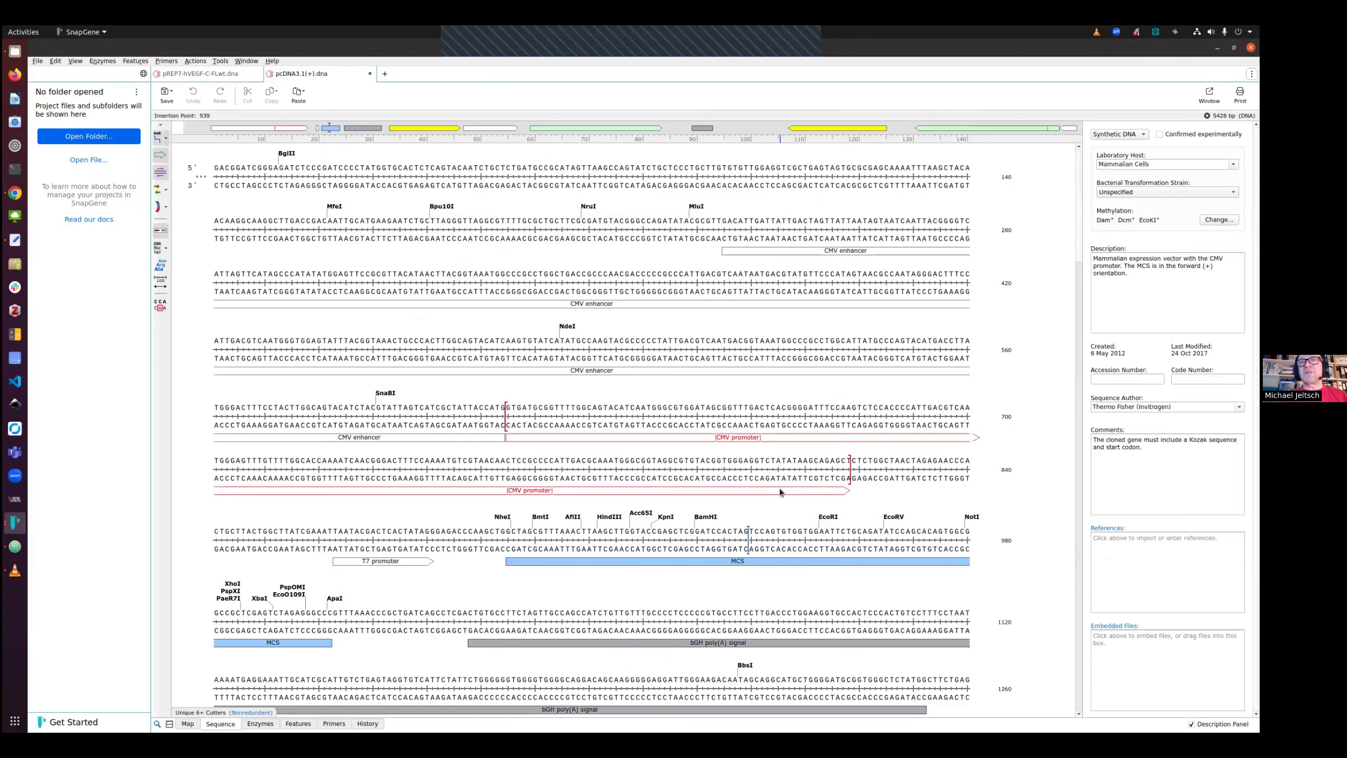
pyautogui.click(54, 62)
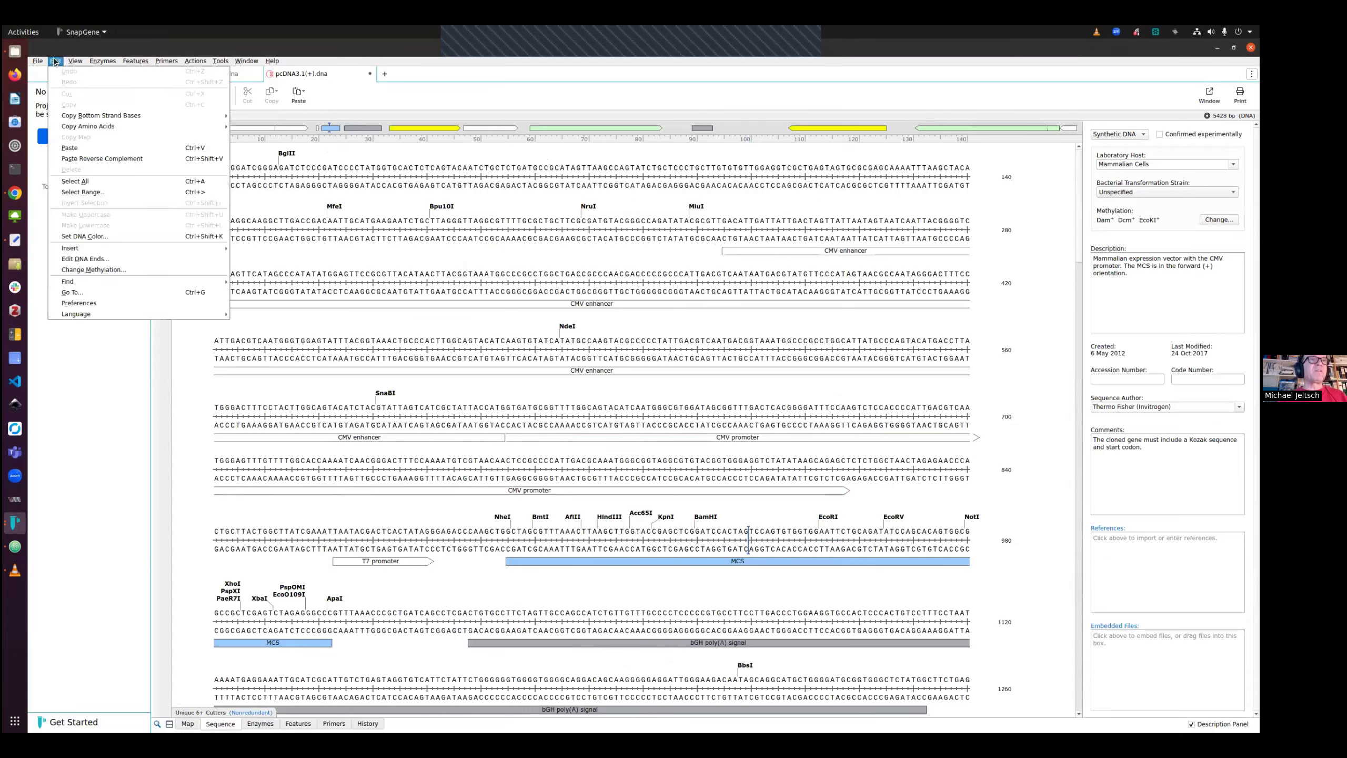
pyautogui.click(83, 148)
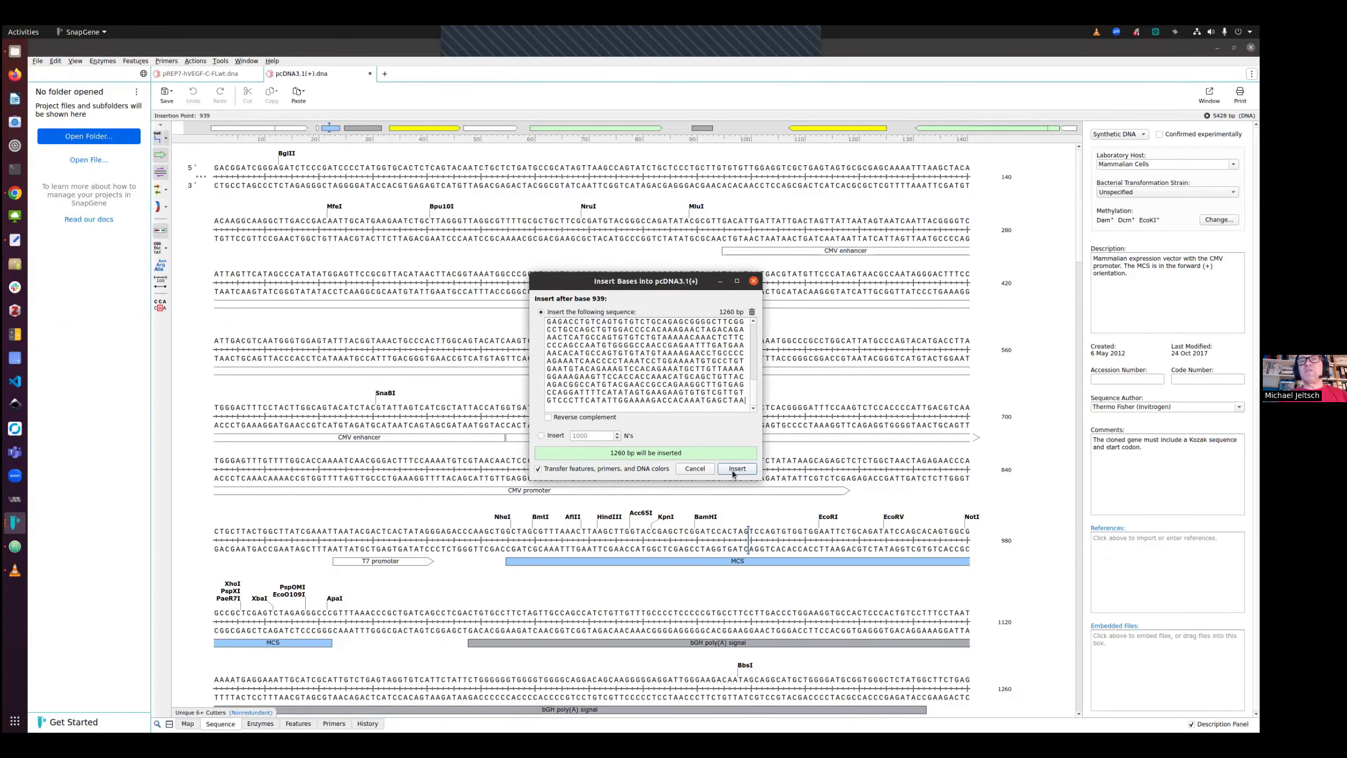
pyautogui.click(736, 469)
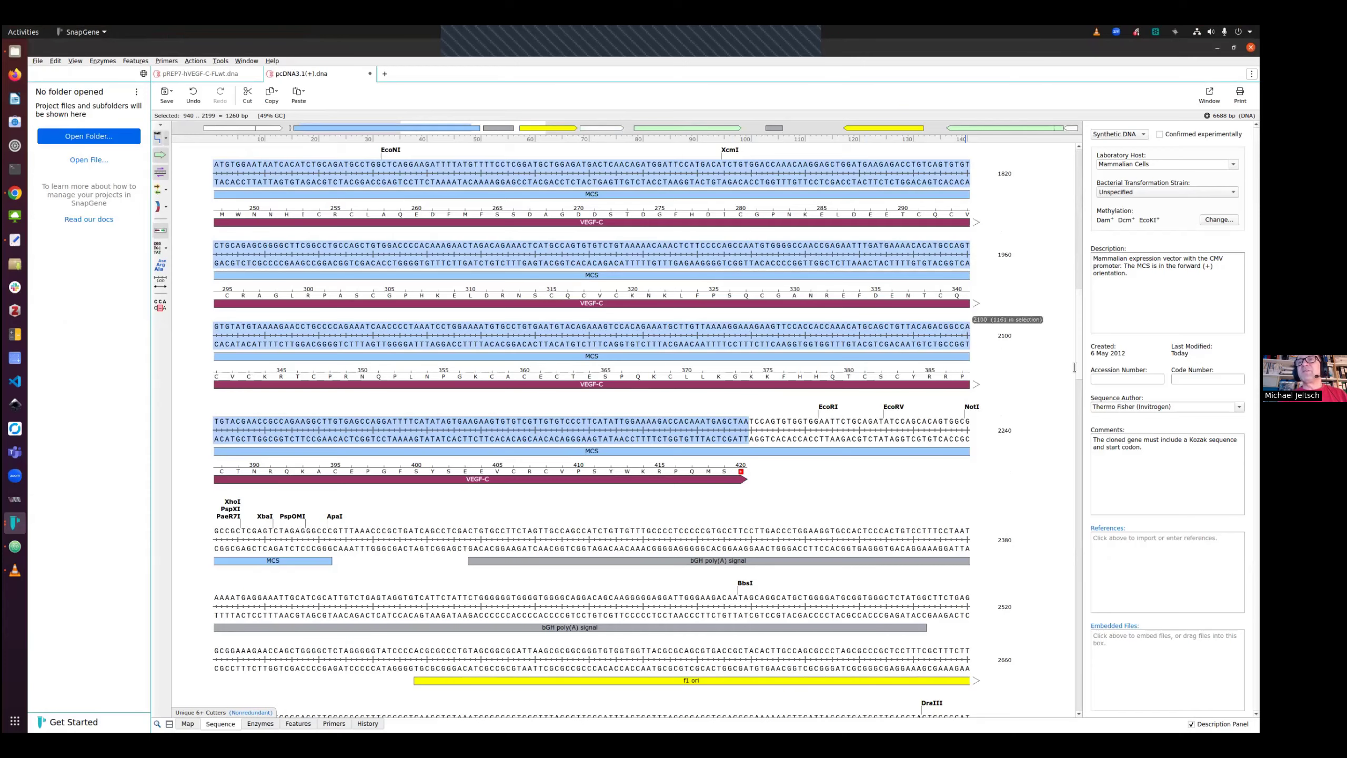
# Undo the VEGF-C sequence insertion into pcDNA3.1(+)
pyautogui.scroll(5, 1076, 341)
pyautogui.scroll(5, 1061, 265)
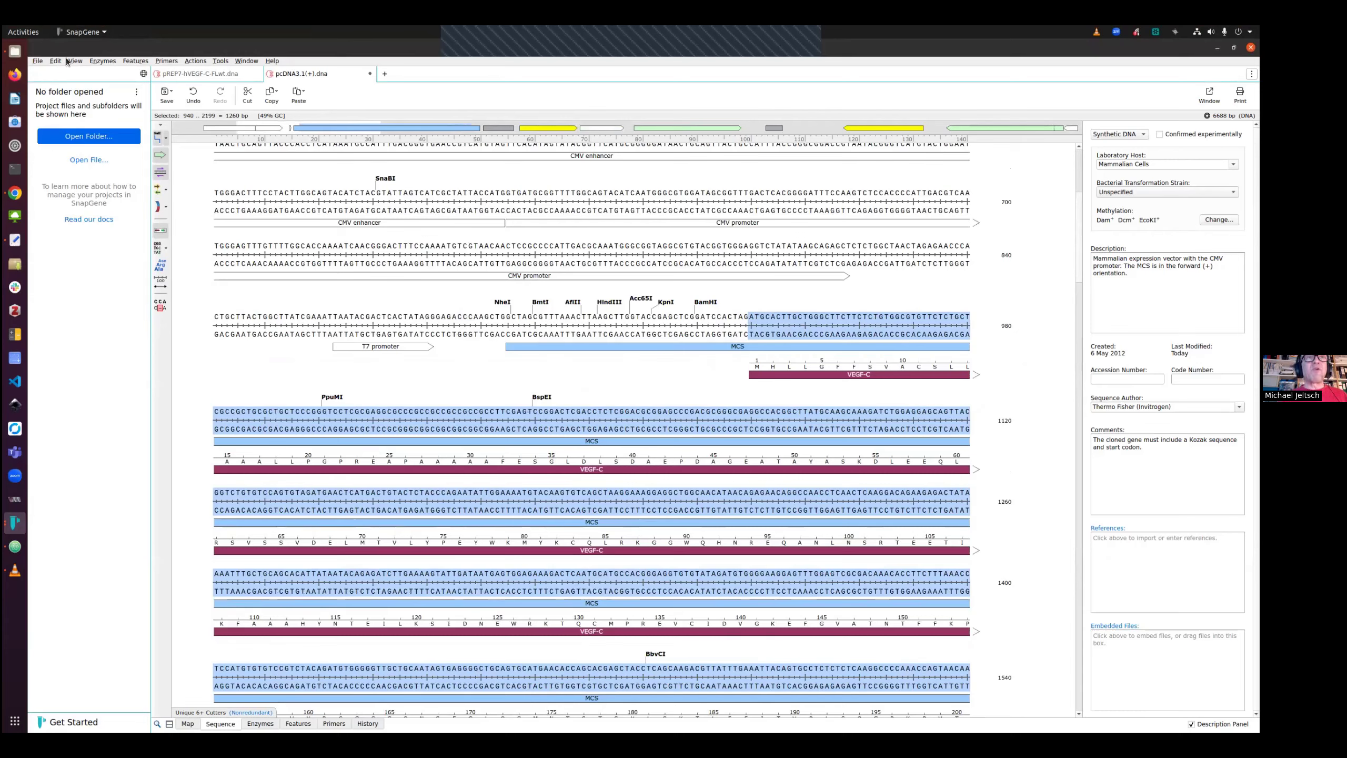
pyautogui.click(167, 61)
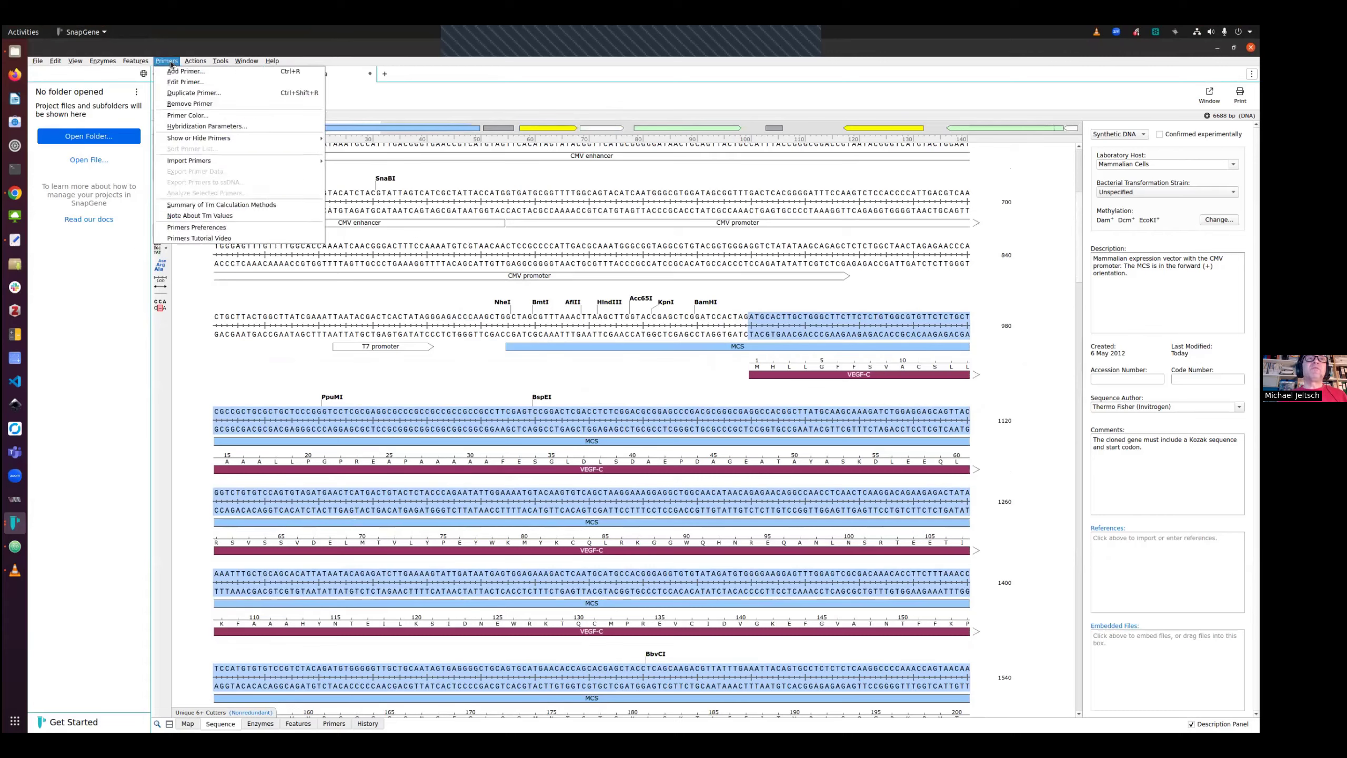
pyautogui.moveTo(193, 65)
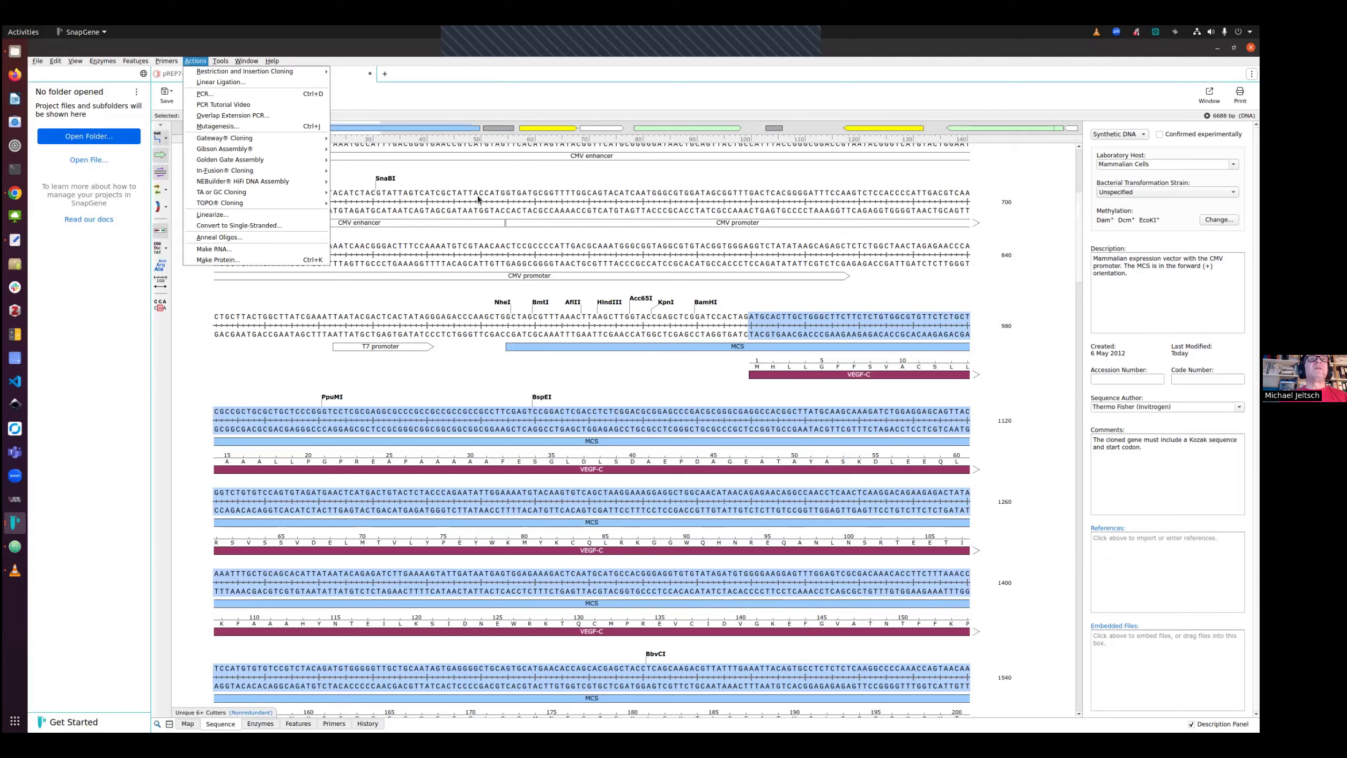
pyautogui.click(415, 101)
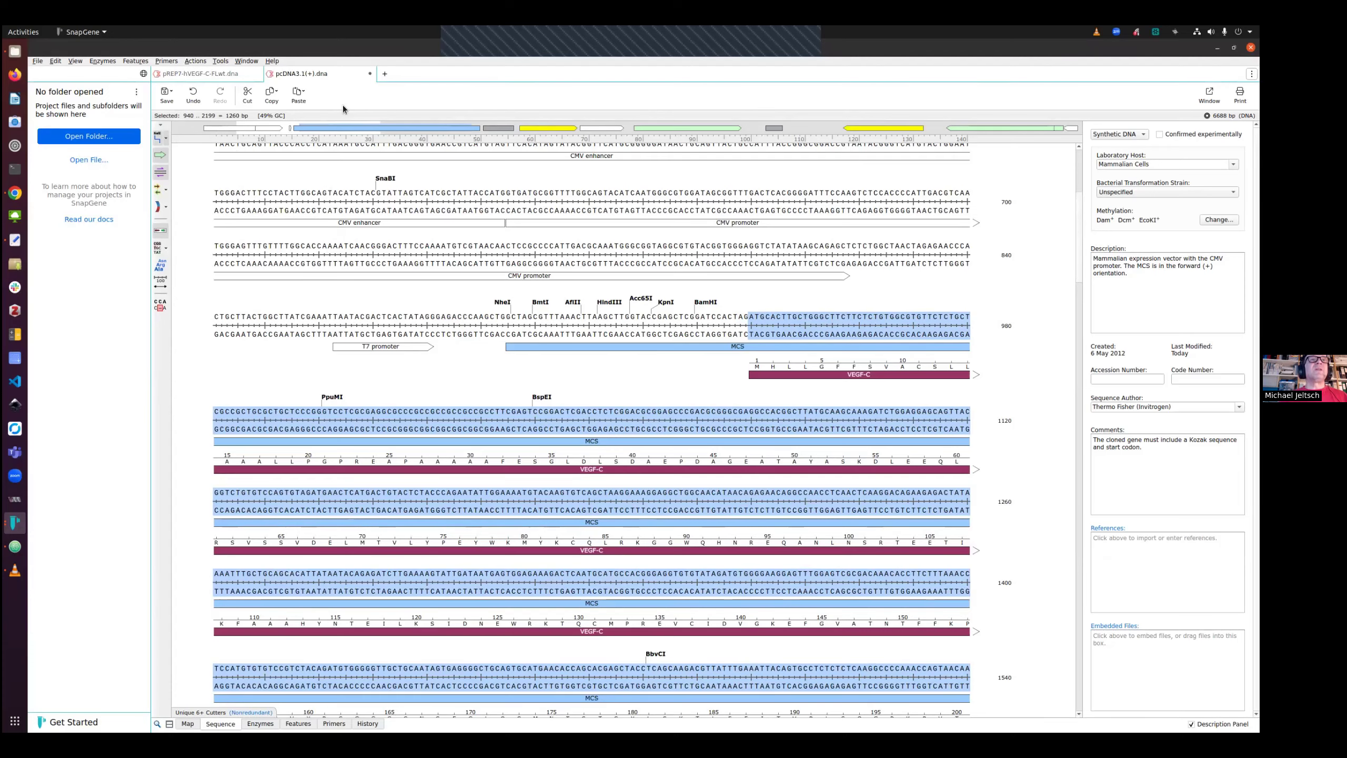
pyautogui.hotkey('ctrl', 'z')
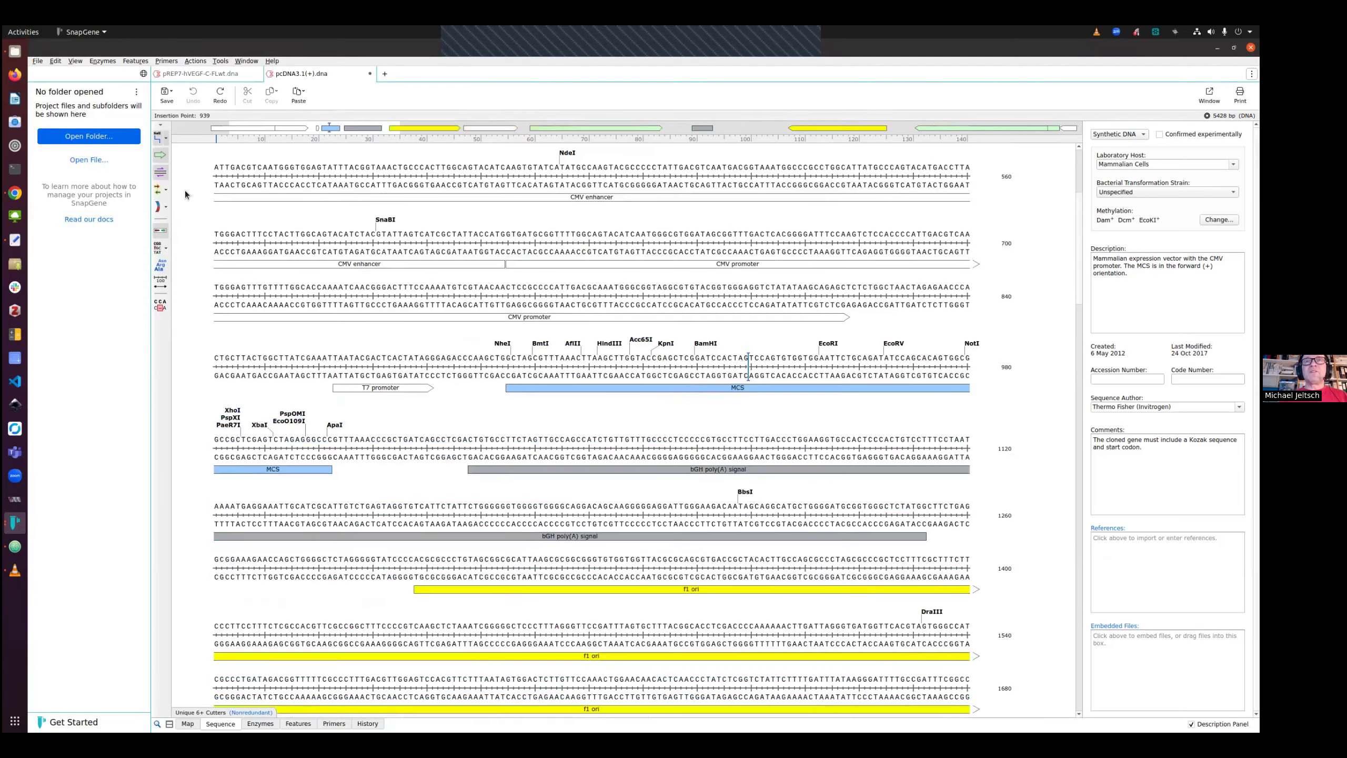
# Switch to pREP7-hVEGF-C-FLwt and show the Unique & Dual Cutters enzyme set on its map
pyautogui.click(200, 74)
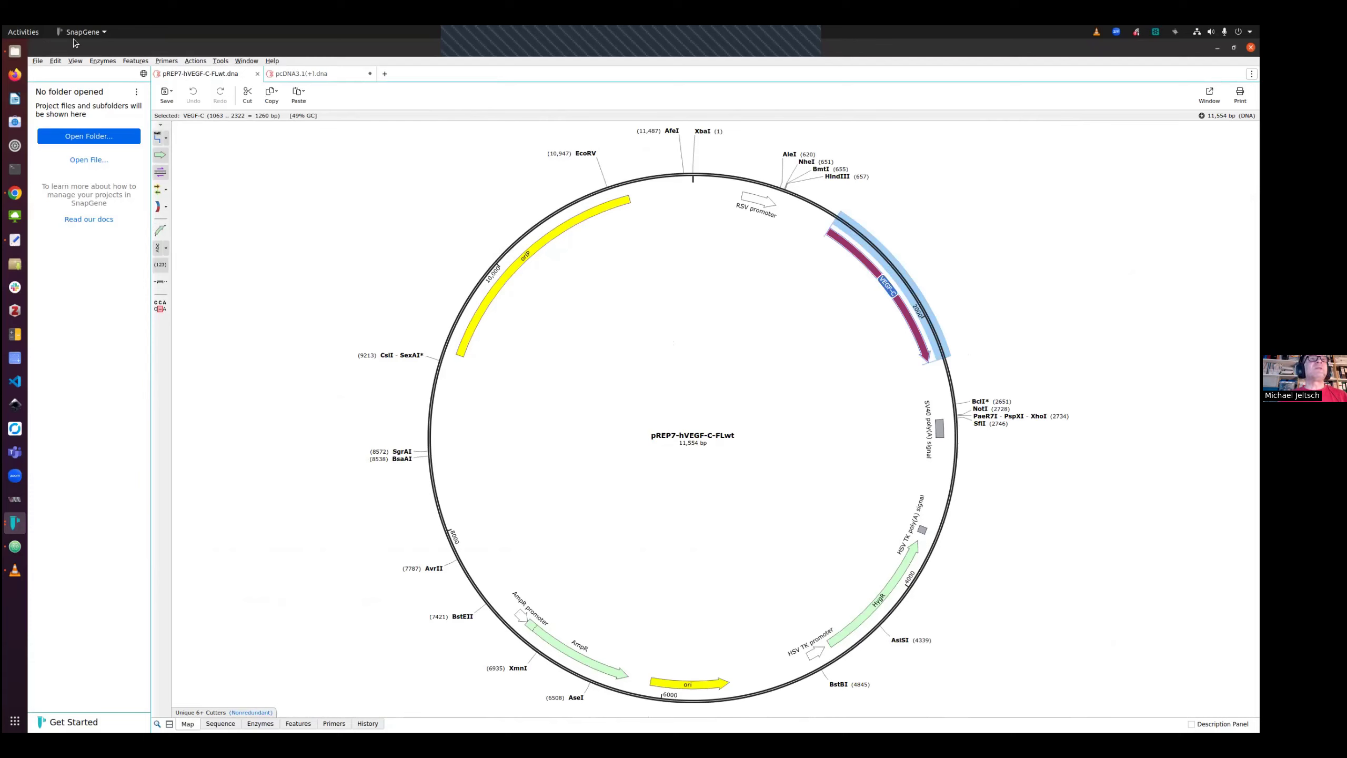
pyautogui.click(136, 60)
pyautogui.click(136, 60)
pyautogui.click(103, 60)
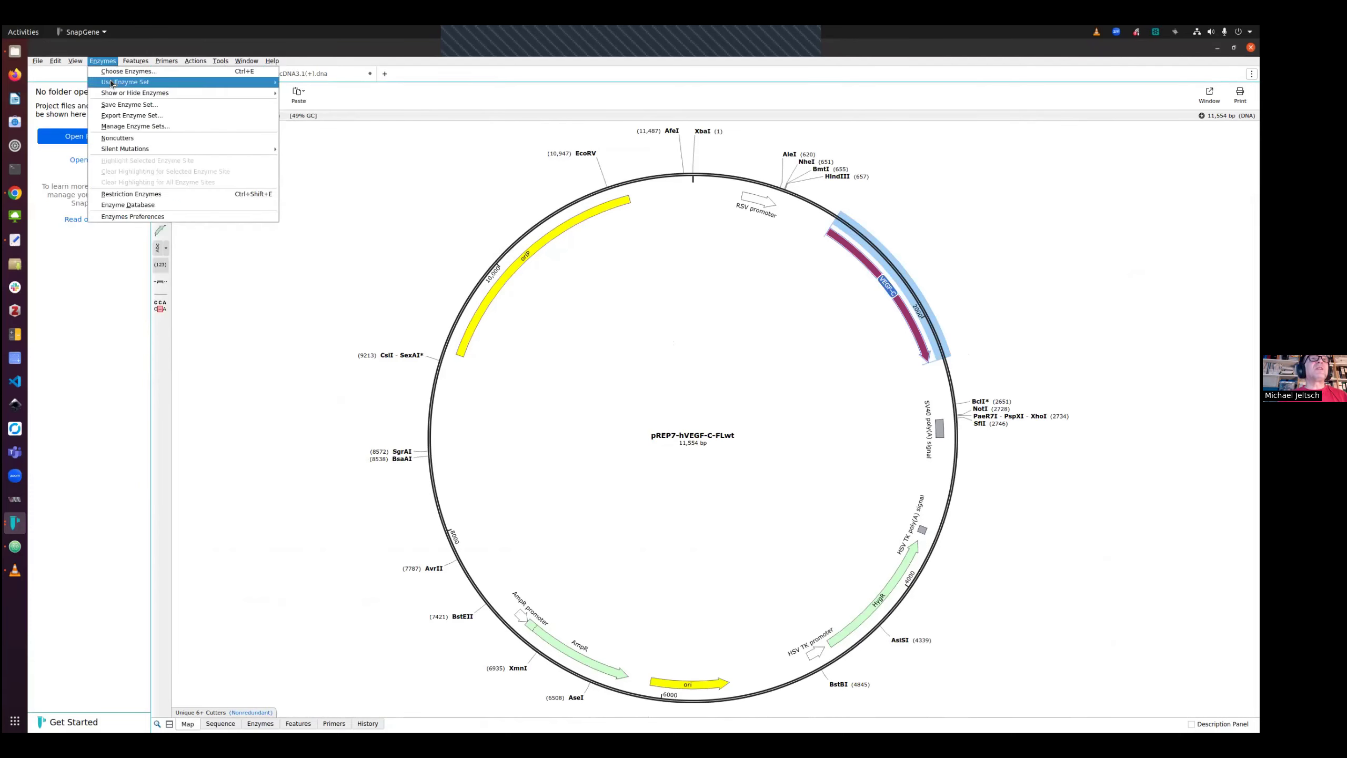
pyautogui.moveTo(125, 81)
pyautogui.click(337, 137)
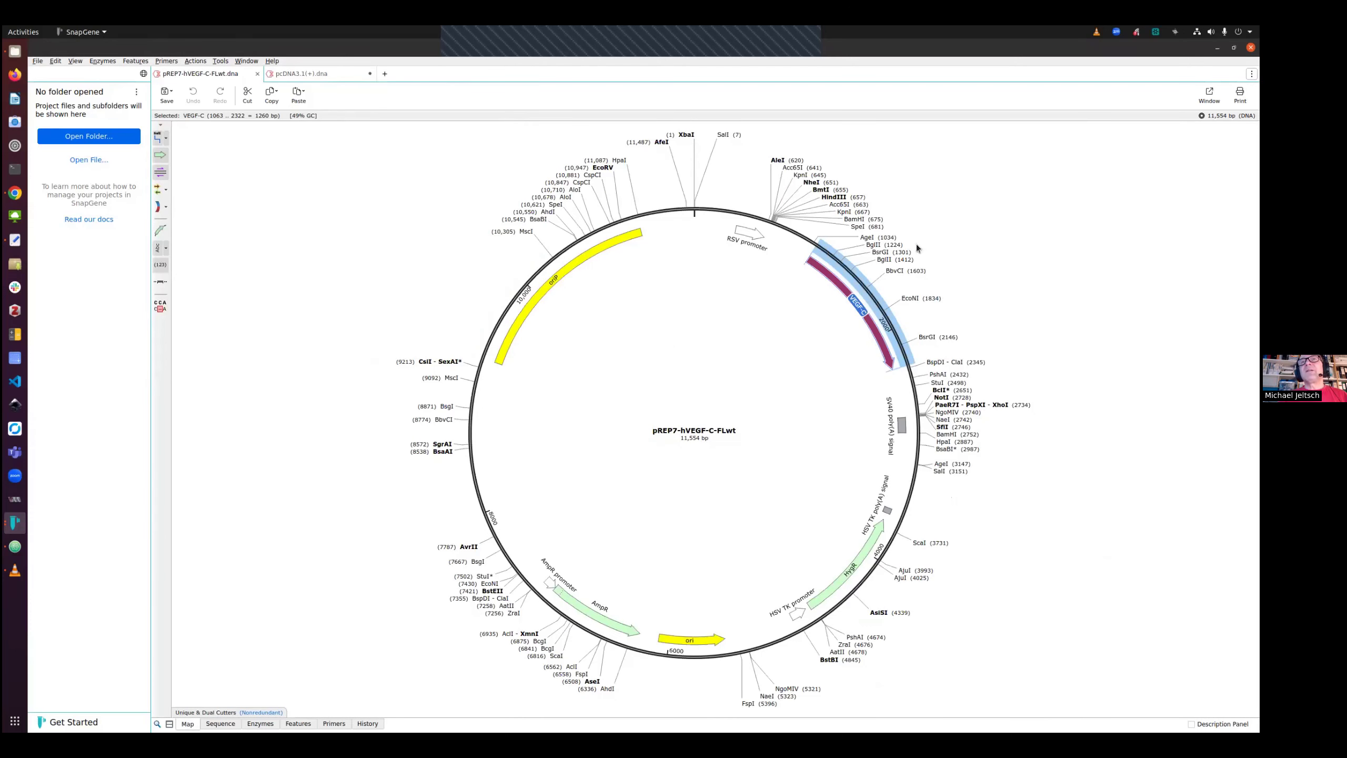
# Select the region from the HindIII site (657) to the StuI site (2498) spanning VEGF-C in pREP7-hVEGF-C-FLwt
pyautogui.click(939, 383)
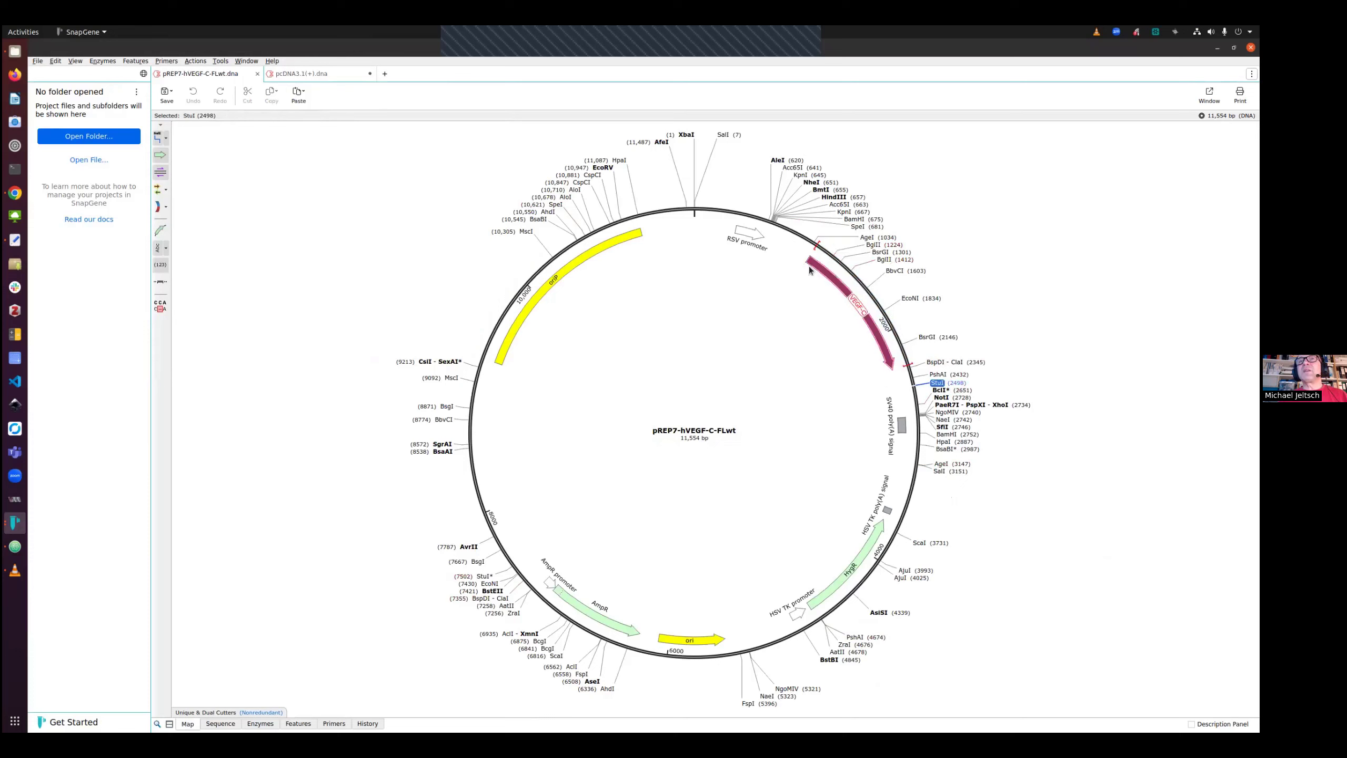
pyautogui.click(833, 197)
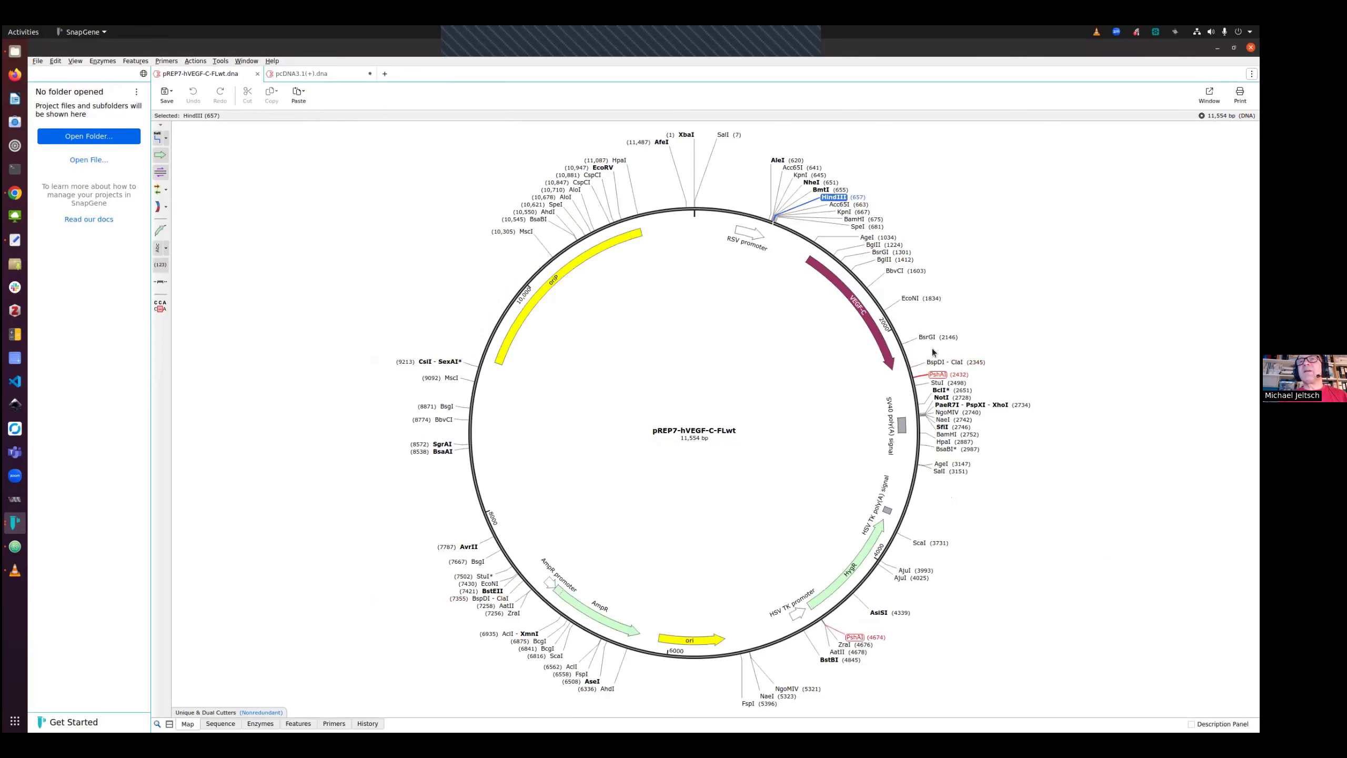
pyautogui.keyDown('shift'); pyautogui.click(938, 383); pyautogui.keyUp('shift')
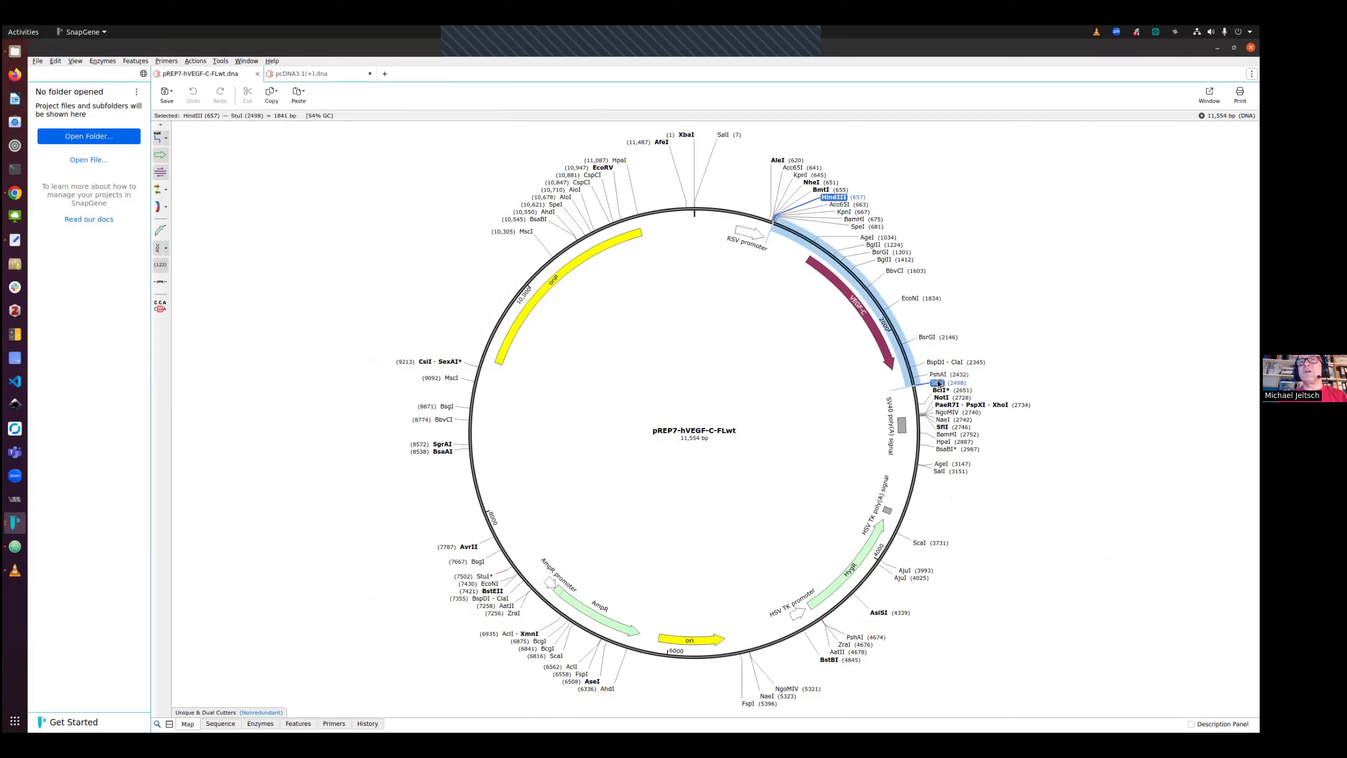
pyautogui.click(195, 61)
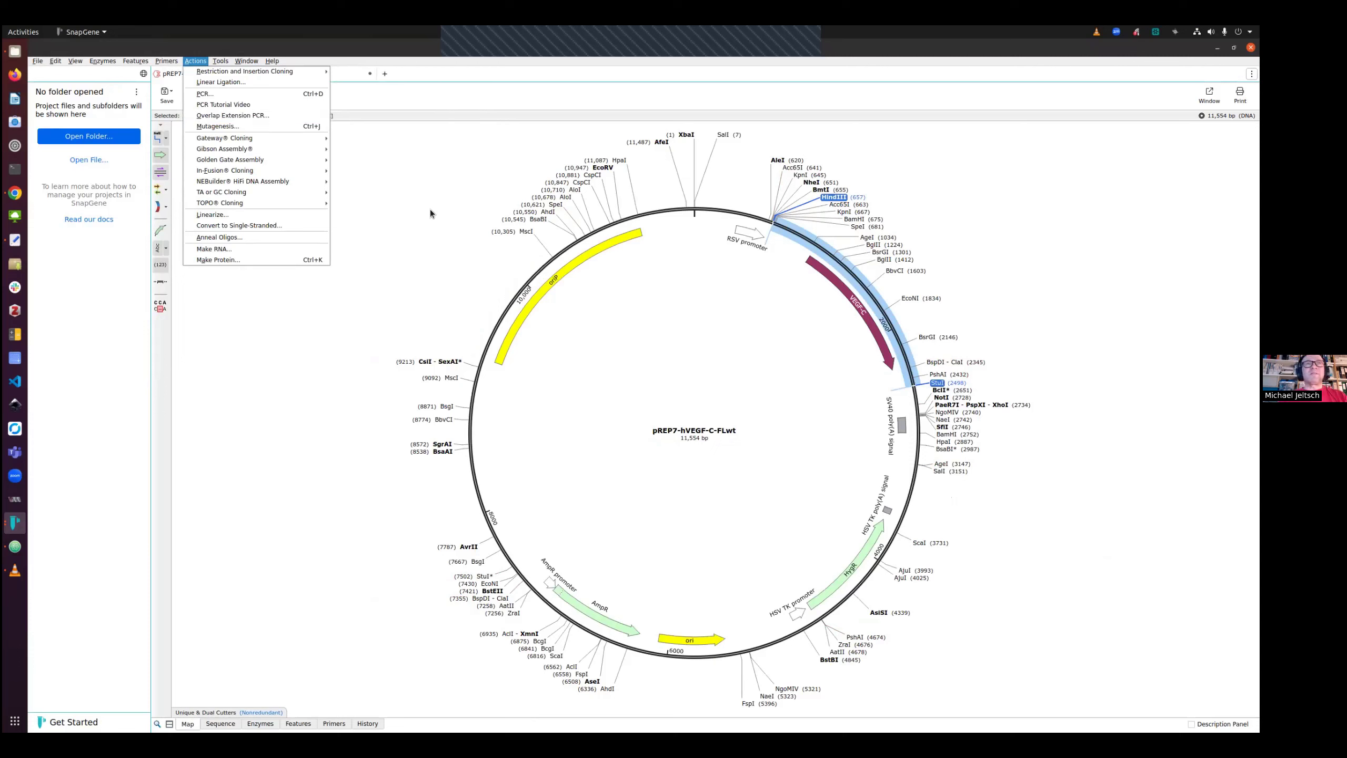
pyautogui.click(440, 184)
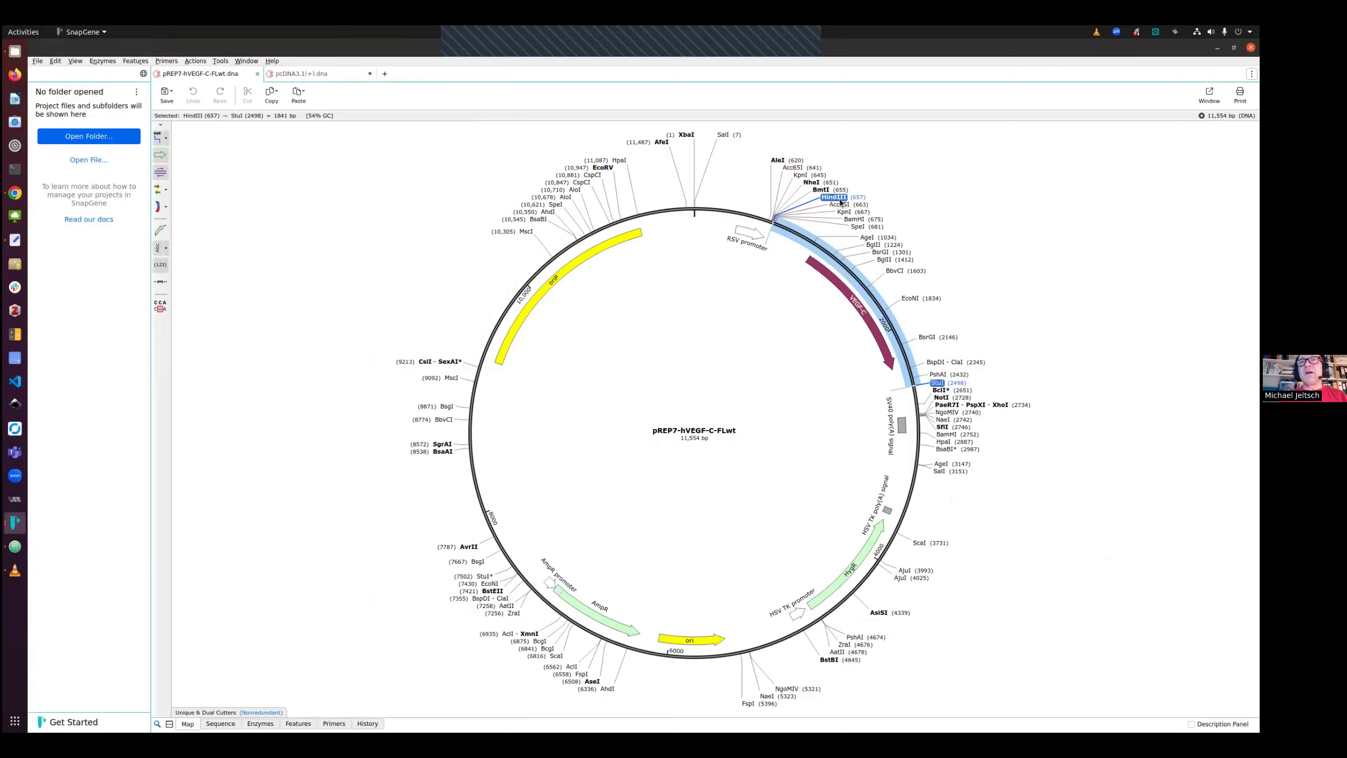
# Examine the selected HindIII–StuI fragment's ends and the VEGF-C coding sequence in the sequence view
pyautogui.click(221, 723)
pyautogui.scroll(3, 598, 322)
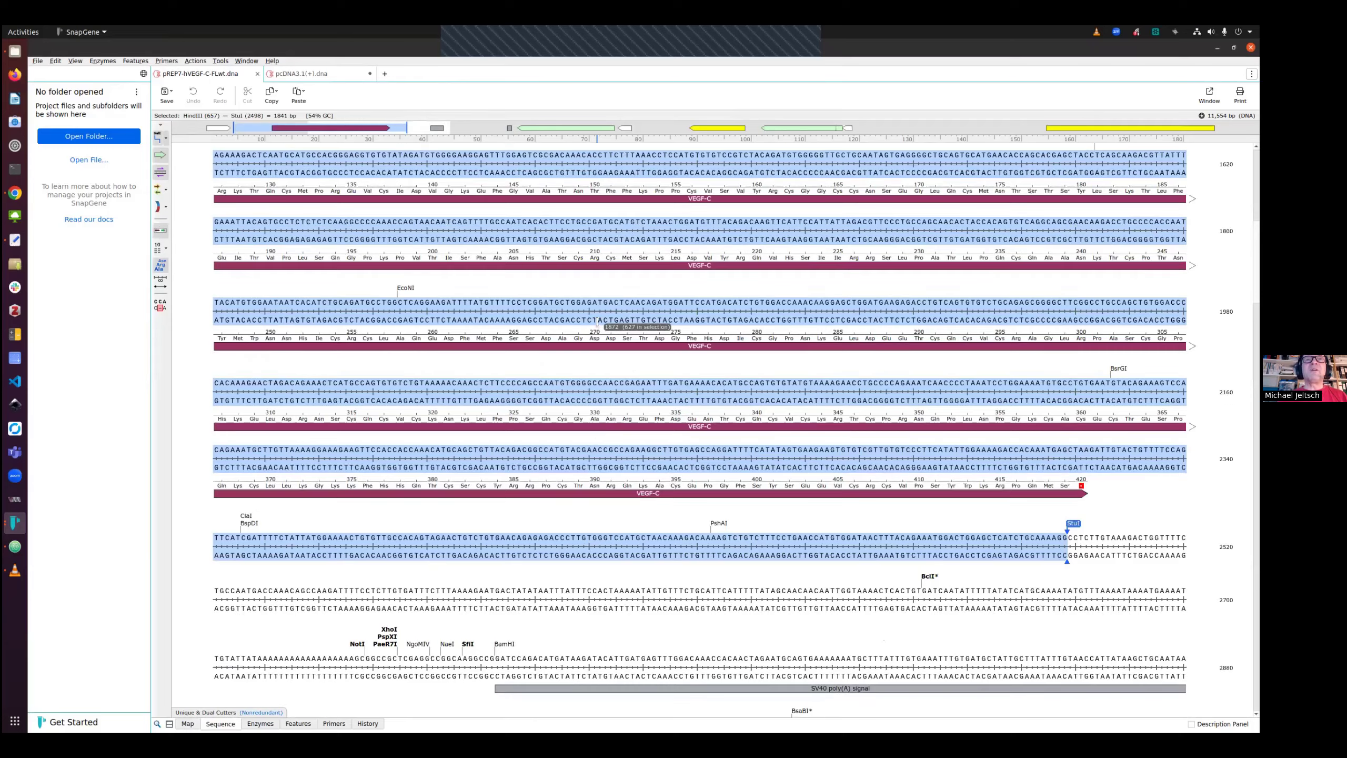
pyautogui.scroll(3, 597, 323)
pyautogui.scroll(2, 597, 322)
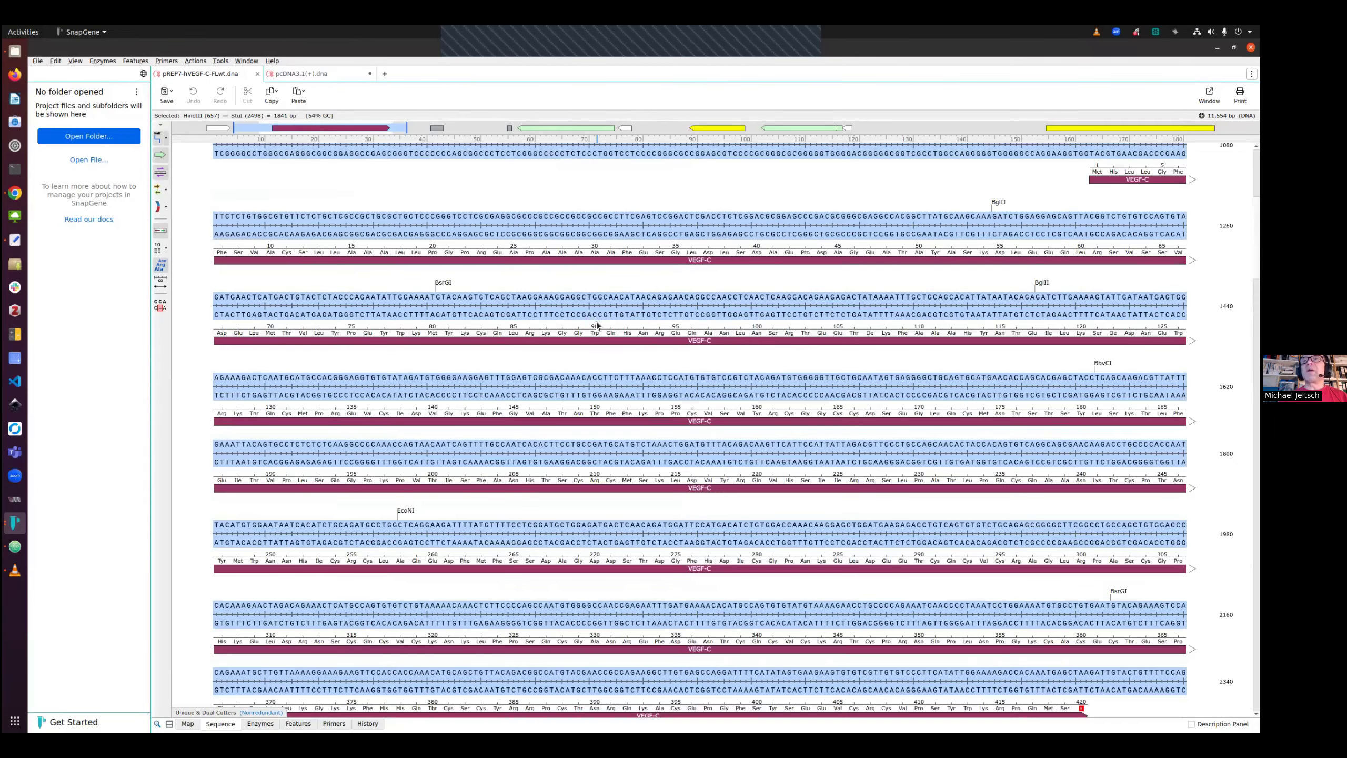
pyautogui.scroll(2, 598, 321)
pyautogui.scroll(3, 597, 322)
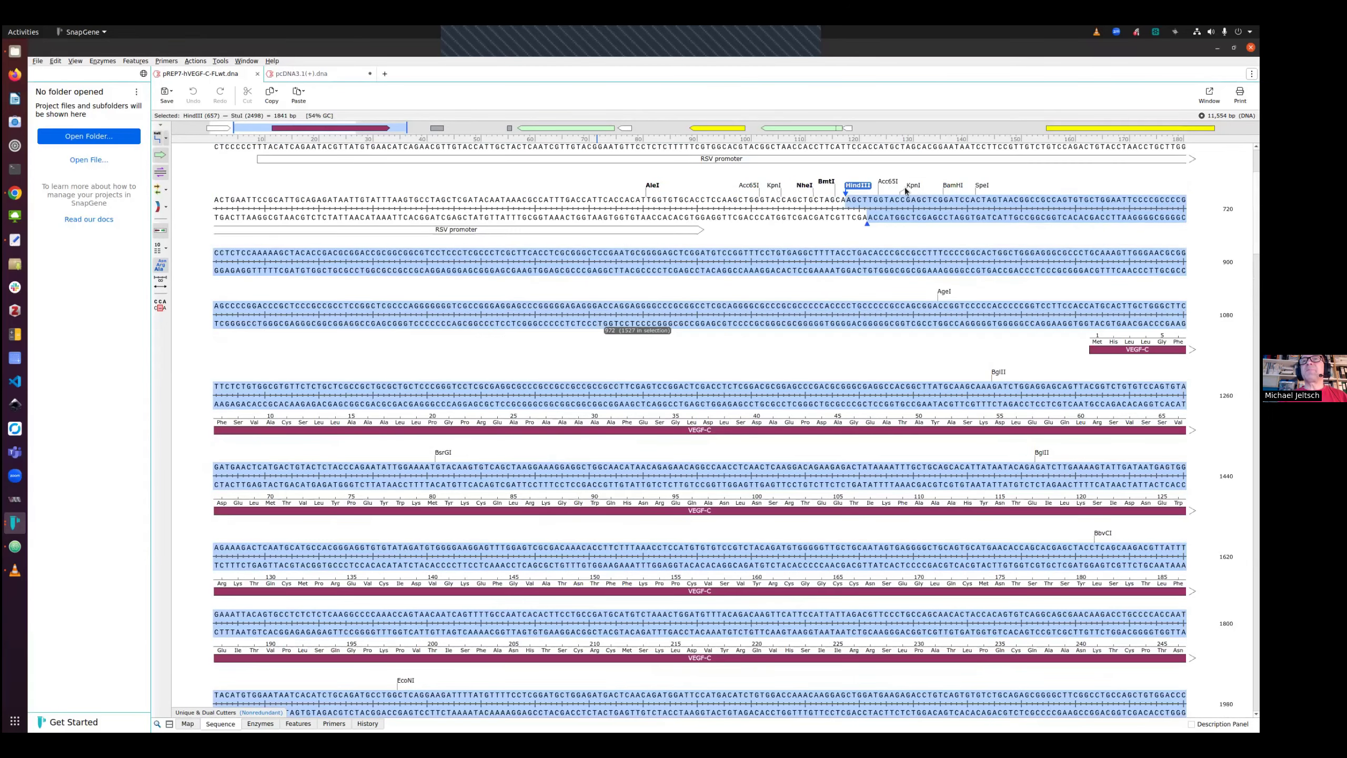
pyautogui.hotkey('alt', 'Tab')
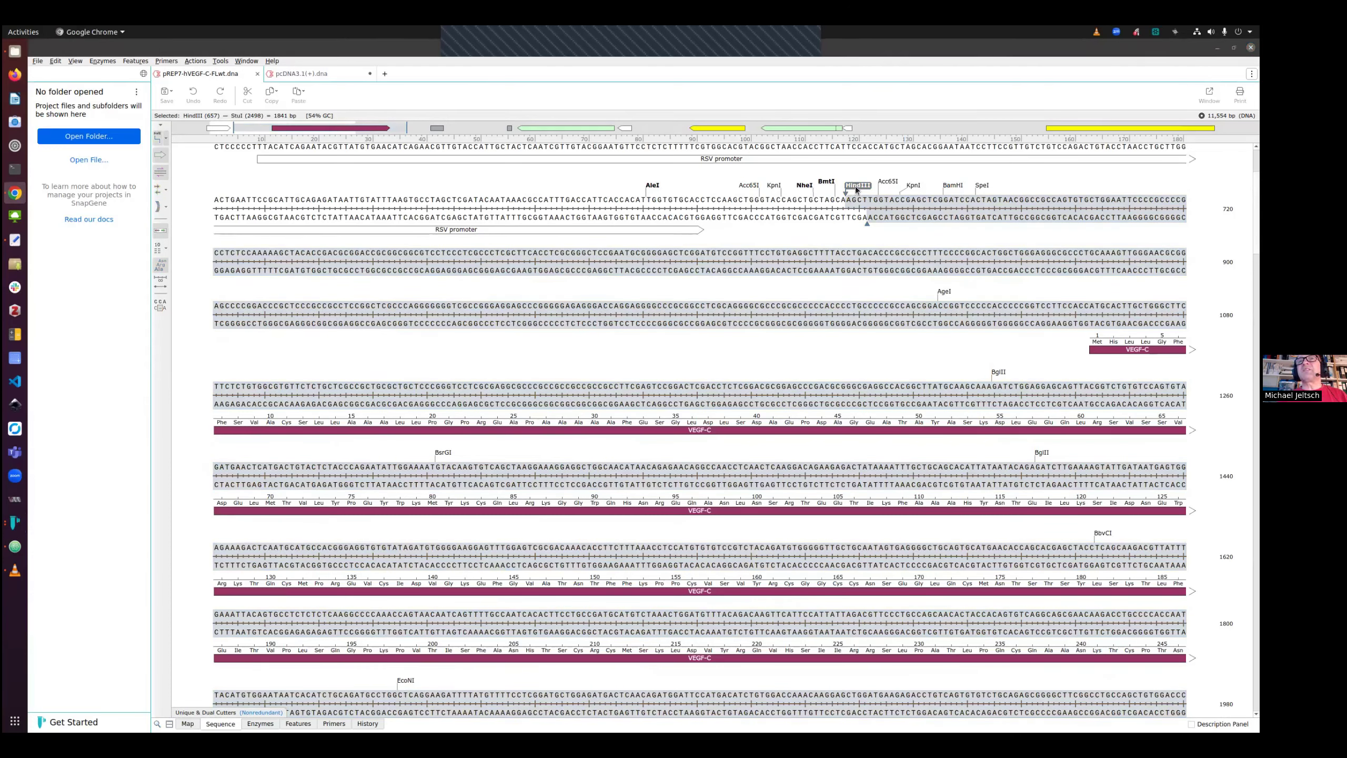
pyautogui.scroll(-4, 1069, 558)
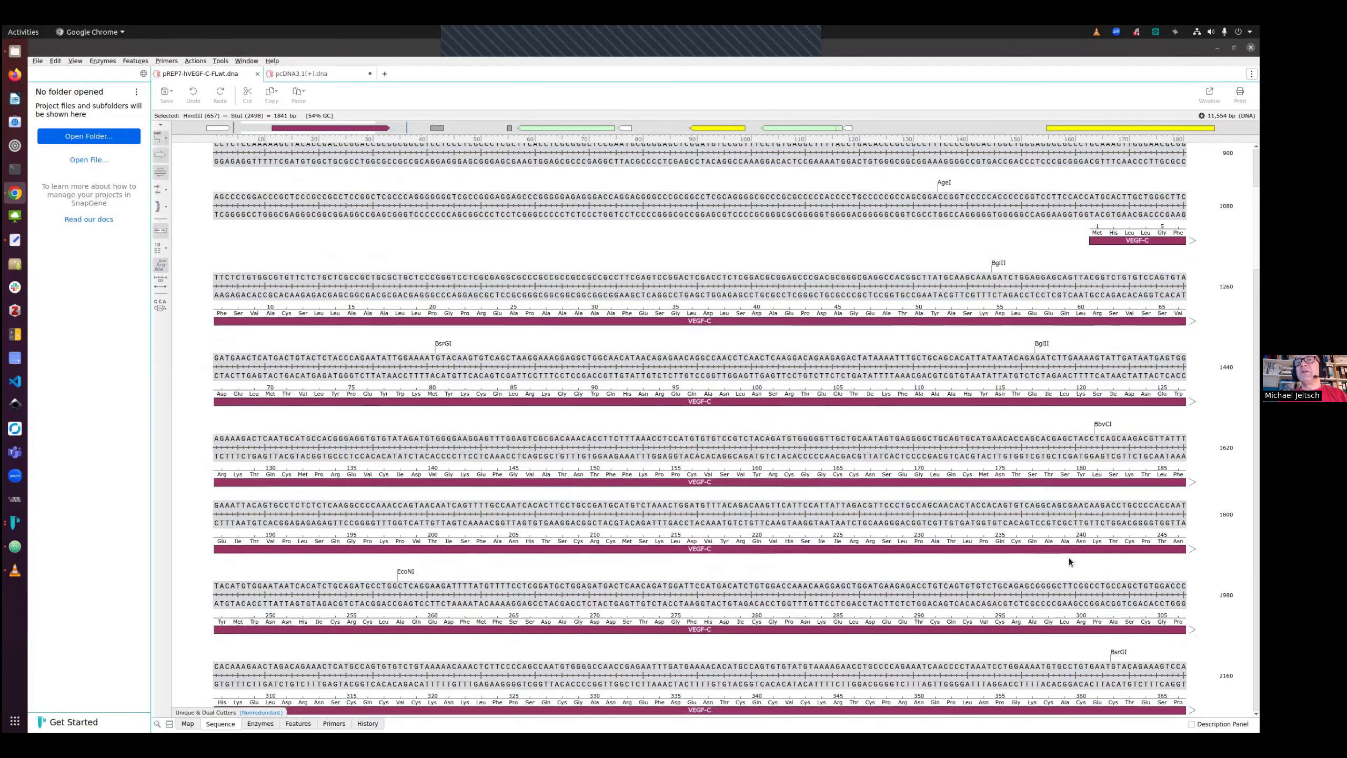
pyautogui.scroll(-1, 1069, 558)
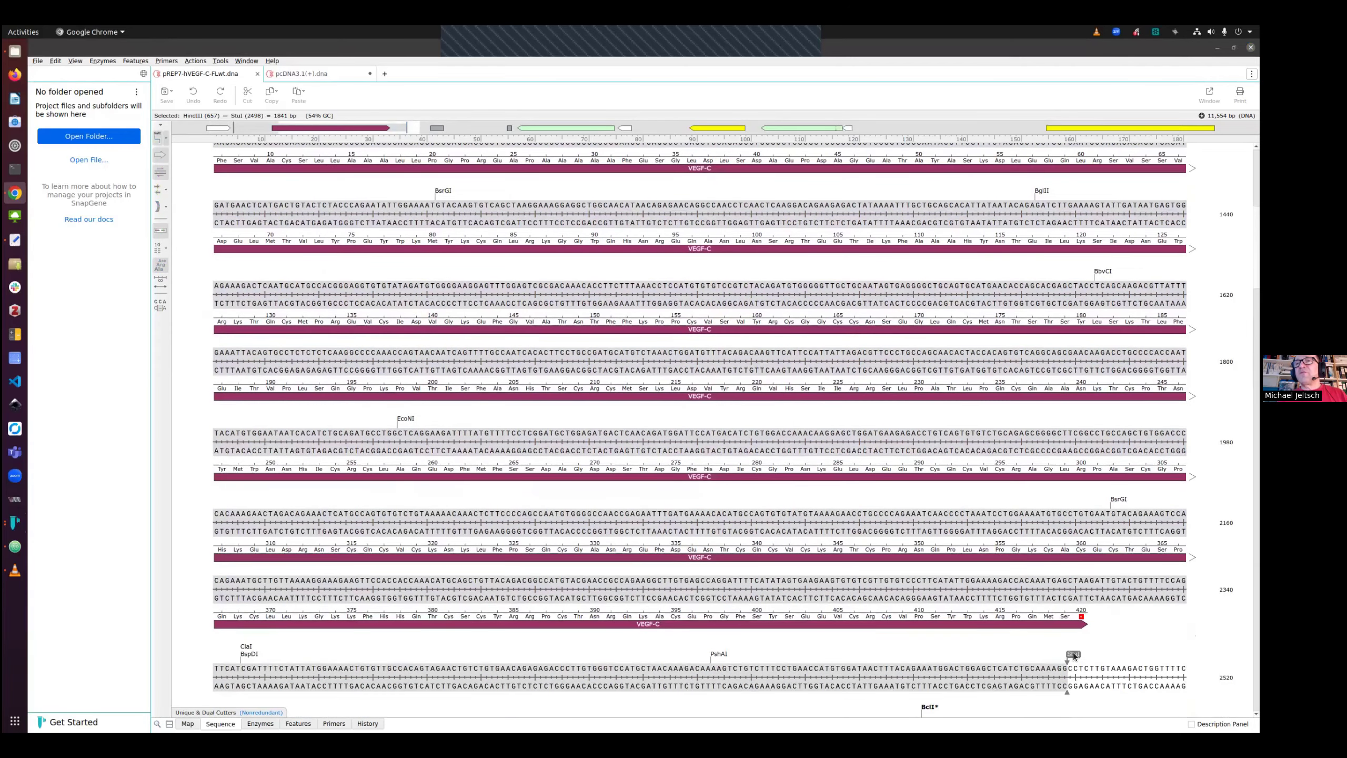
pyautogui.scroll(5, 1075, 654)
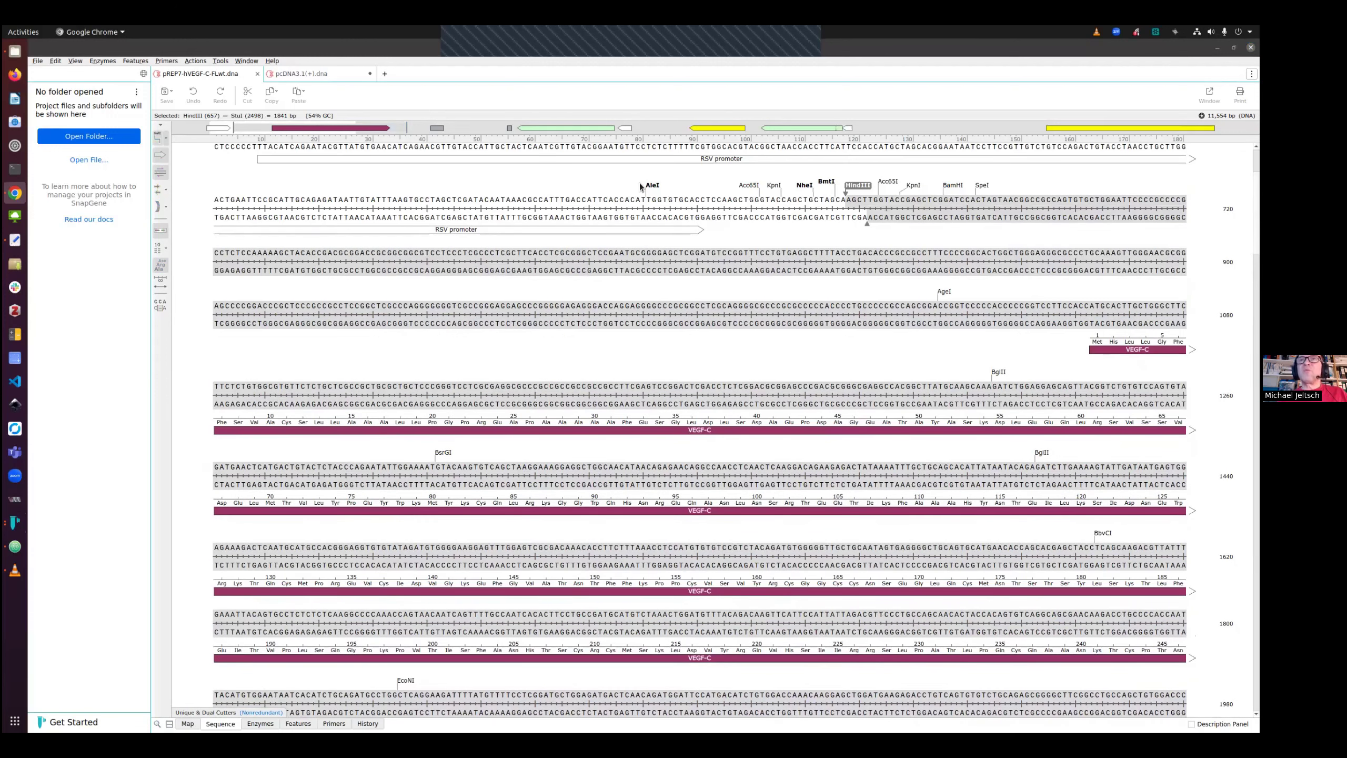
# Copy the HindIII–StuI restriction fragment
pyautogui.click(56, 61)
pyautogui.moveTo(70, 109)
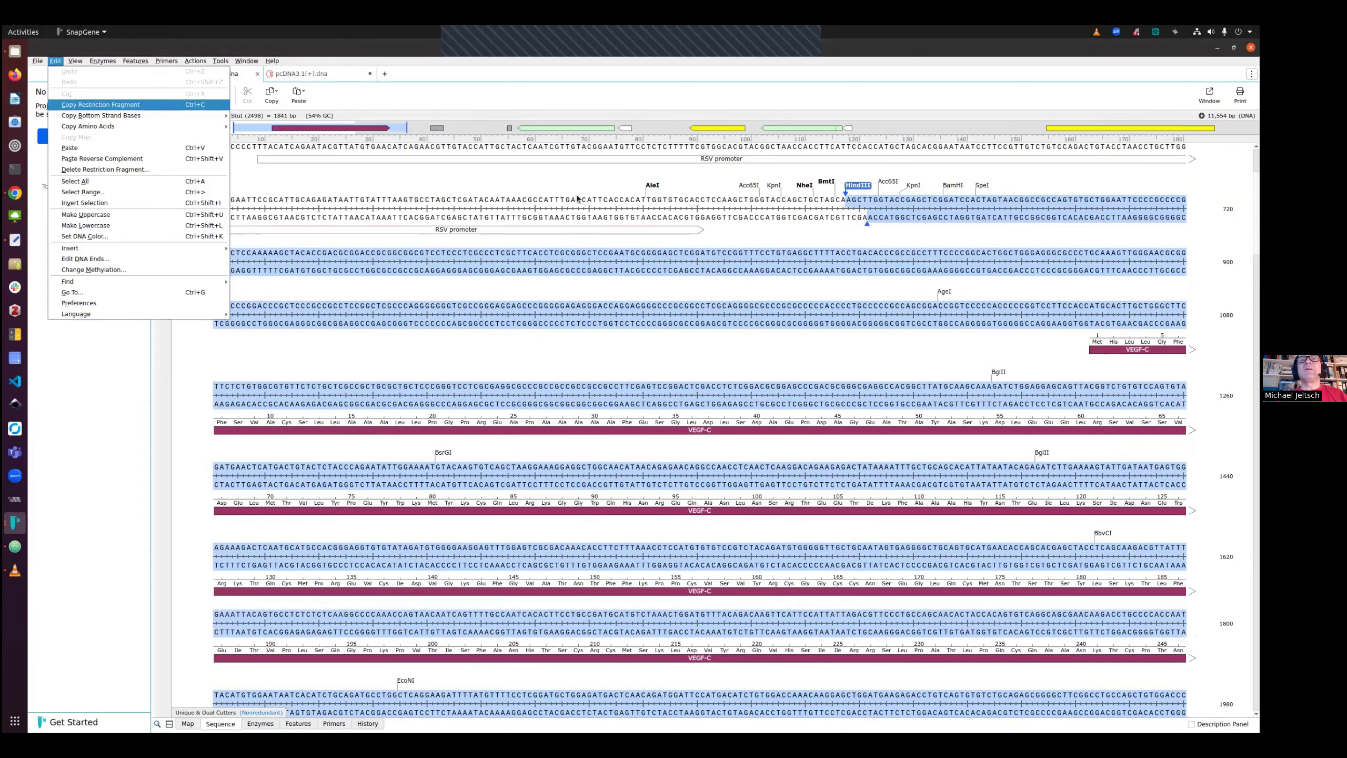
pyautogui.click(69, 109)
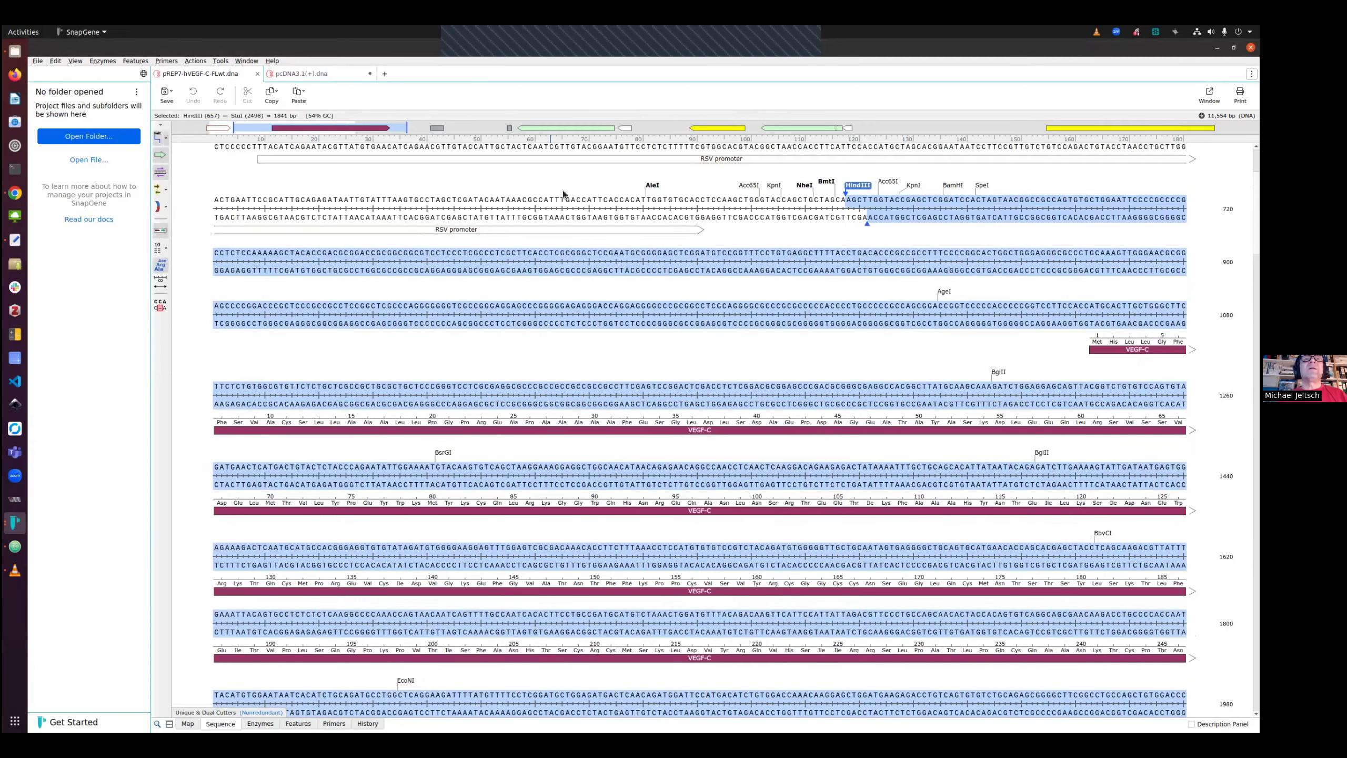
# Paste the copied fragment between the HindIII and EcoRV sites of pcDNA3.1(+) and clone the product
pyautogui.click(298, 75)
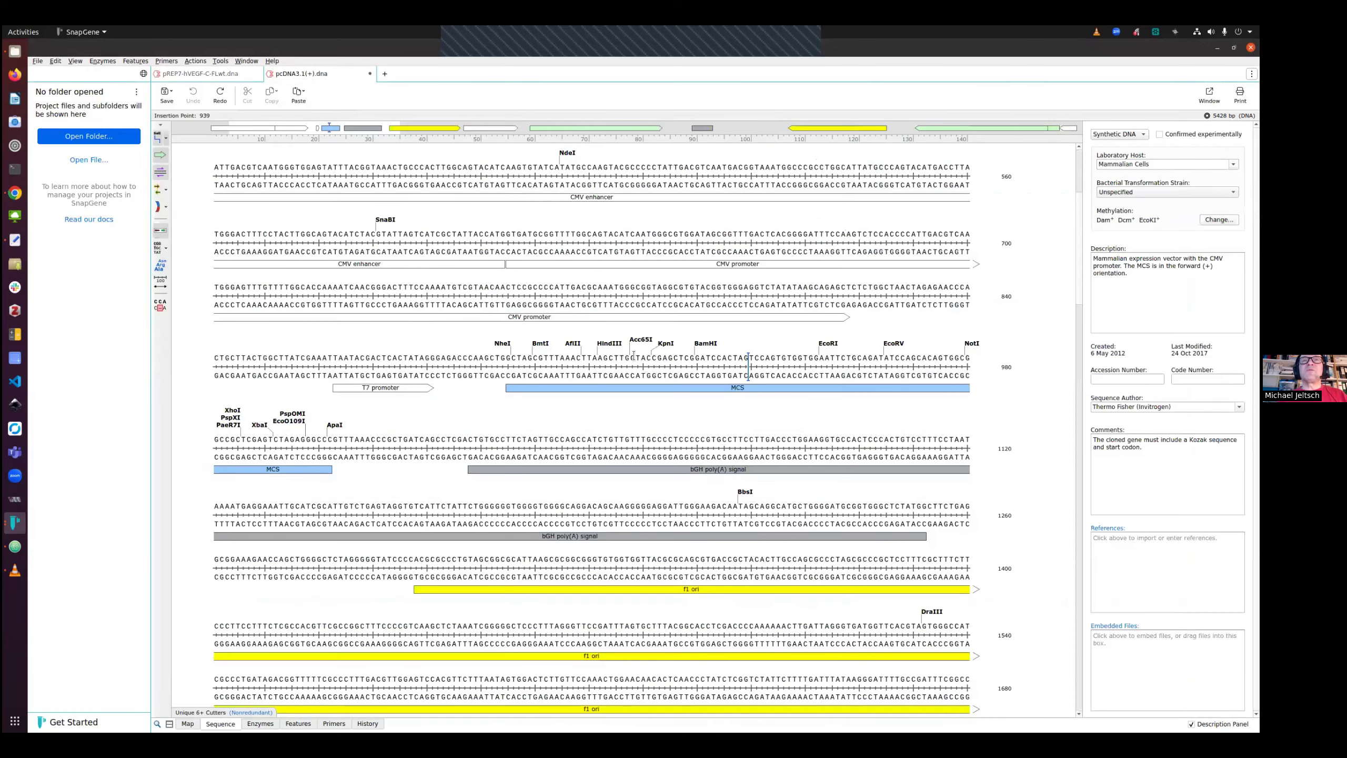
pyautogui.click(610, 343)
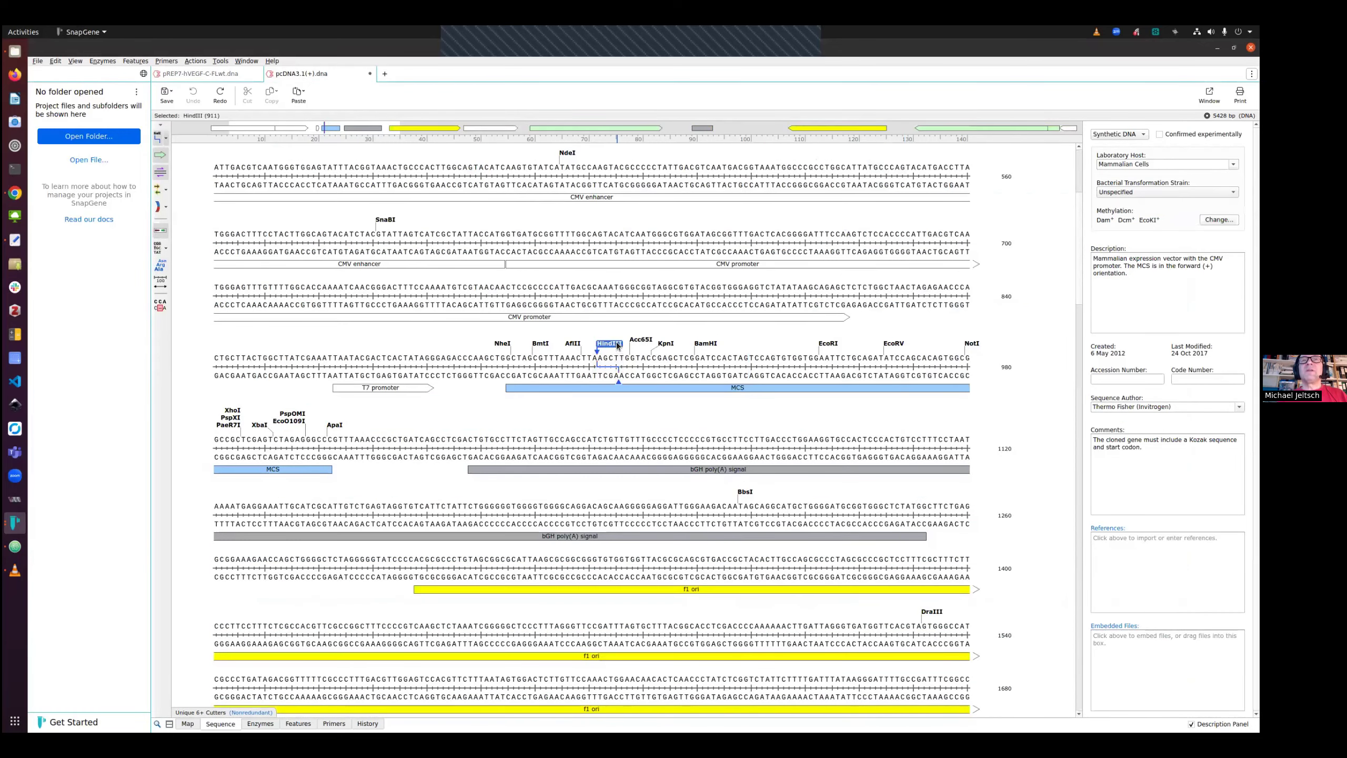
pyautogui.keyDown('shift'); pyautogui.click(892, 343); pyautogui.keyUp('shift')
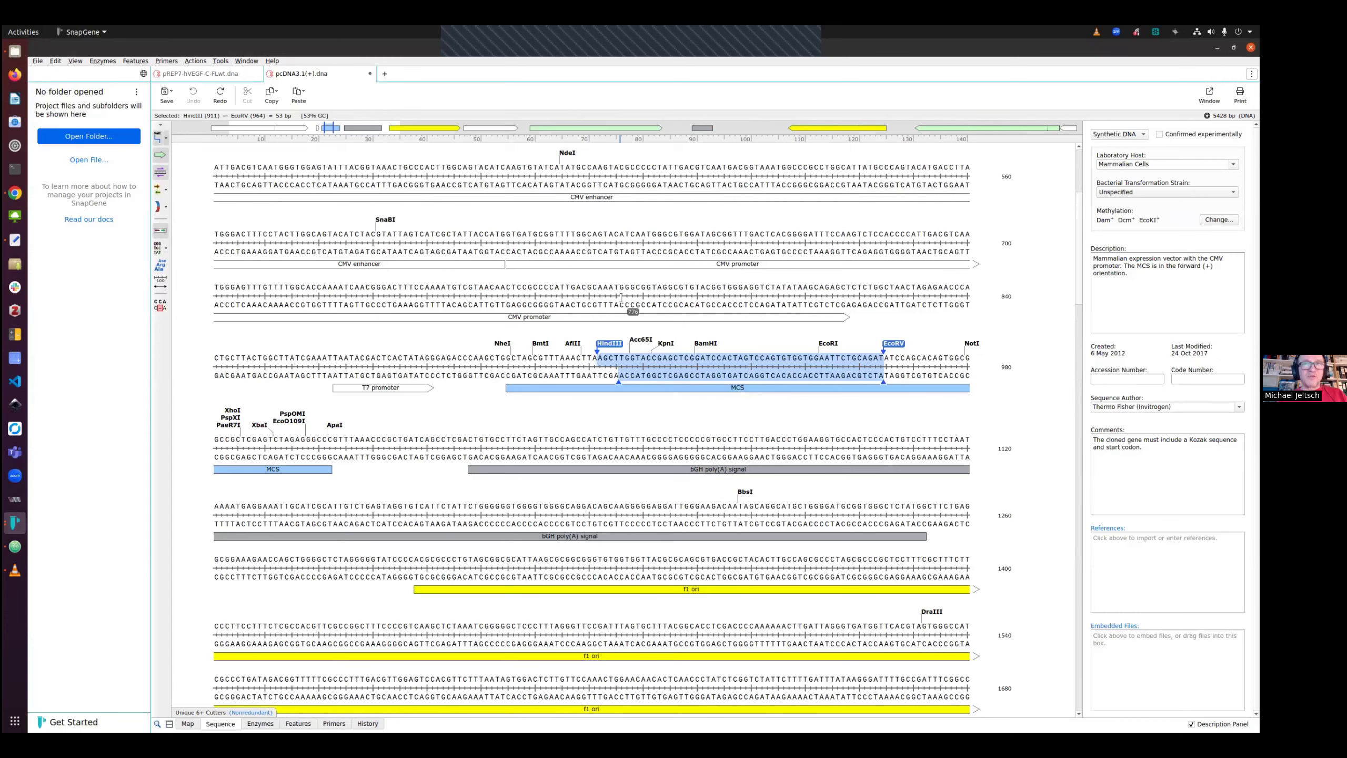
pyautogui.hotkey('ctrl', 'v')
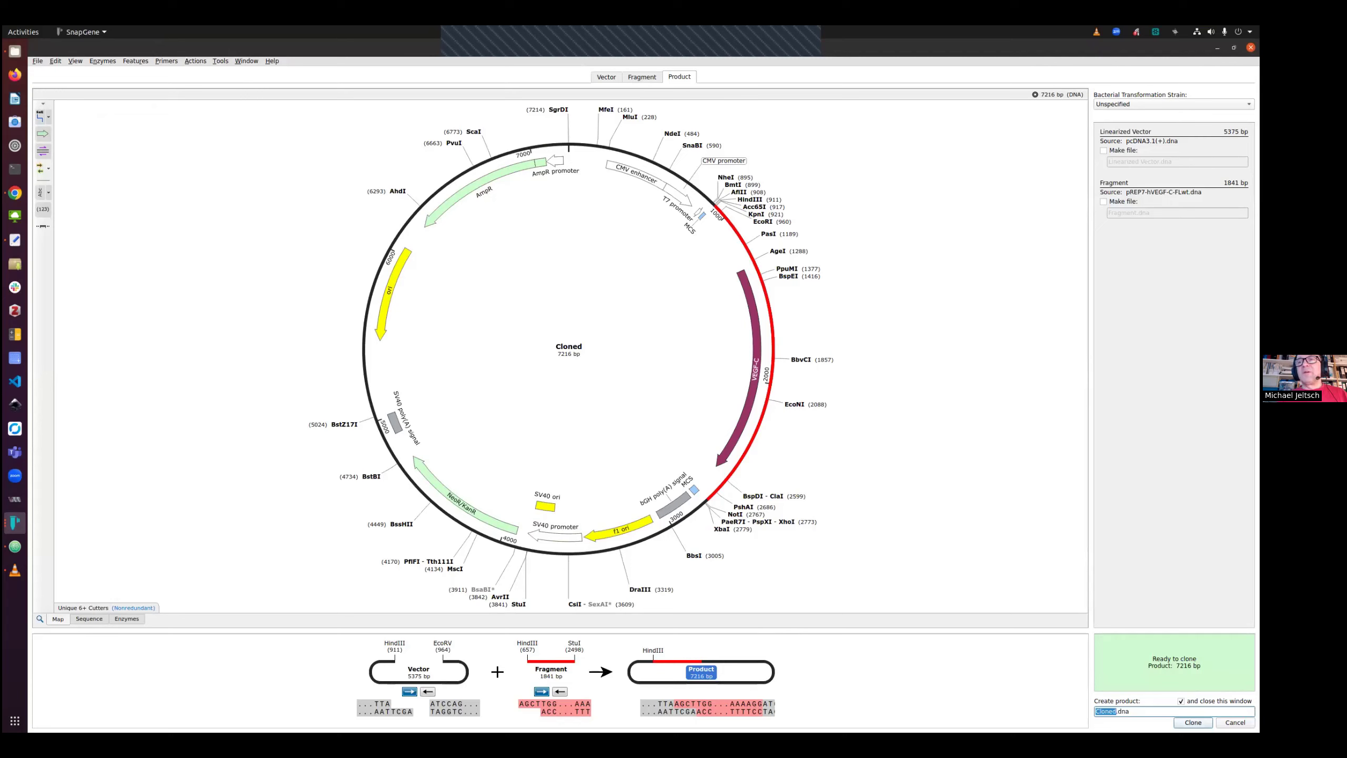
pyautogui.press('Return')
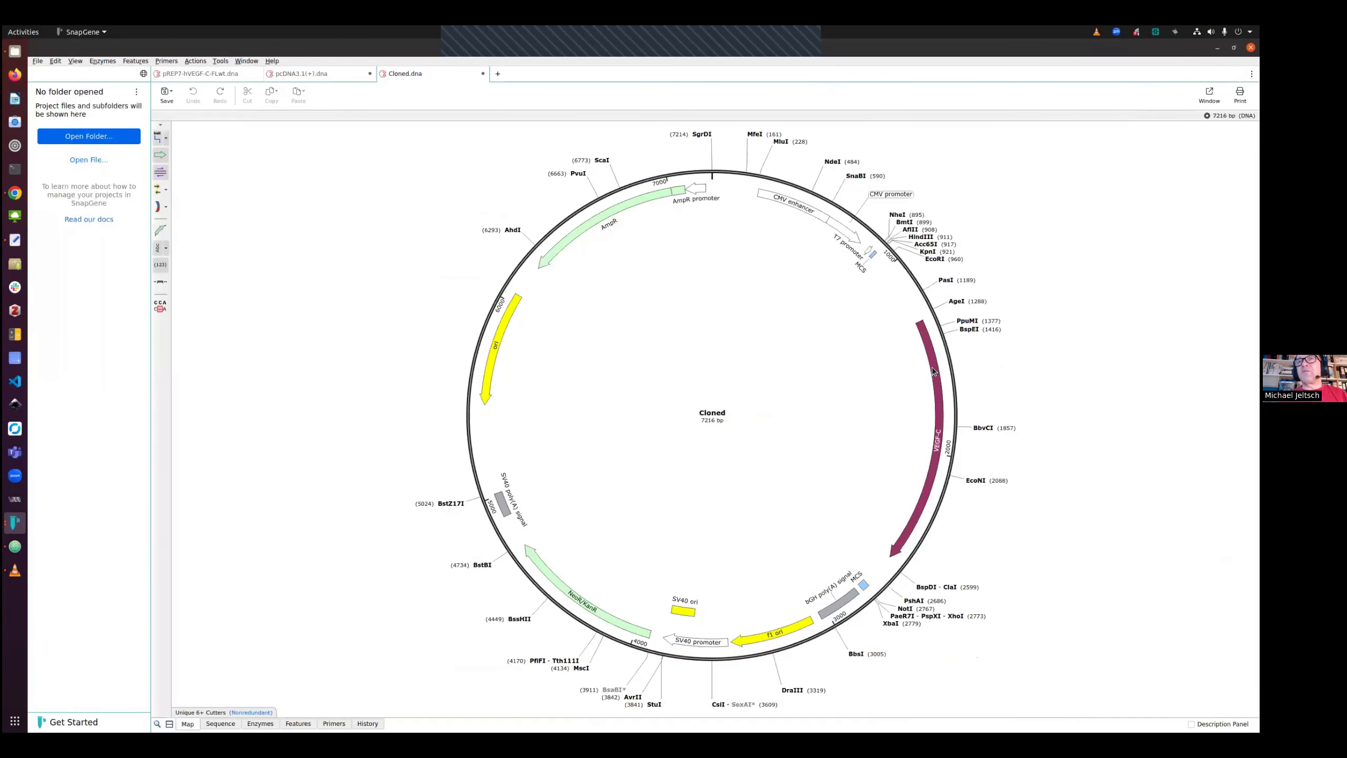
# Inspect the VEGF-C feature and the EcoRI site in the cloned product map
pyautogui.click(932, 367)
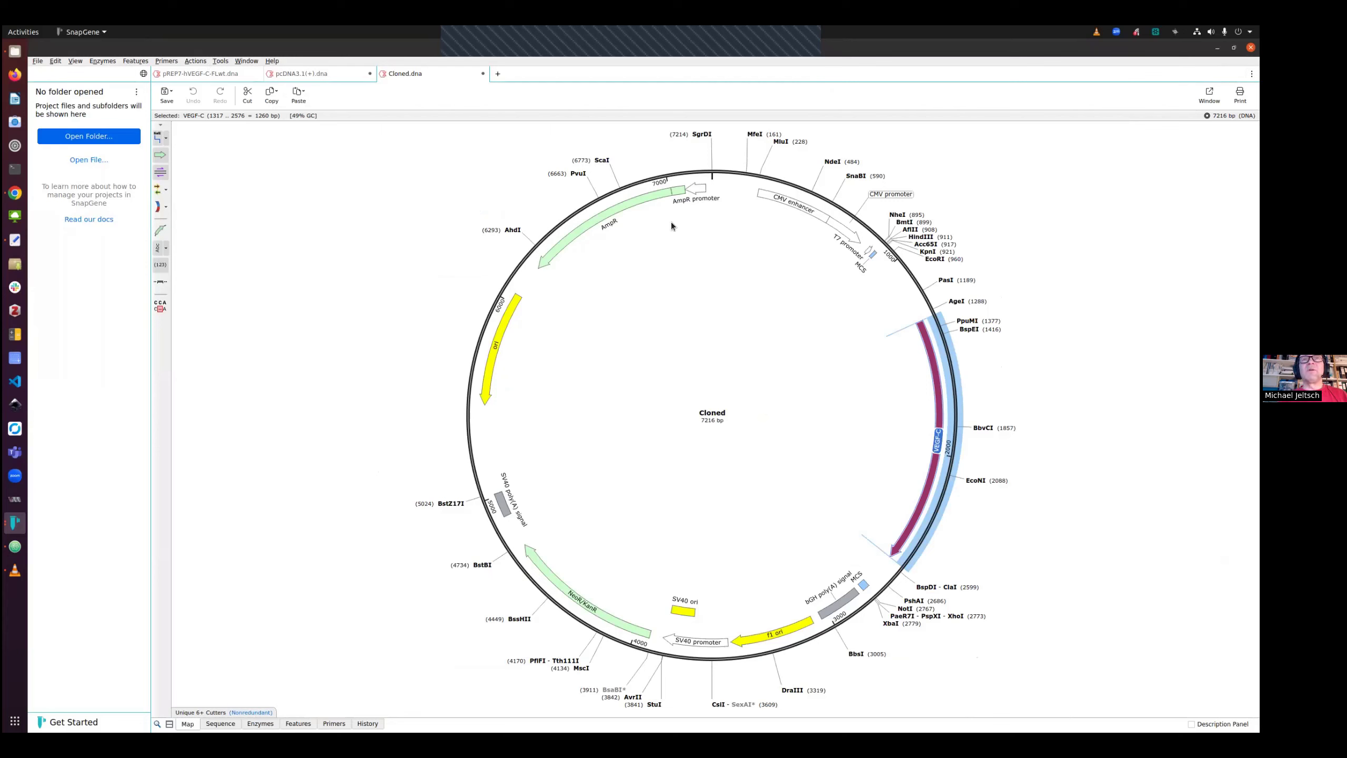
pyautogui.click(465, 179)
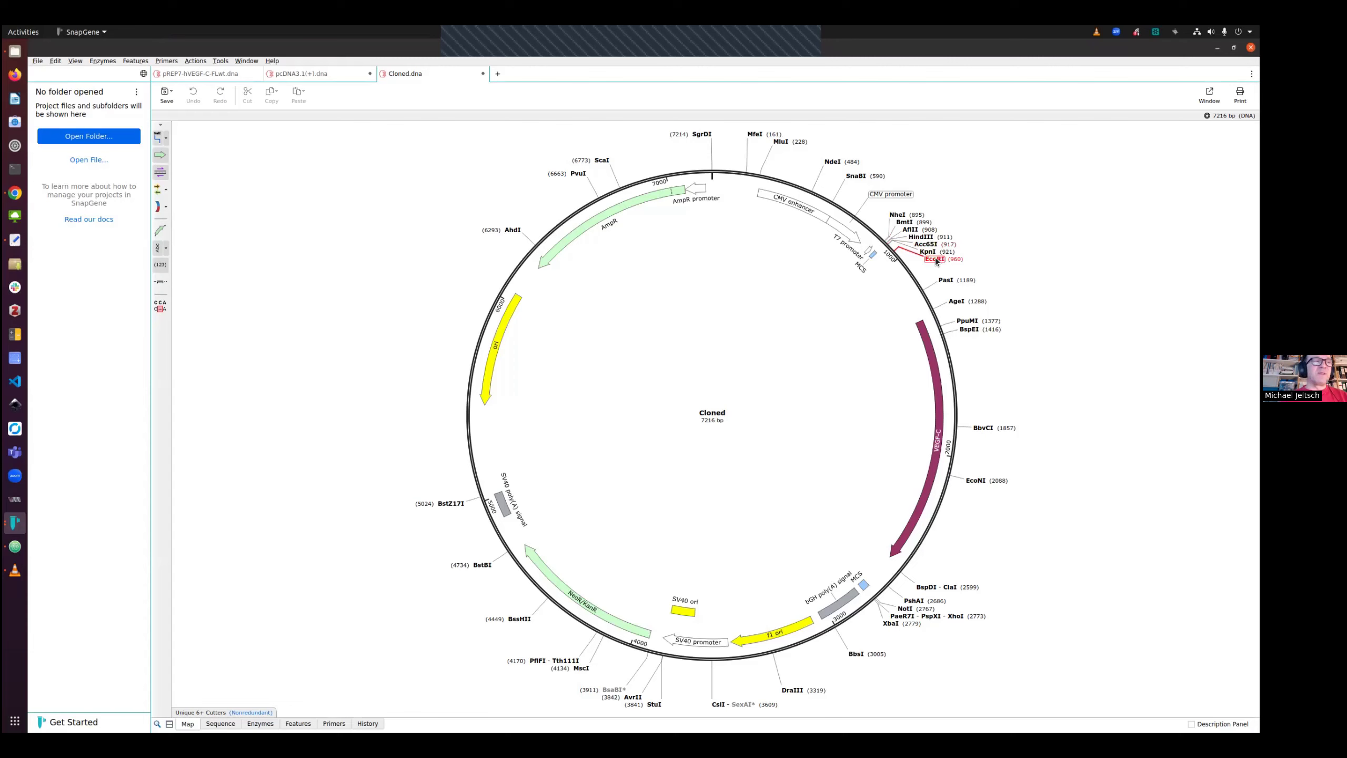
pyautogui.moveTo(936, 261)
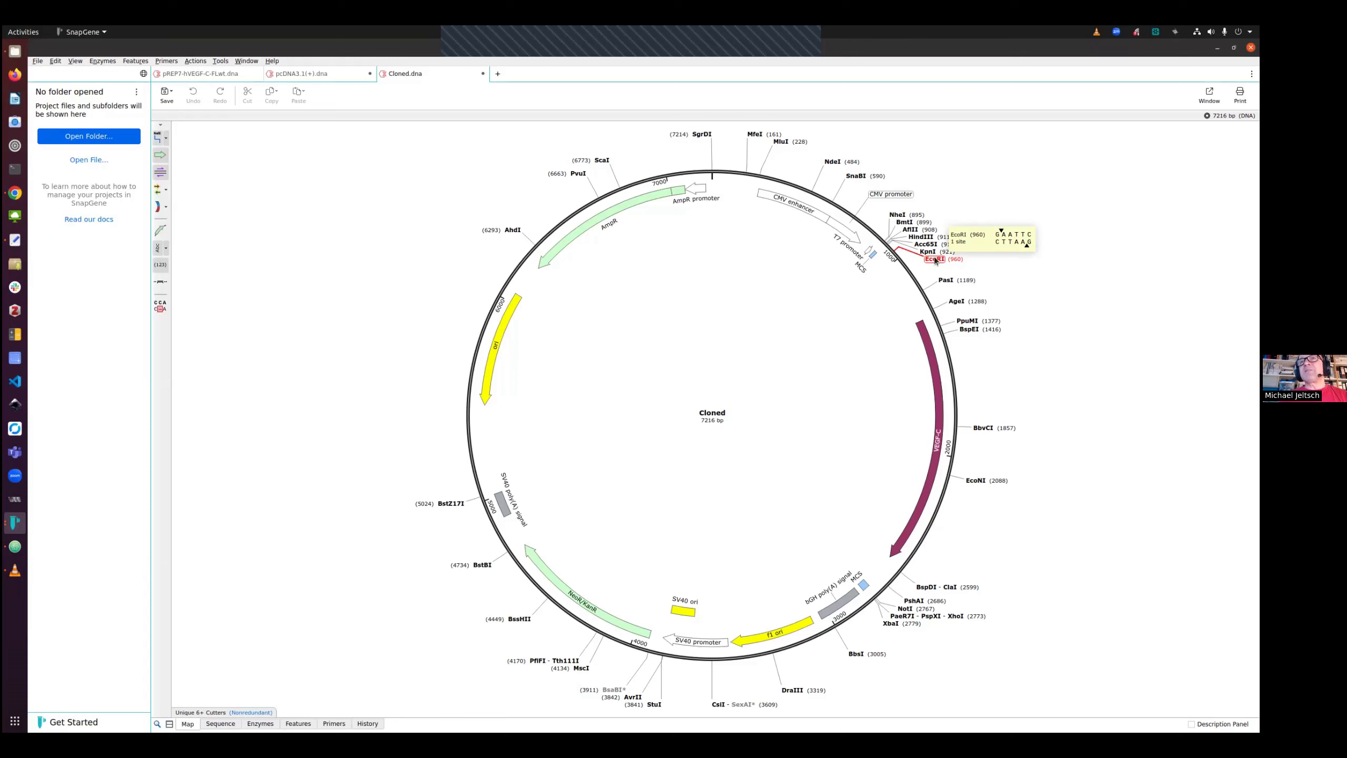
# Examine the HindIII, BmtI and EcoRI sites and the VEGF-C feature on the cloned product map
pyautogui.click(922, 237)
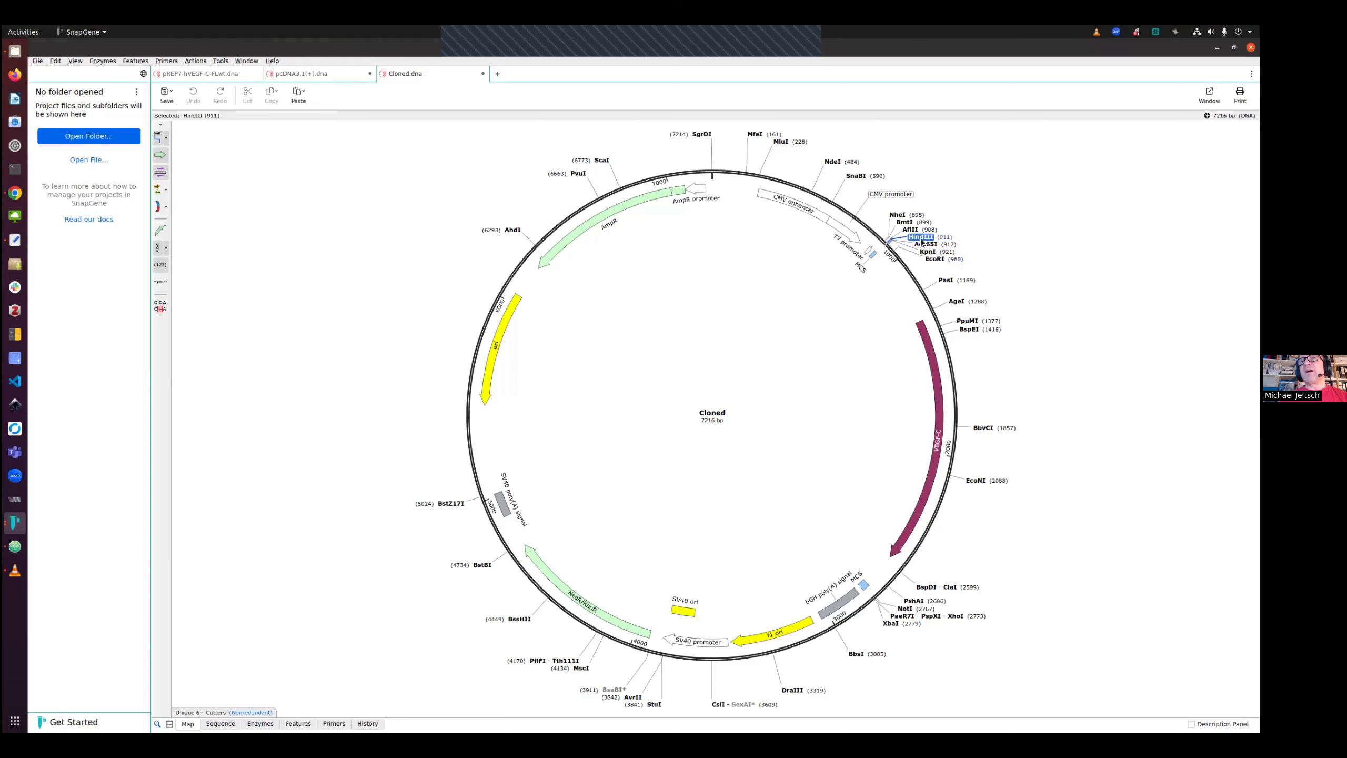
pyautogui.click(905, 224)
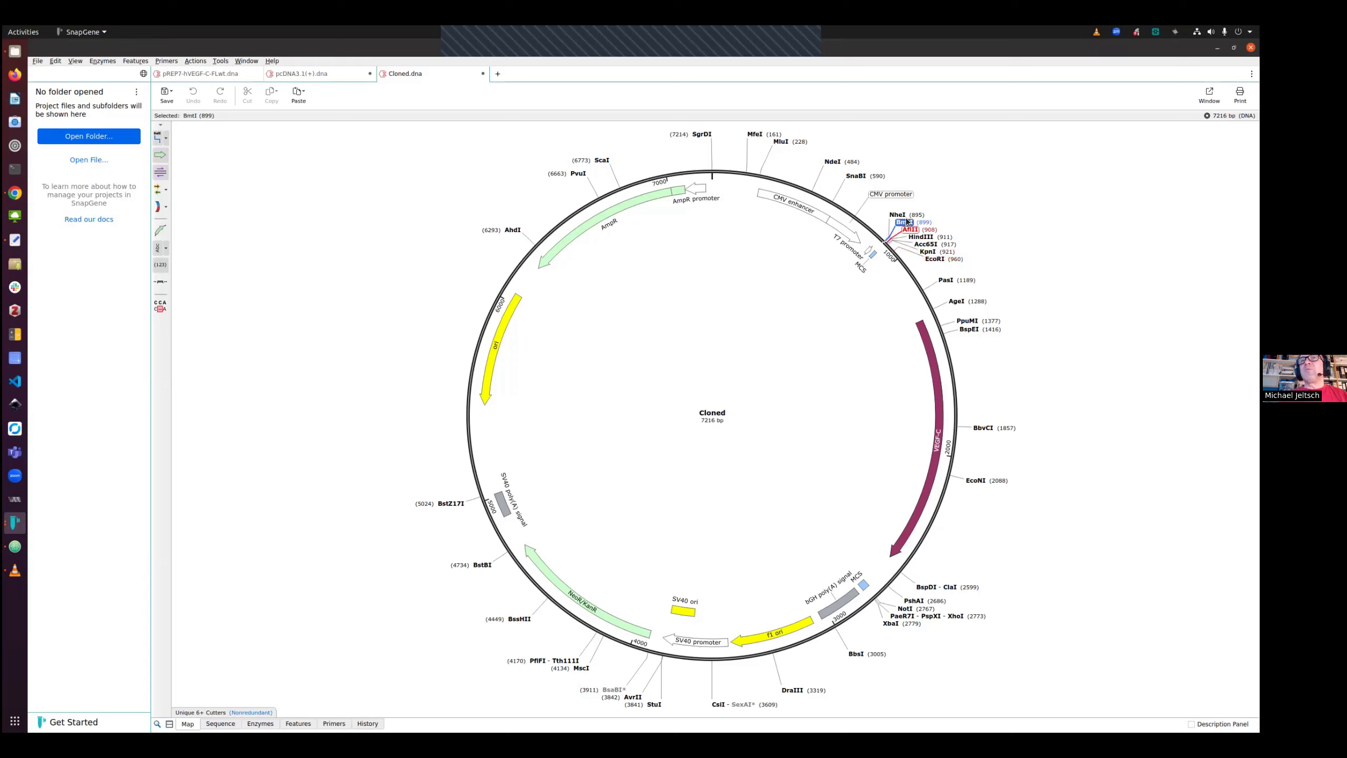
pyautogui.moveTo(907, 225)
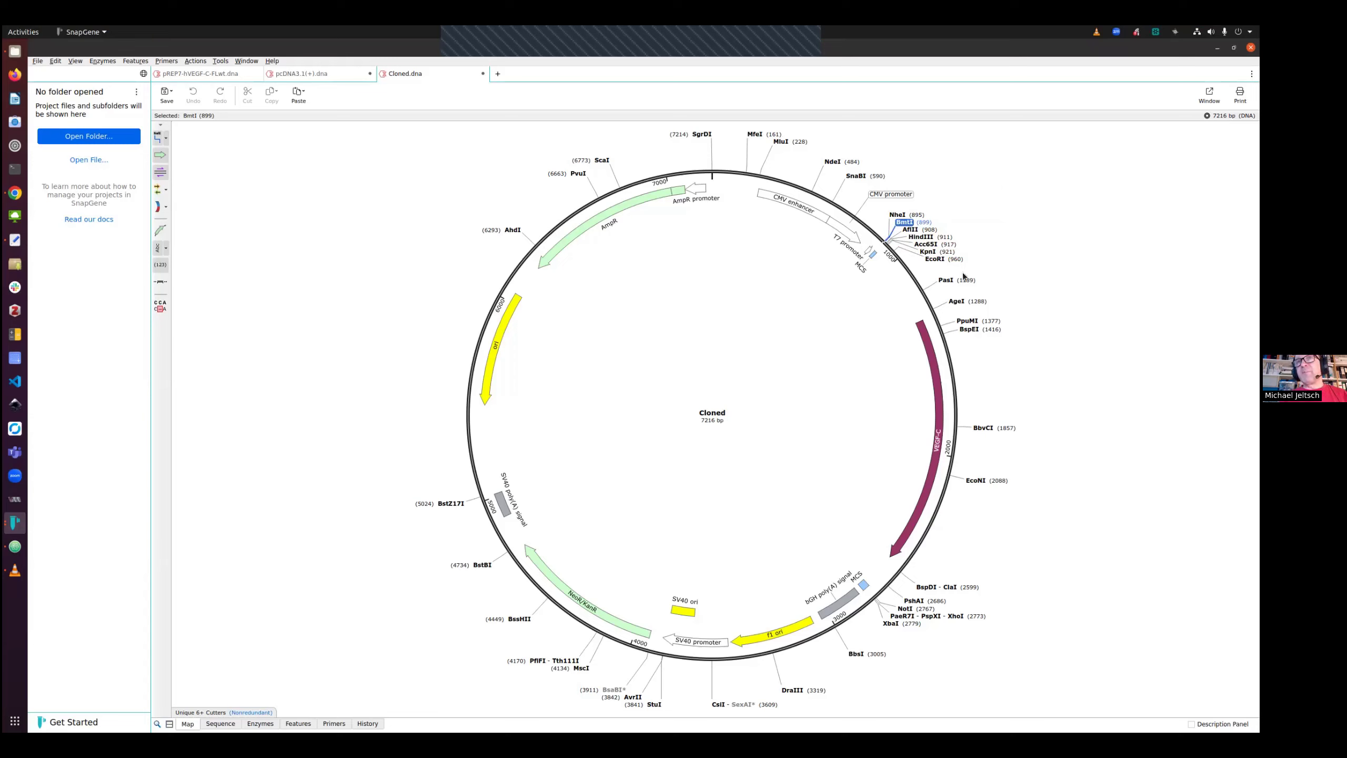
pyautogui.click(934, 259)
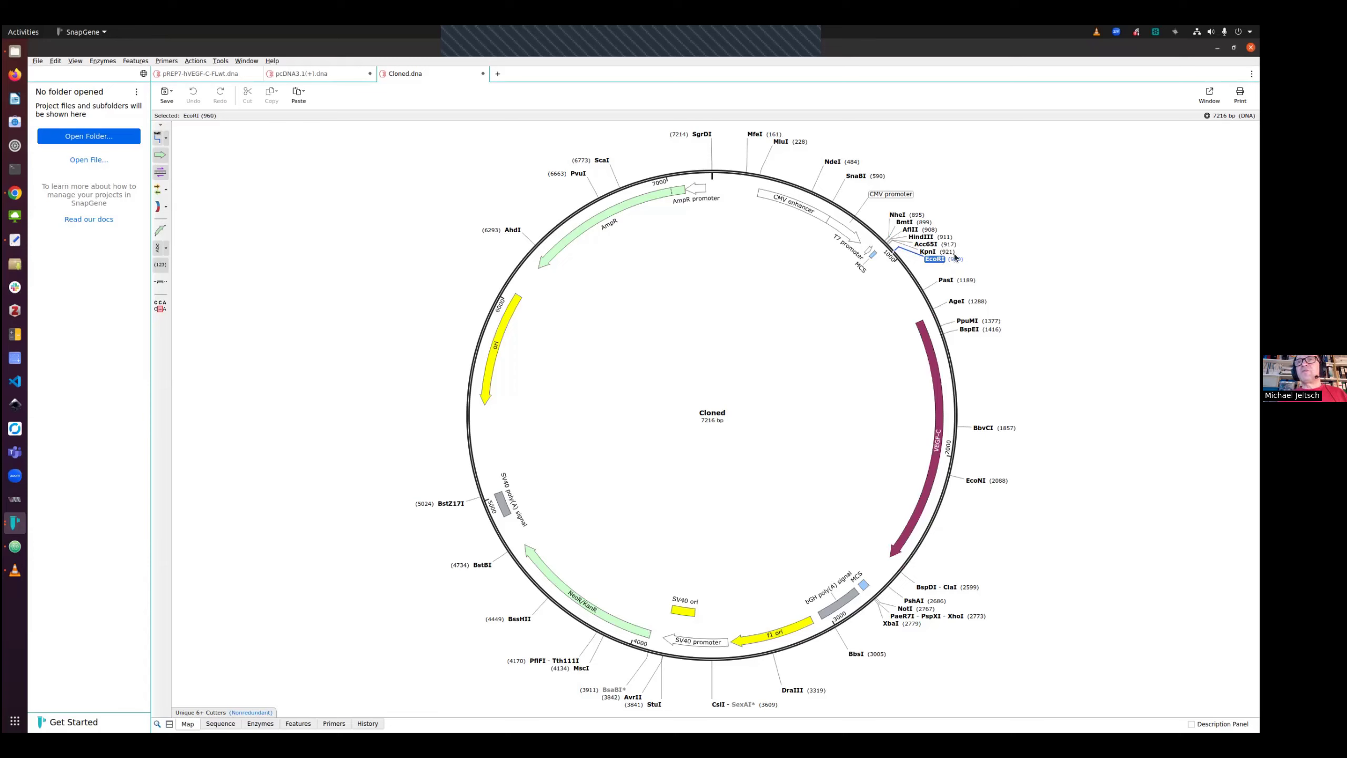
pyautogui.moveTo(939, 261)
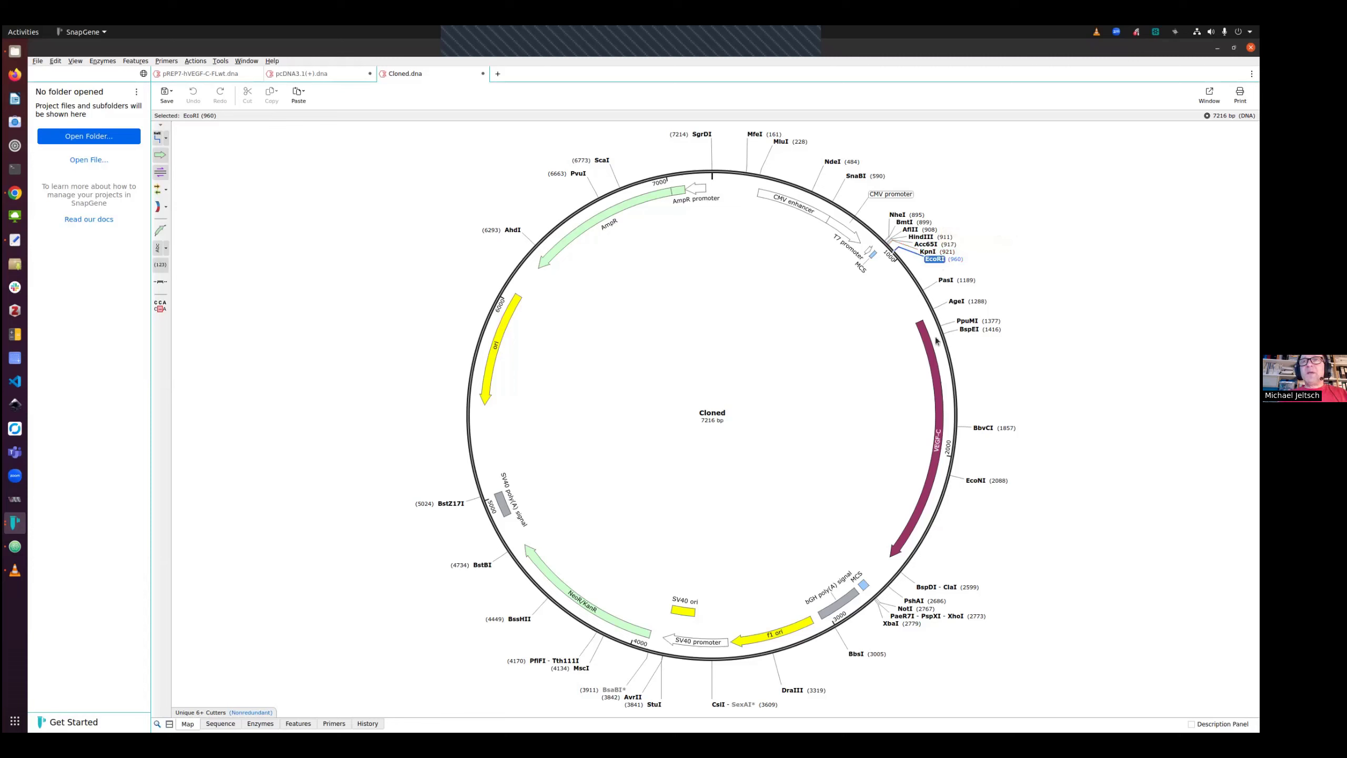
pyautogui.click(933, 364)
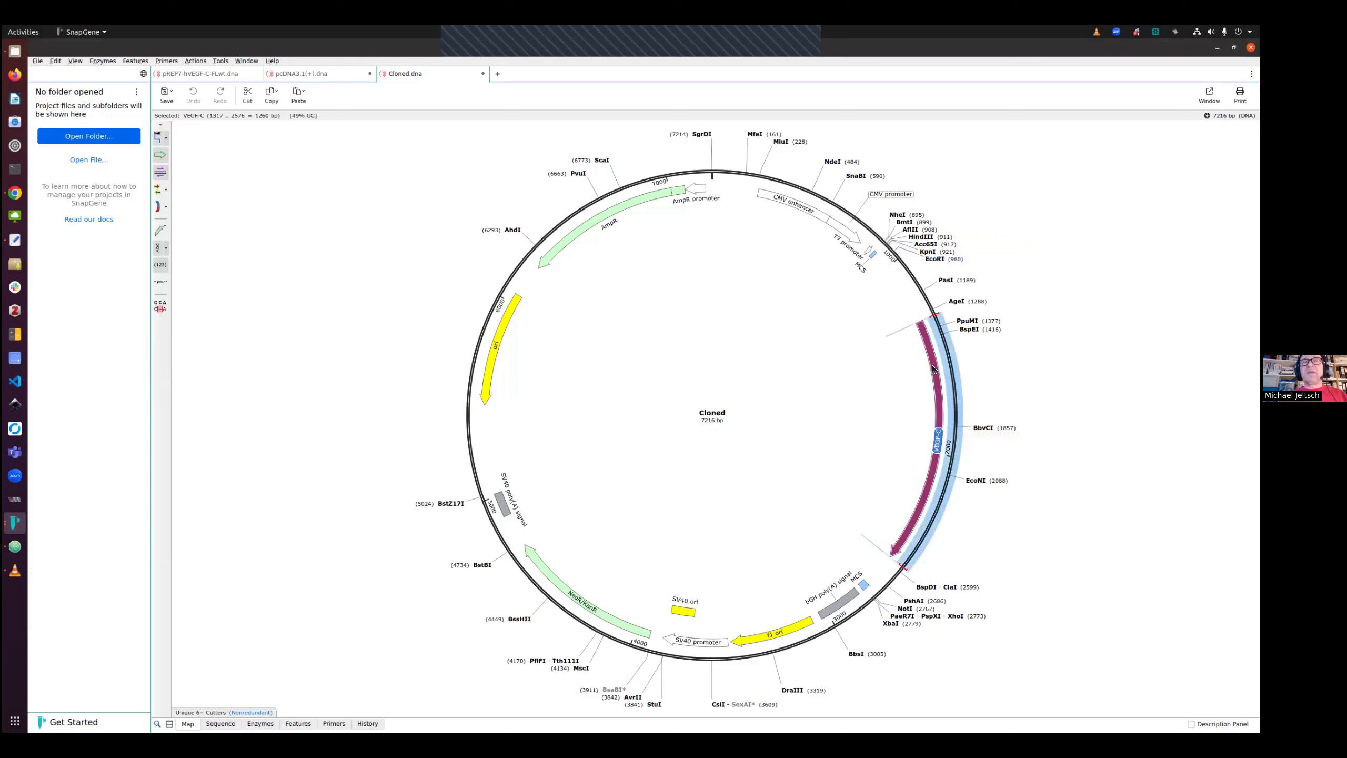
# Review the cloned product's history of the insert-fragment operation and glance at both source files
pyautogui.click(367, 722)
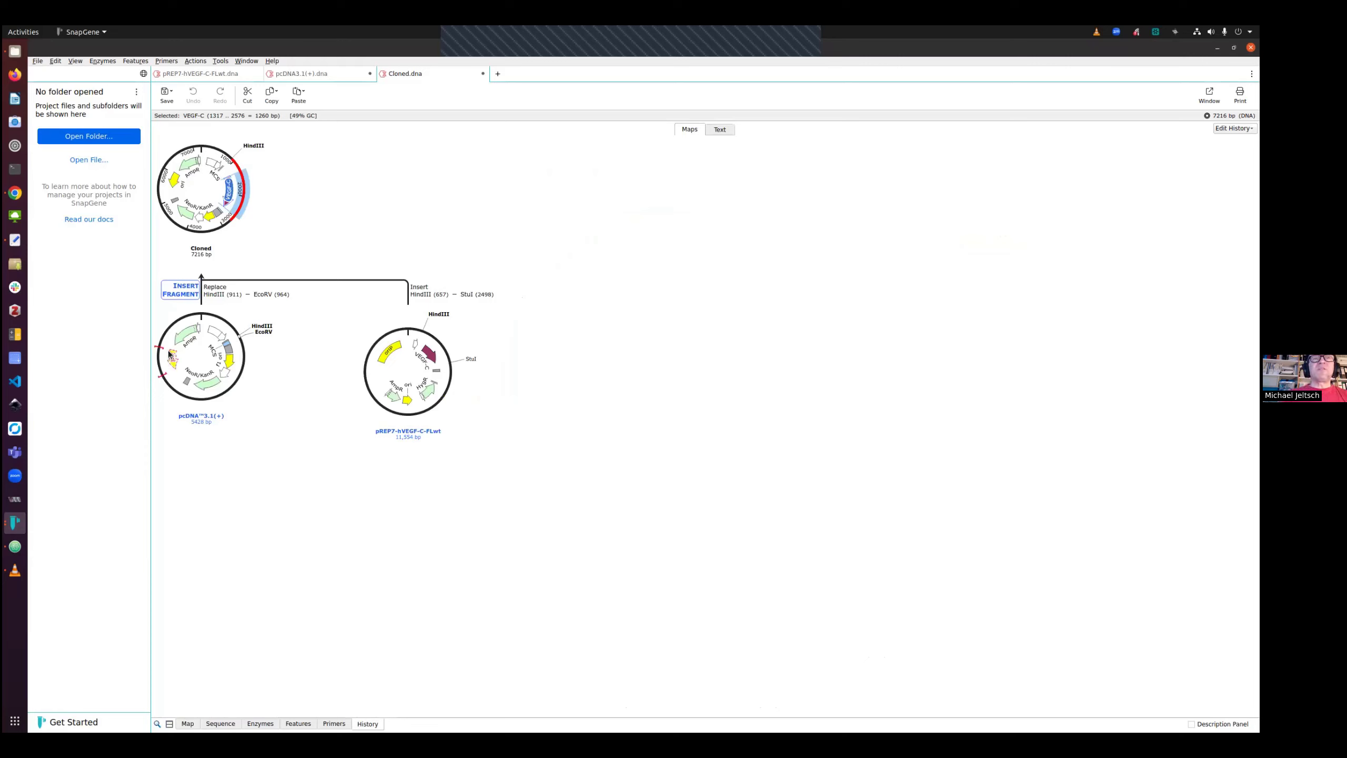
pyautogui.moveTo(170, 354)
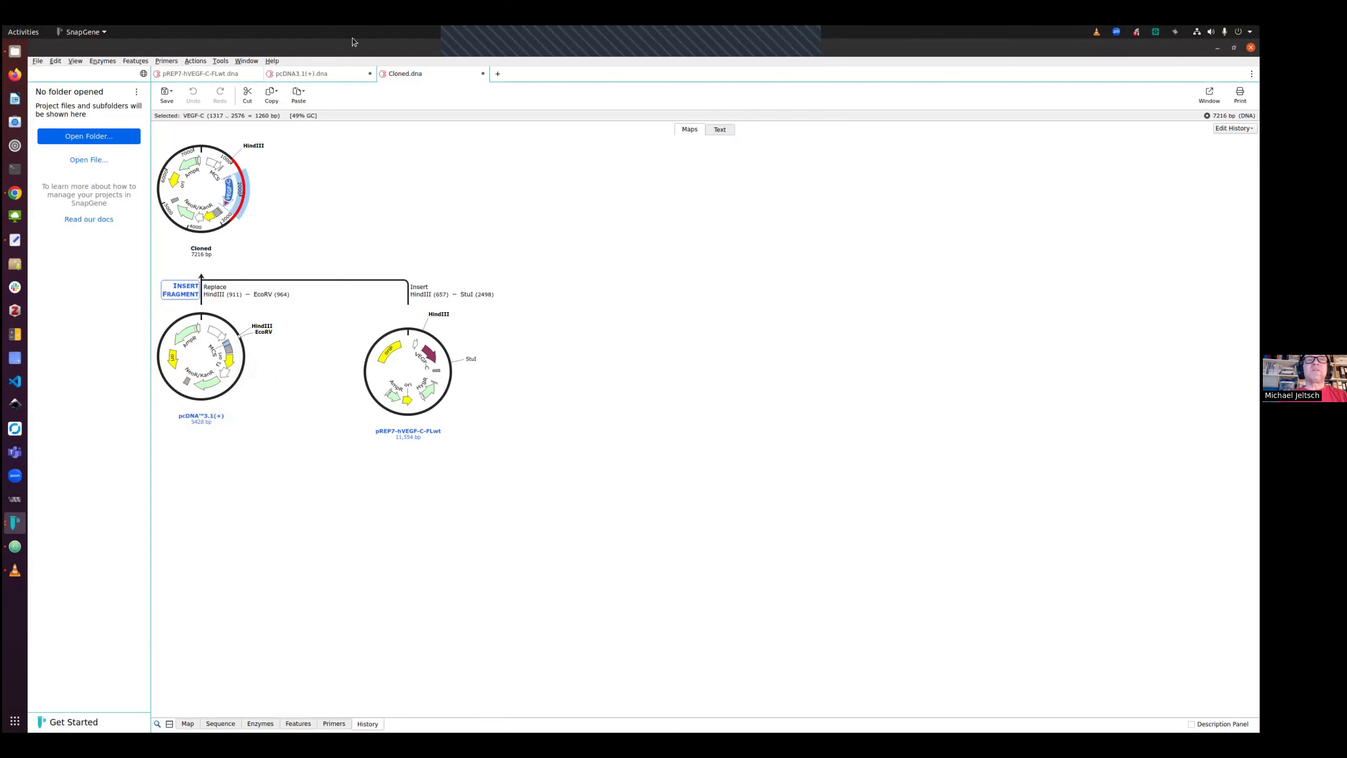
pyautogui.click(326, 76)
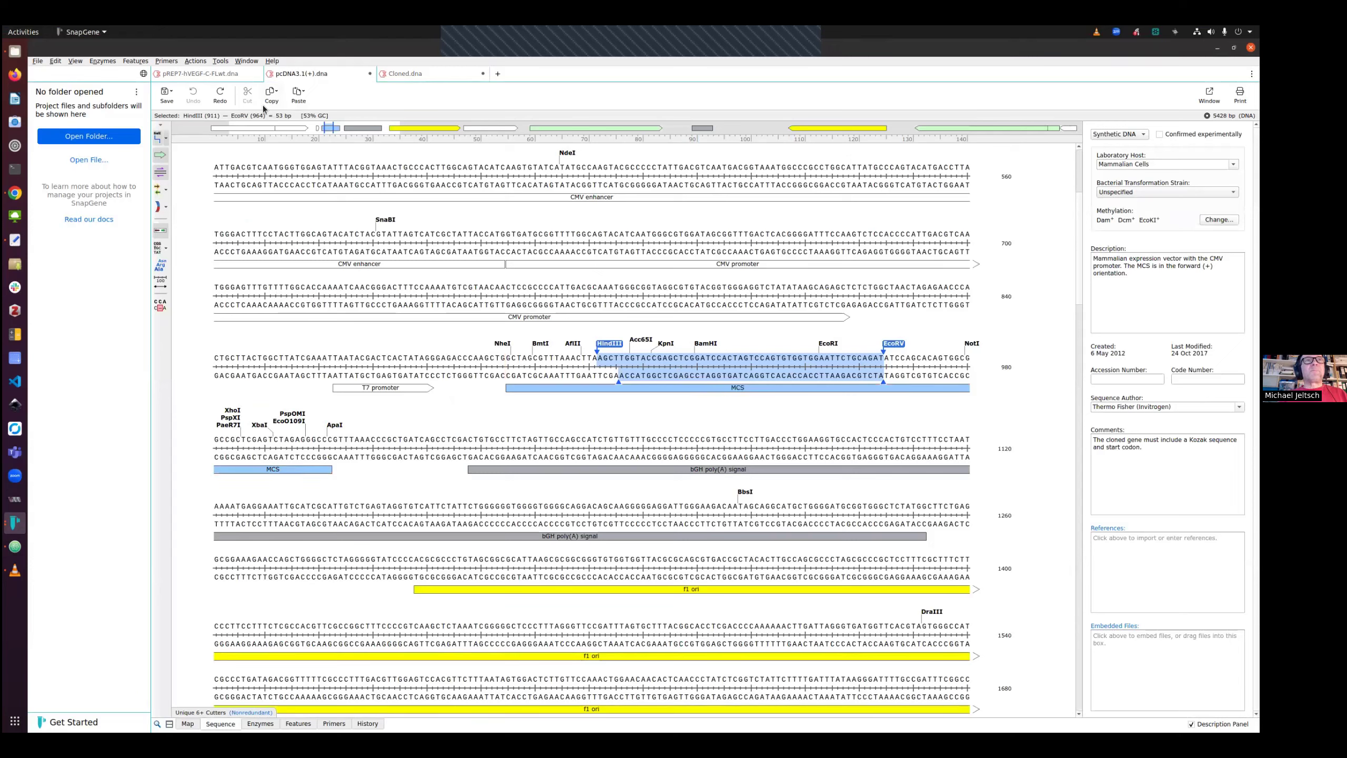
pyautogui.click(219, 75)
pyautogui.click(405, 76)
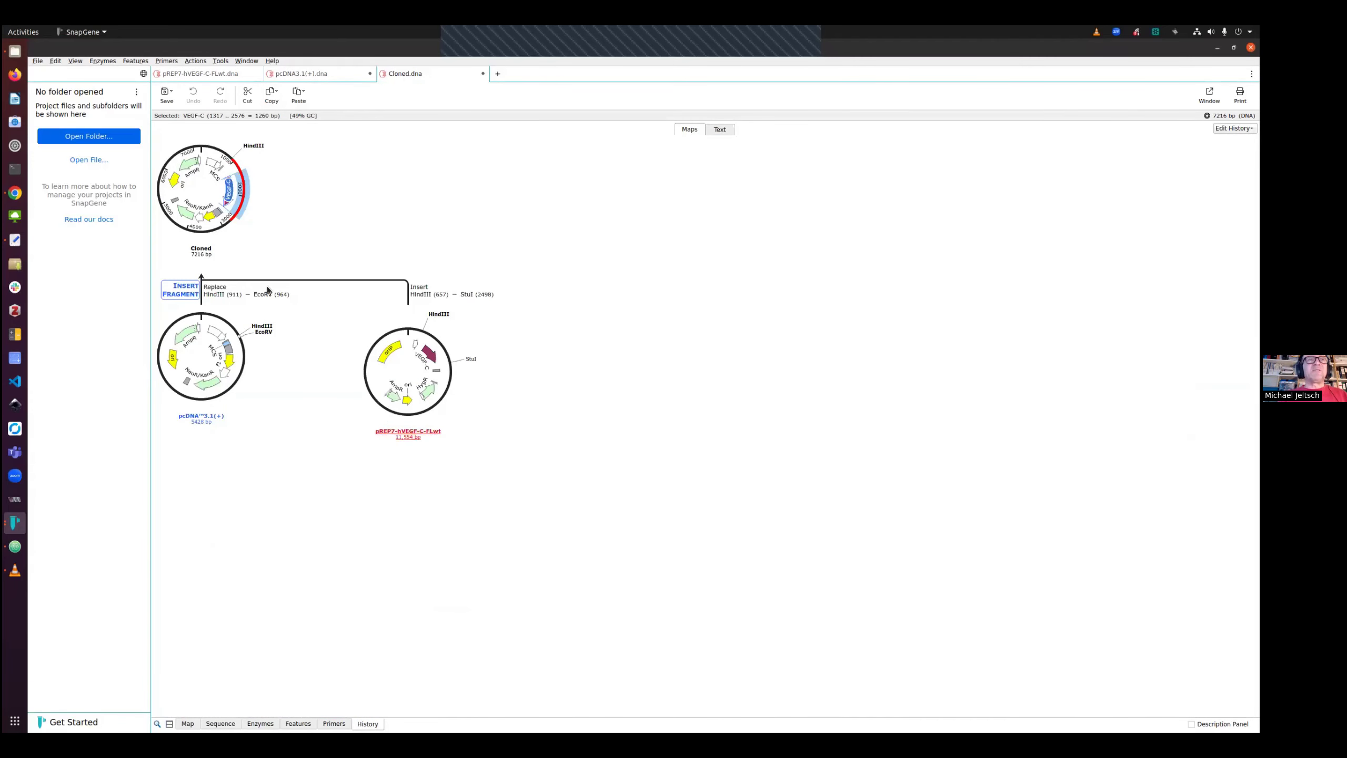
# Erase the insert-fragment operation plus its ancestors from the cloned product's history
pyautogui.rightClick(185, 292)
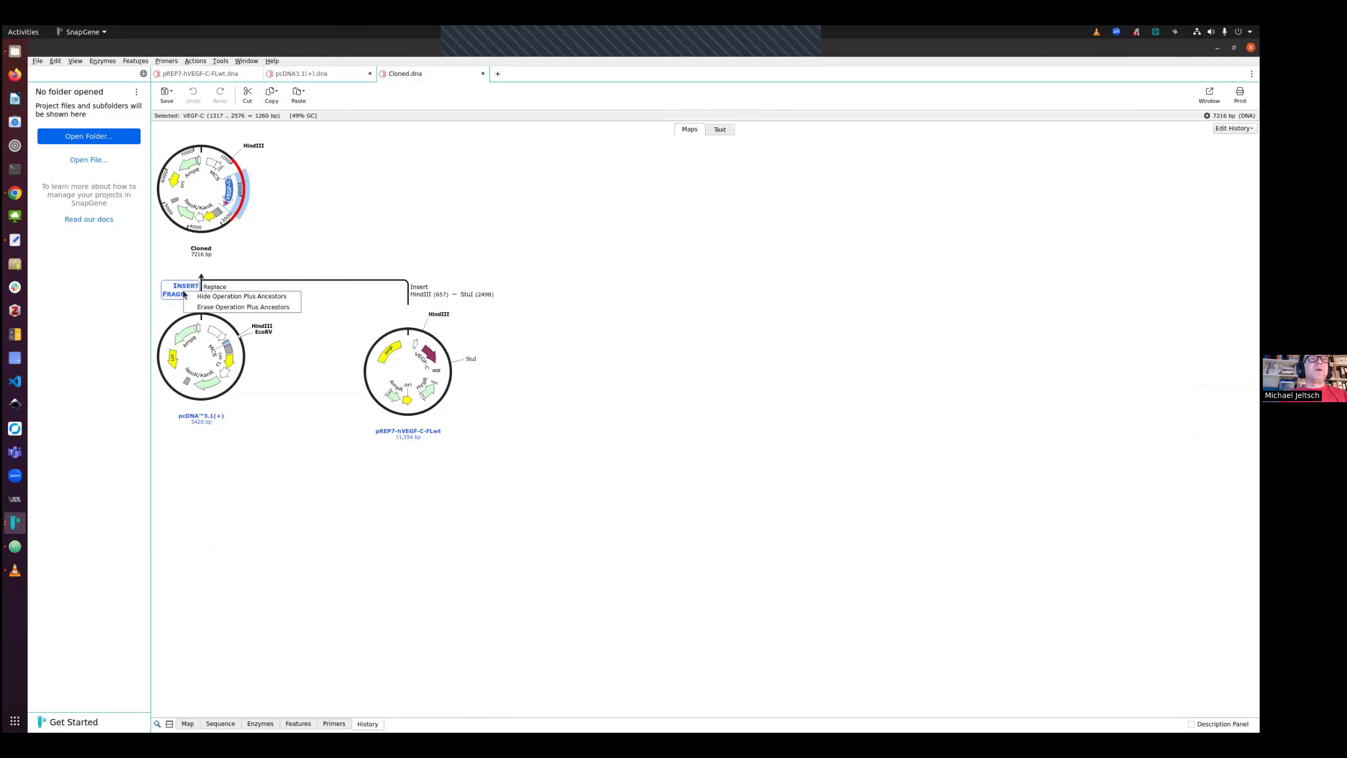
pyautogui.click(213, 308)
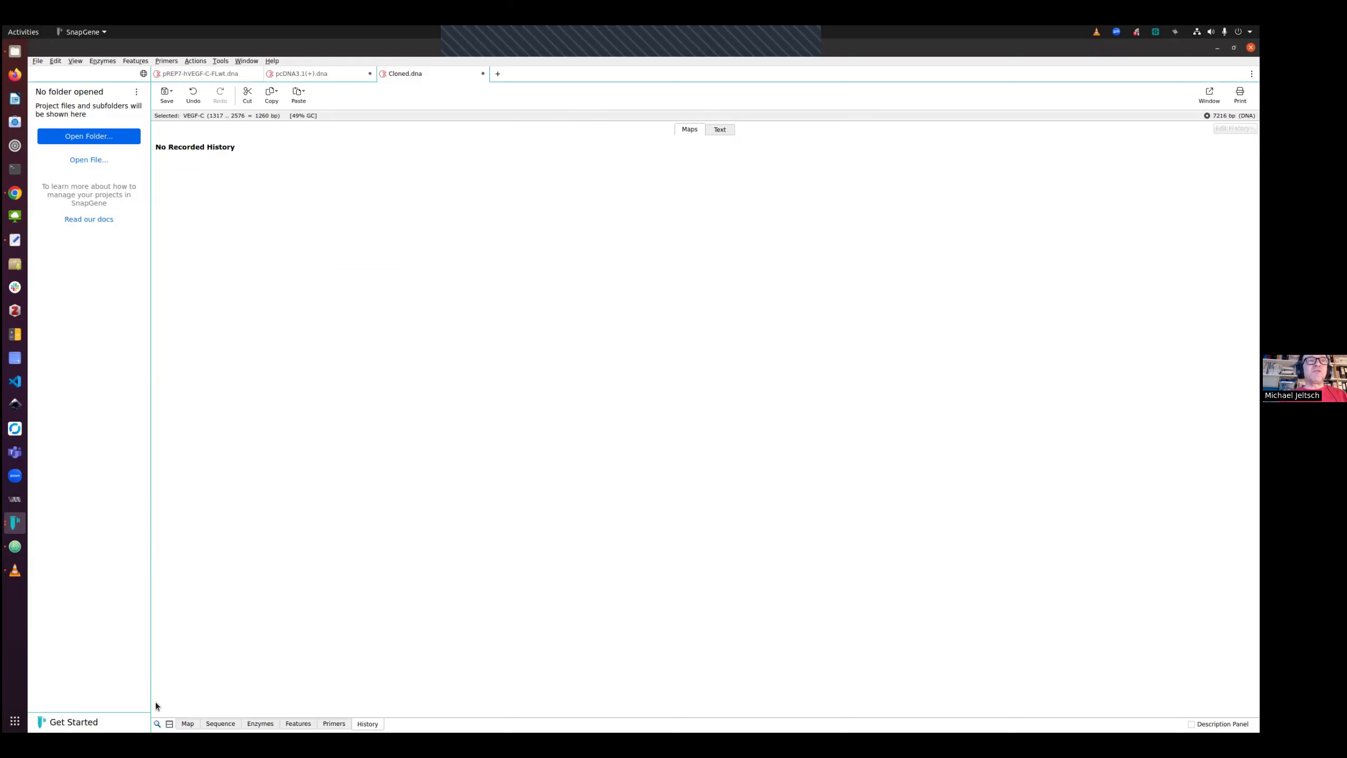
pyautogui.click(188, 723)
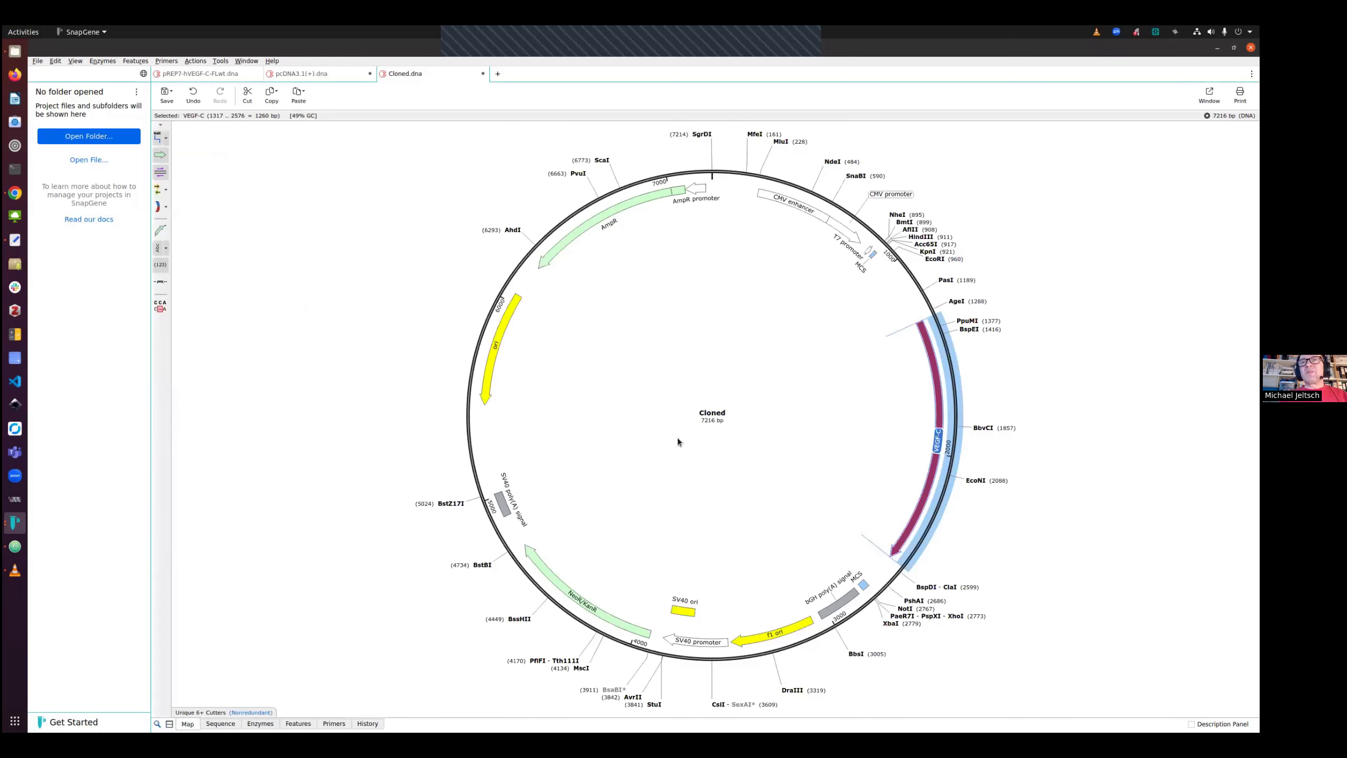
pyautogui.click(772, 373)
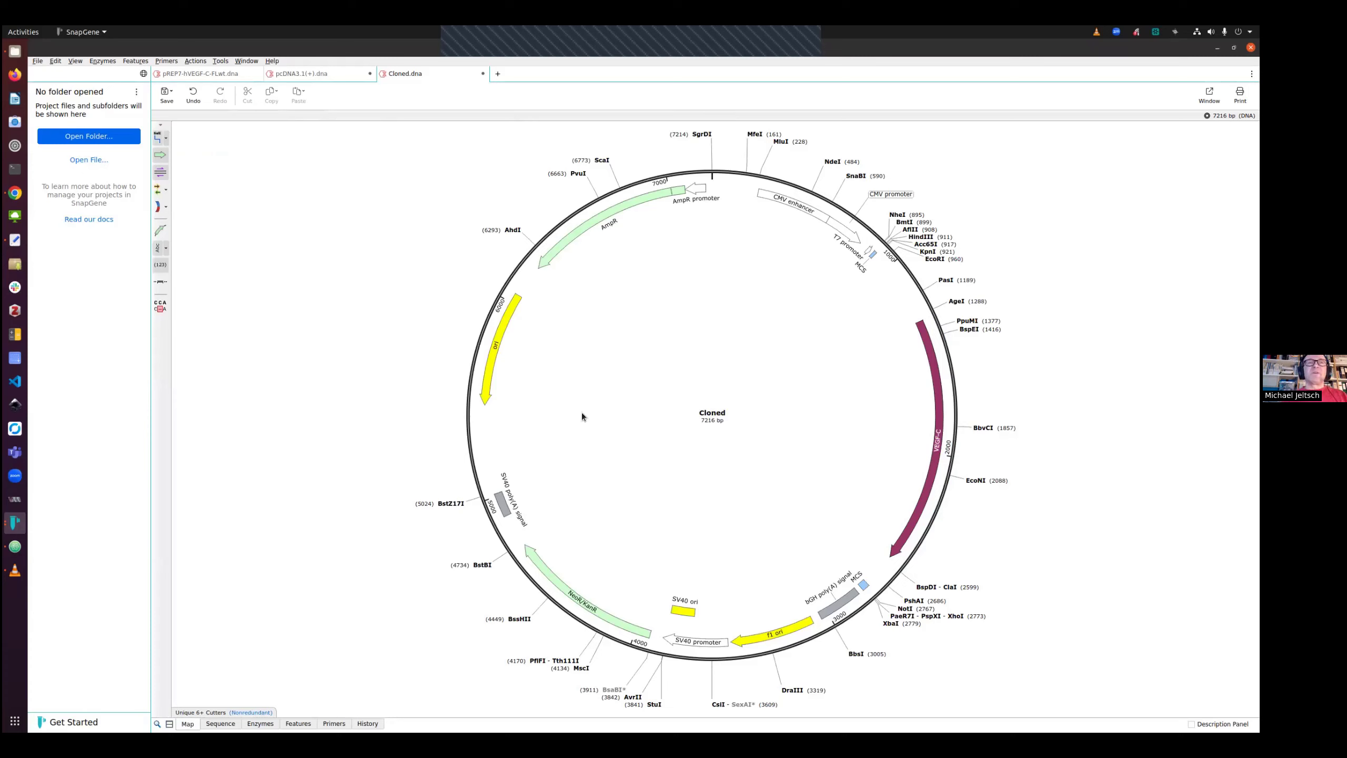
pyautogui.click(372, 723)
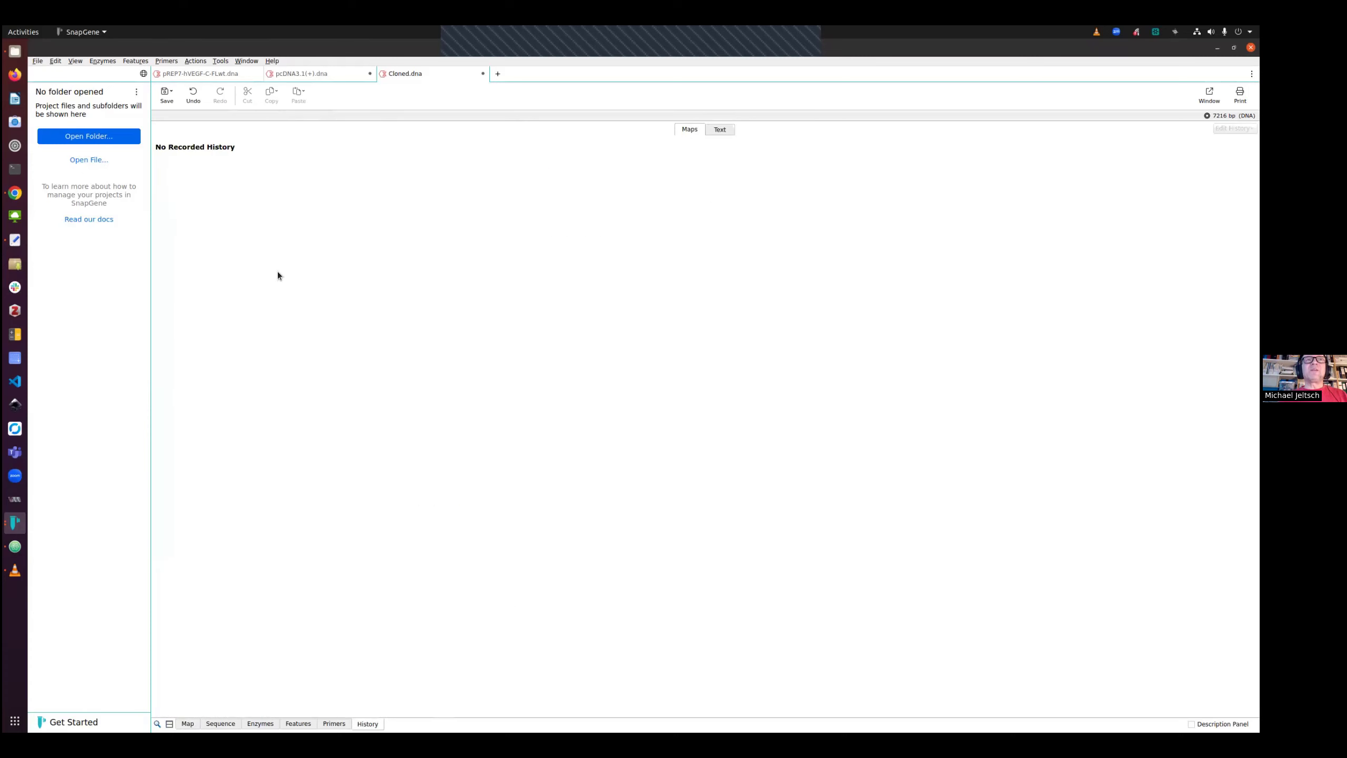